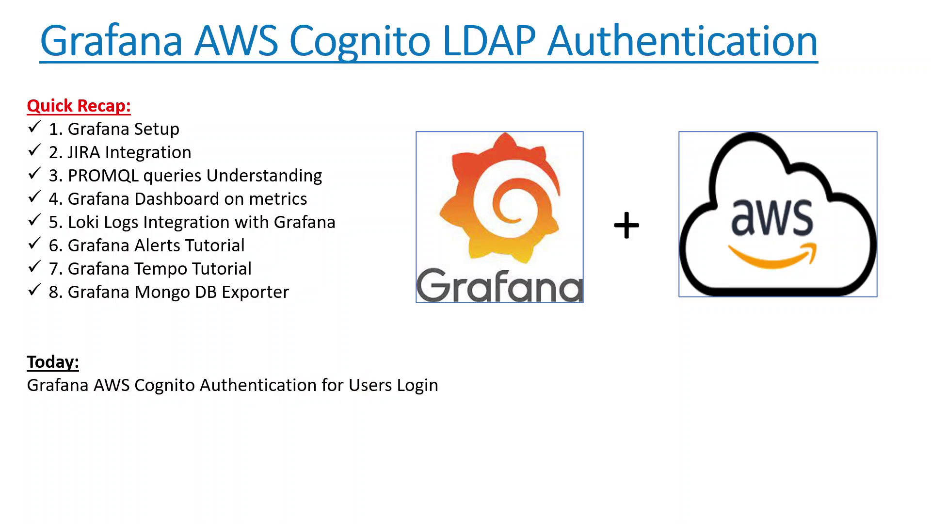
Leave the Grafana AWS Cognito slideshow and show the Windows desktop
key("super+d")
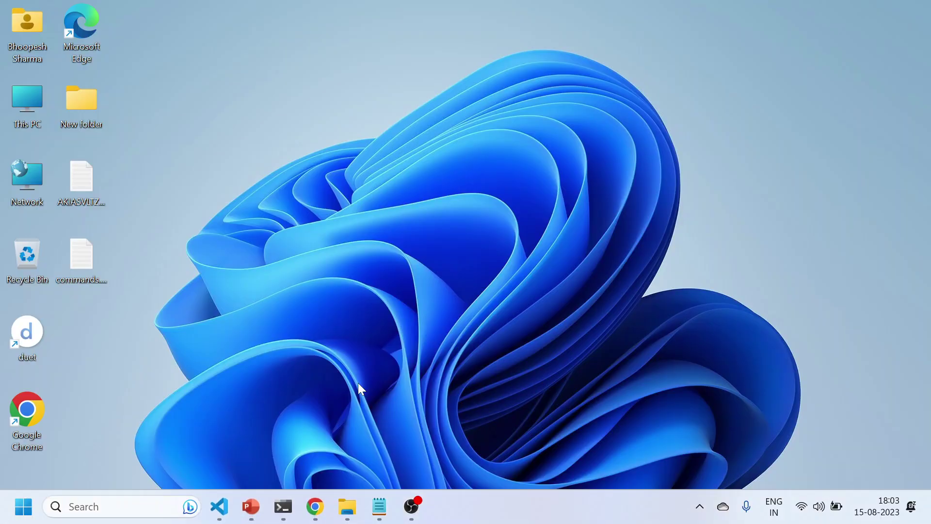
Reload the GitHub Grafana repository and open the newly pushed grafana-aws-cognito.yaml file
left_click(315, 506)
left_click(90, 12)
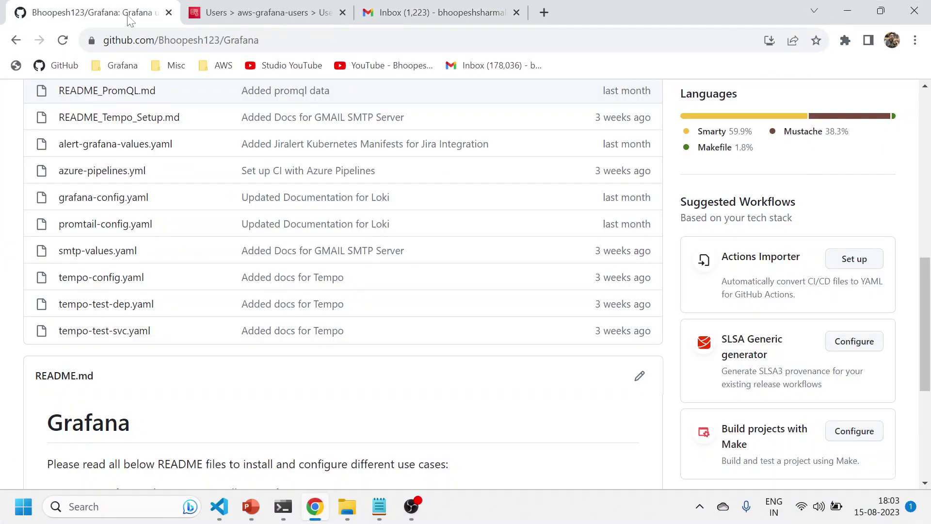
scroll(250, 220, "up", 10)
scroll(233, 295, "down", 6)
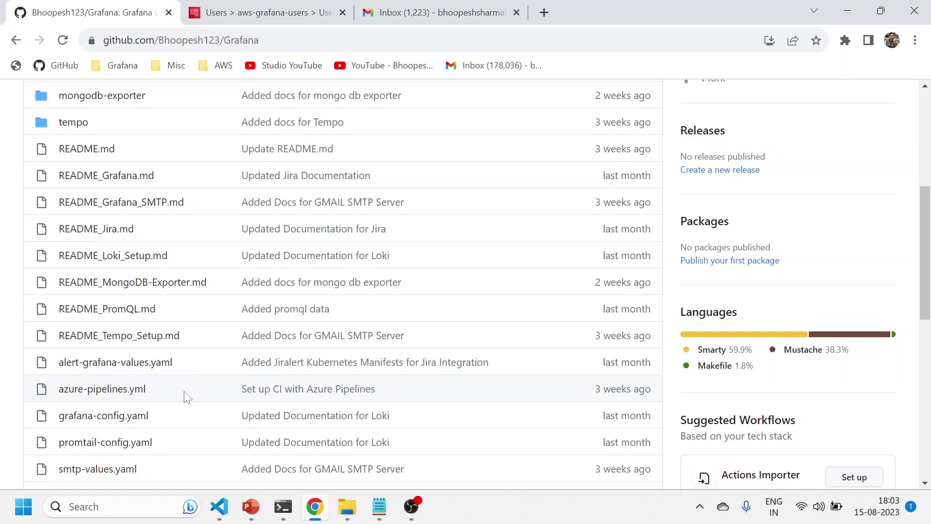
scroll(124, 276, "down", 4)
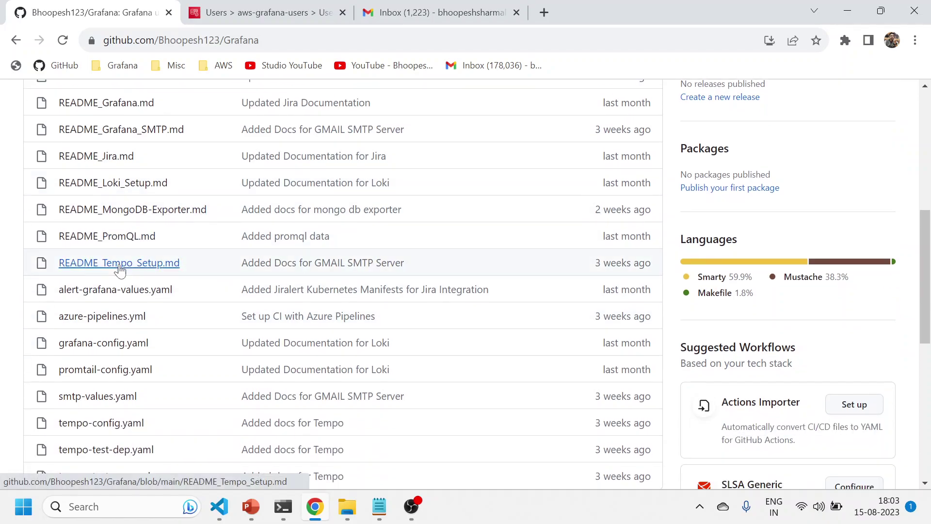
scroll(126, 286, "up", 4)
left_click(62, 40)
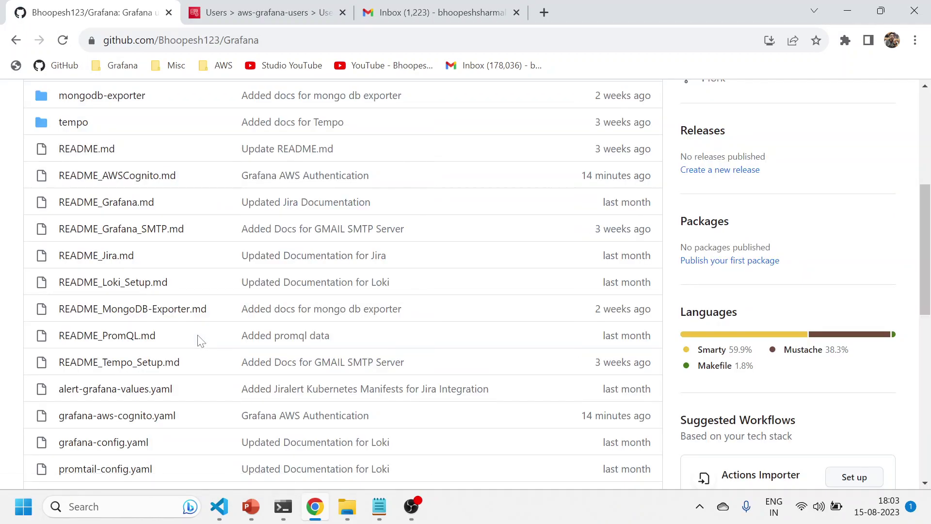
left_click(173, 416)
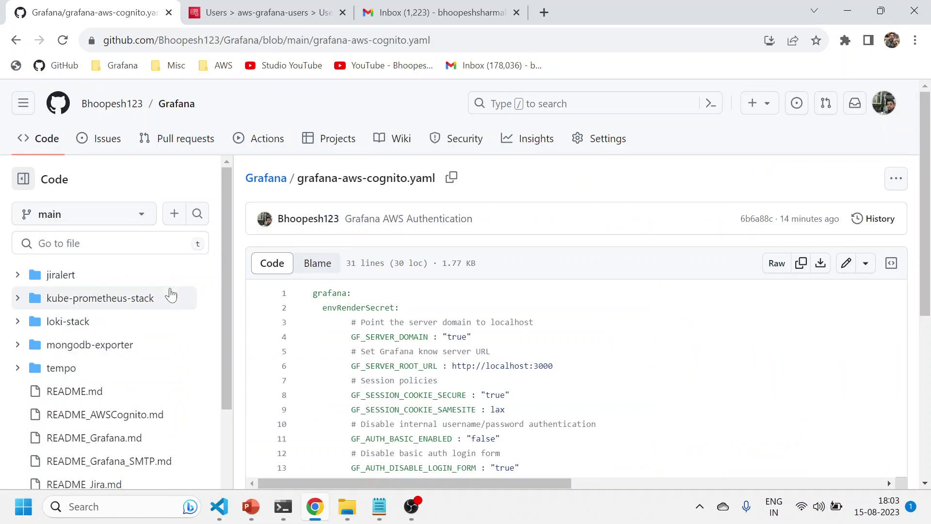
Open README_AWSCognito.md on GitHub and read down to 'Review and create the Pool'
left_click(220, 506)
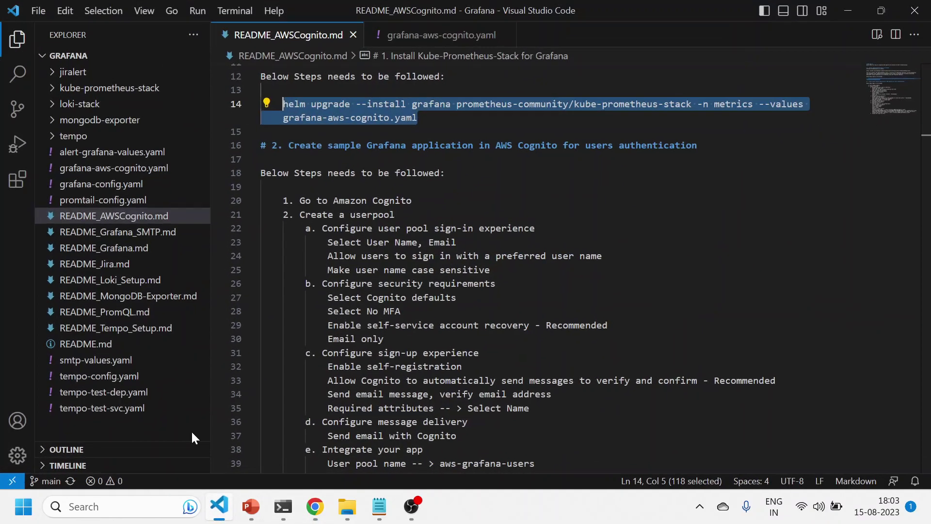
left_click(138, 233)
left_click(137, 217)
key("alt+Tab")
scroll(199, 368, "down", 1)
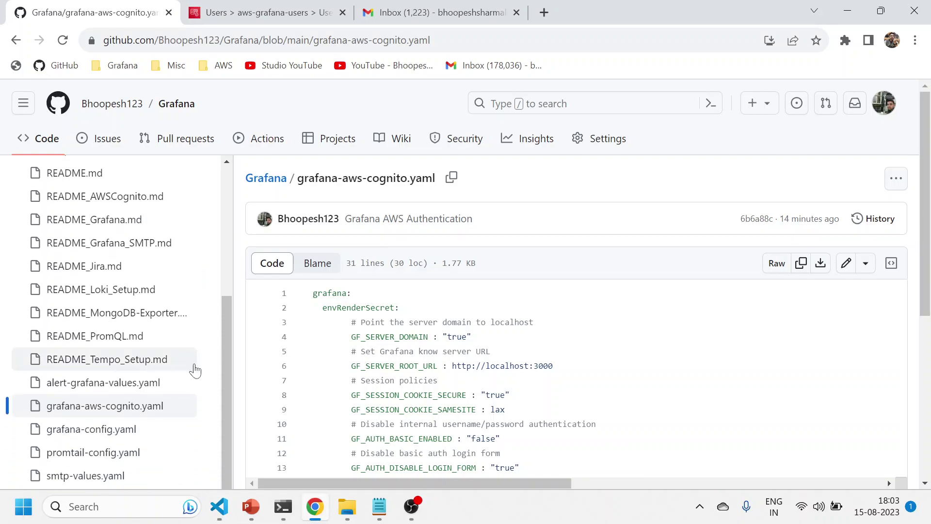
left_click(102, 197)
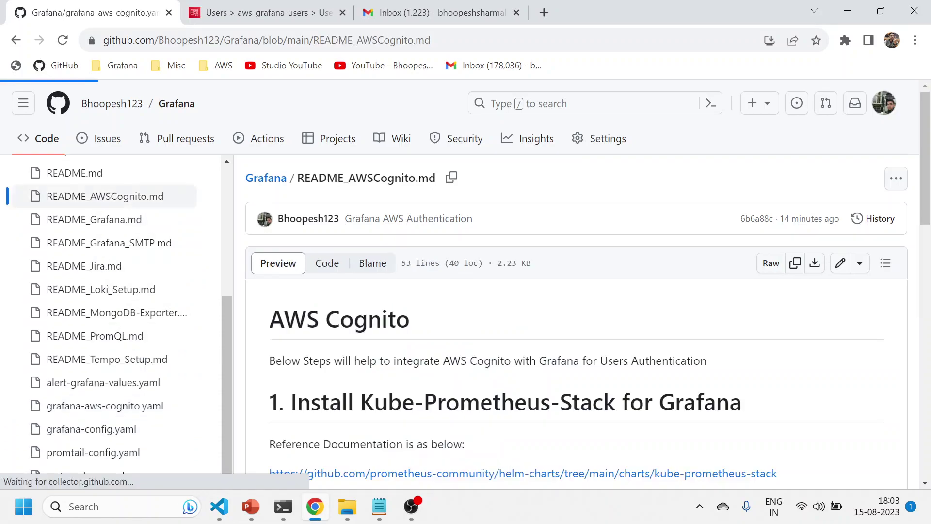
scroll(452, 370, "down", 3)
scroll(452, 370, "down", 12)
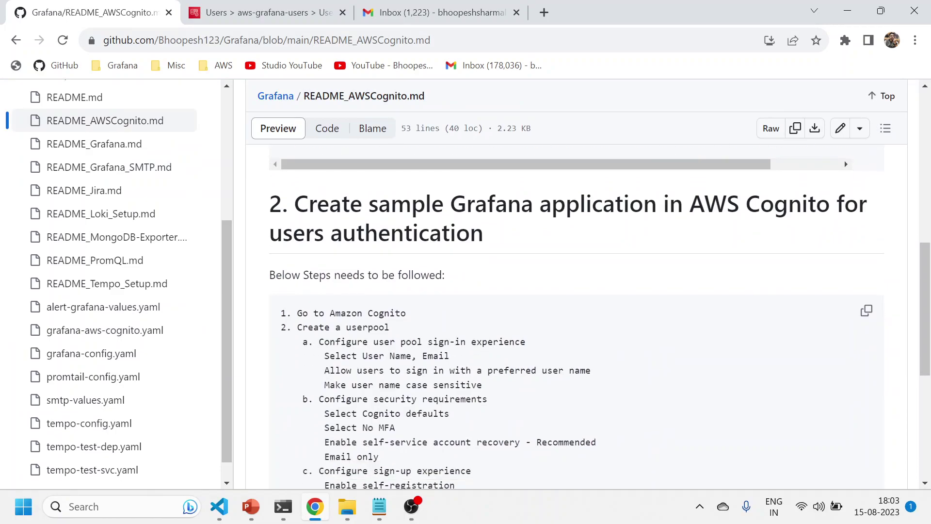
left_click(220, 506)
Zoom the editor in one step and hide the Explorer to widen README_AWSCognito.md
scroll(581, 269, "up", 5)
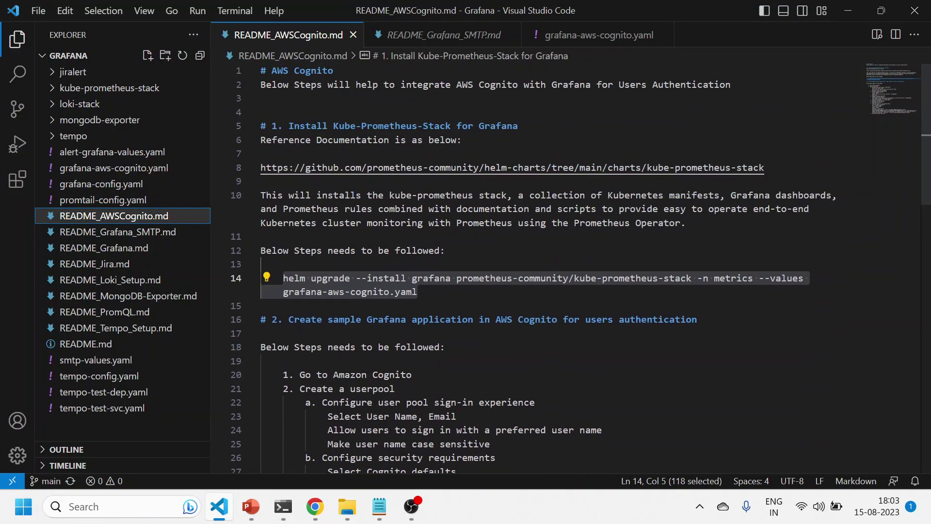
left_click_drag(288, 126, 522, 126)
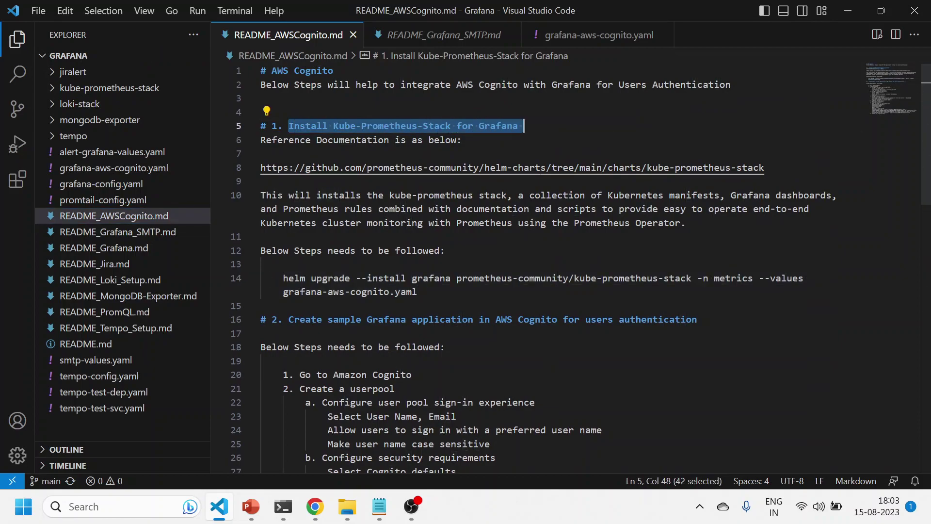
key("ctrl+equal")
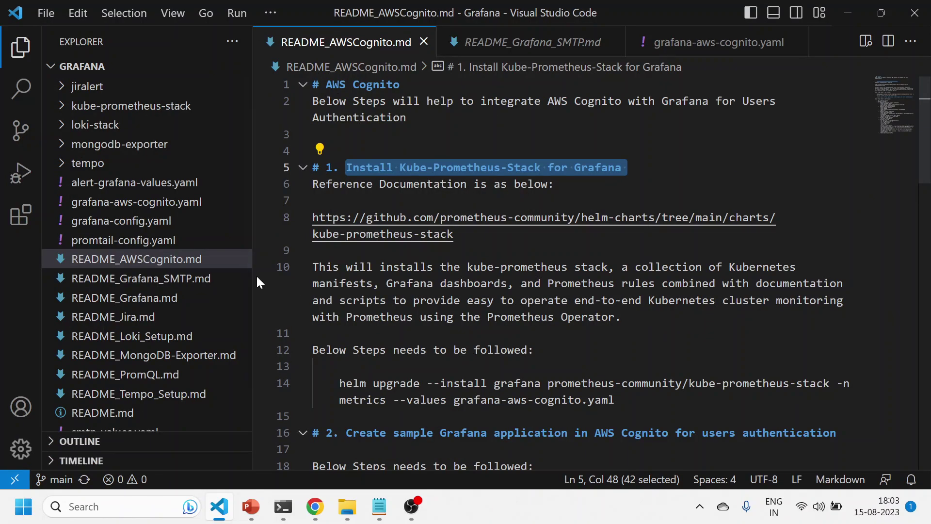
left_click_drag(247, 277, 55, 241)
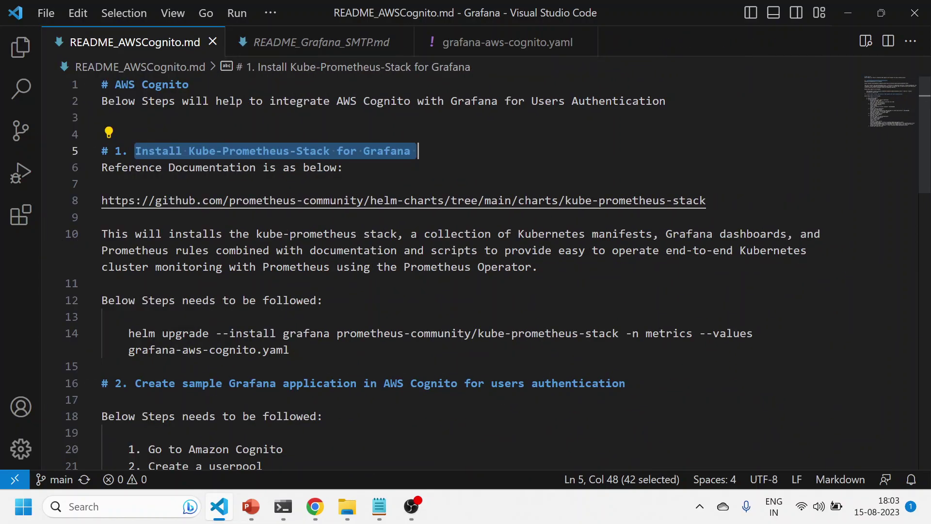
Highlight the release, chart, namespace and values file in the line 14 helm command
left_click_drag(290, 350, 128, 333)
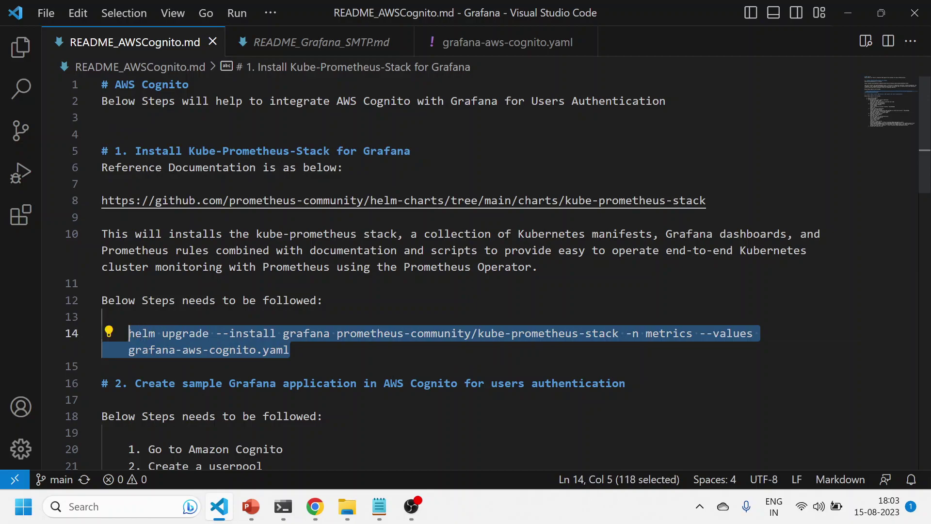
double_click(307, 333)
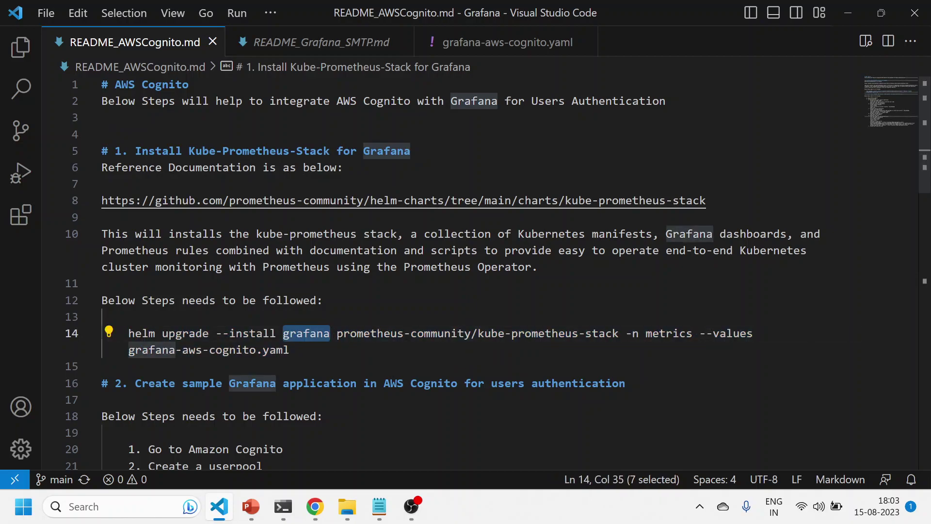
left_click_drag(337, 333, 613, 333)
left_click(653, 333)
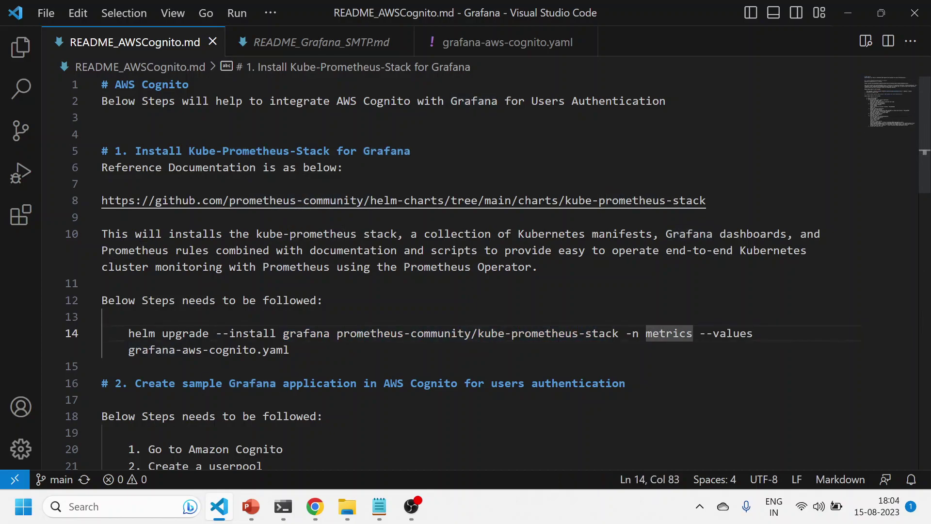
left_click_drag(290, 350, 129, 349)
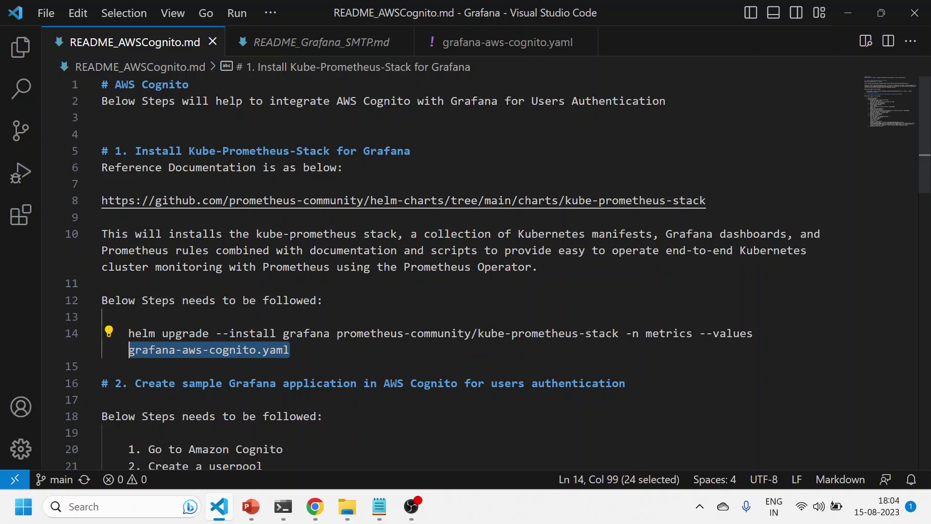
left_click_drag(700, 333, 290, 350)
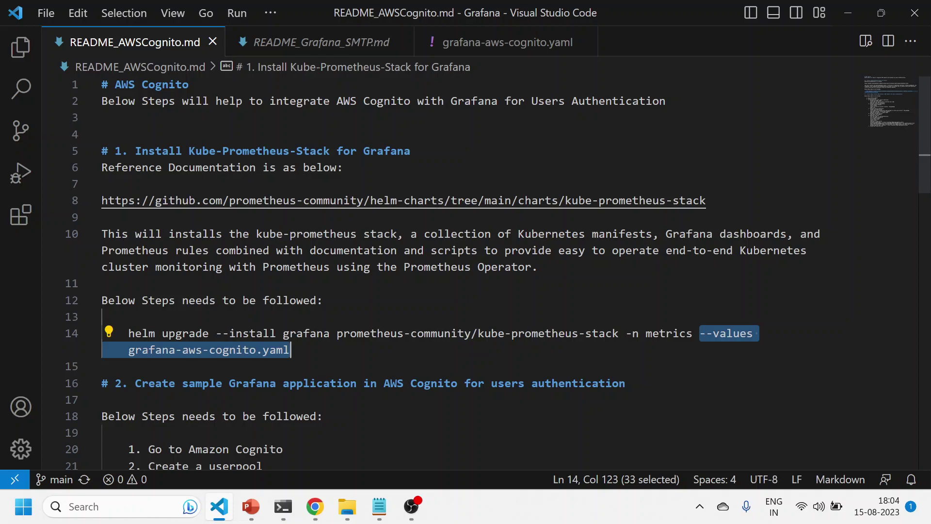
Close README_Grafana_SMTP.md and bring grafana-aws-cognito.yaml to the front
left_click(474, 43)
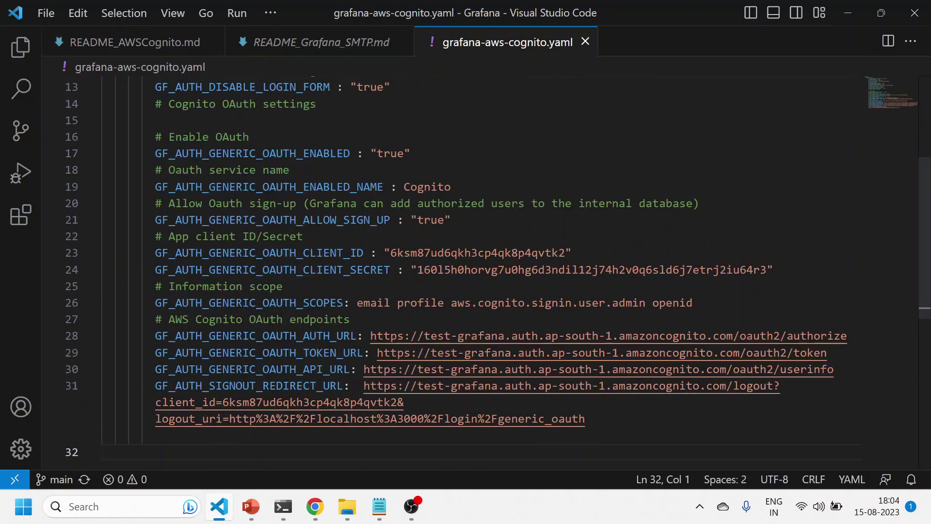
scroll(465, 267, "up", 4)
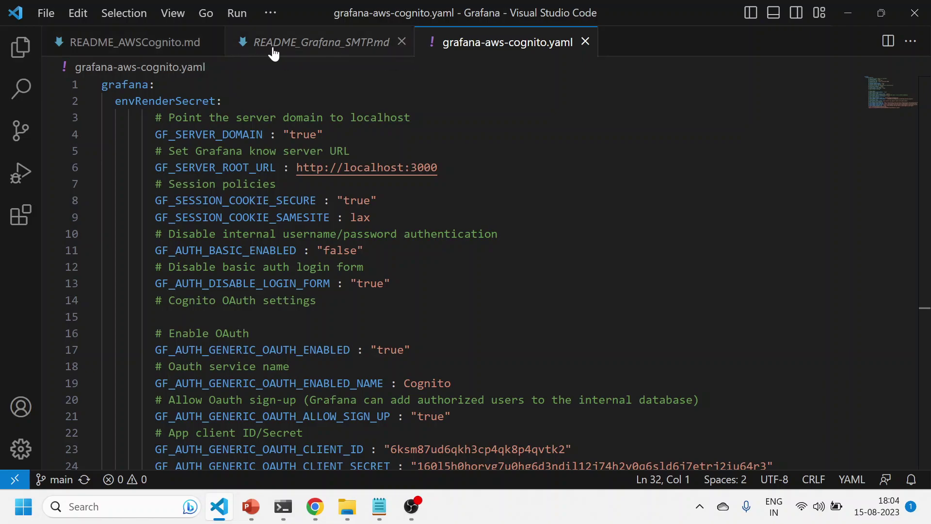
middle_click(291, 44)
left_click(165, 44)
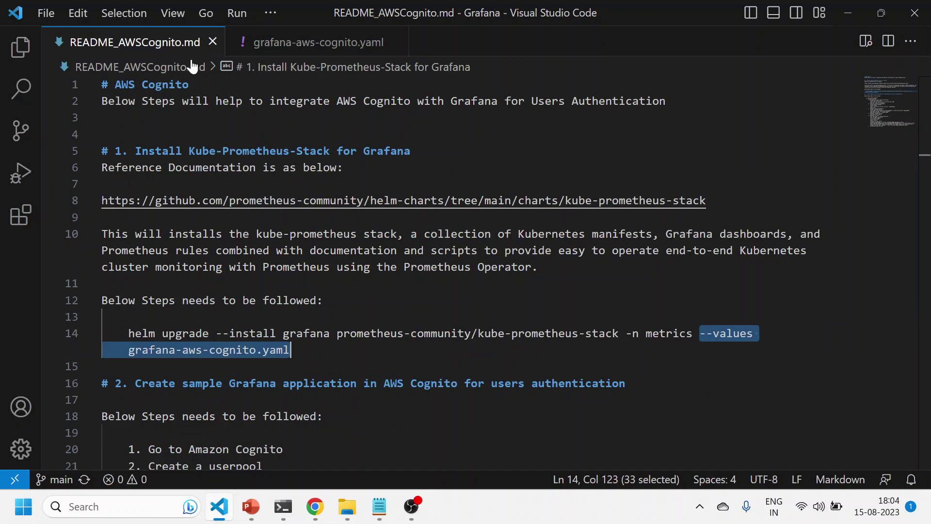
left_click(362, 43)
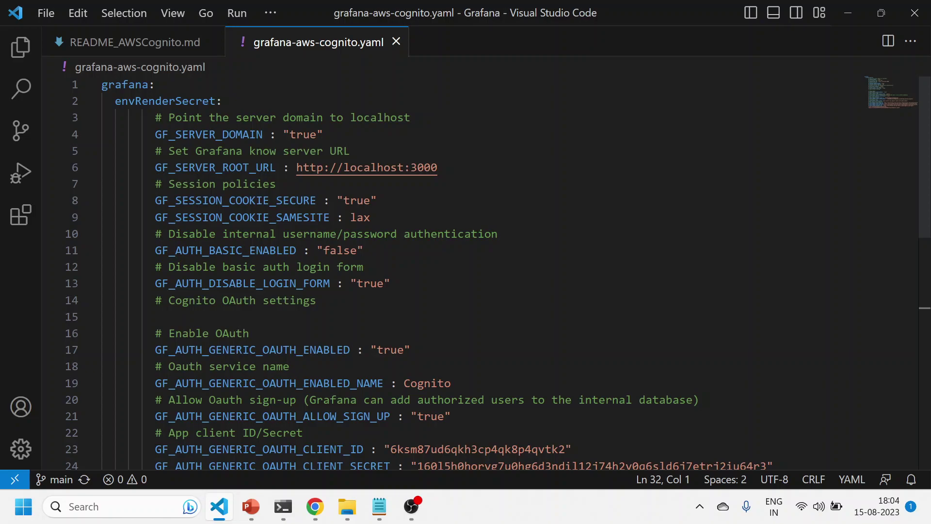
Review the basic auth, disable login form and generic OAuth enabled/name settings
left_click(243, 250)
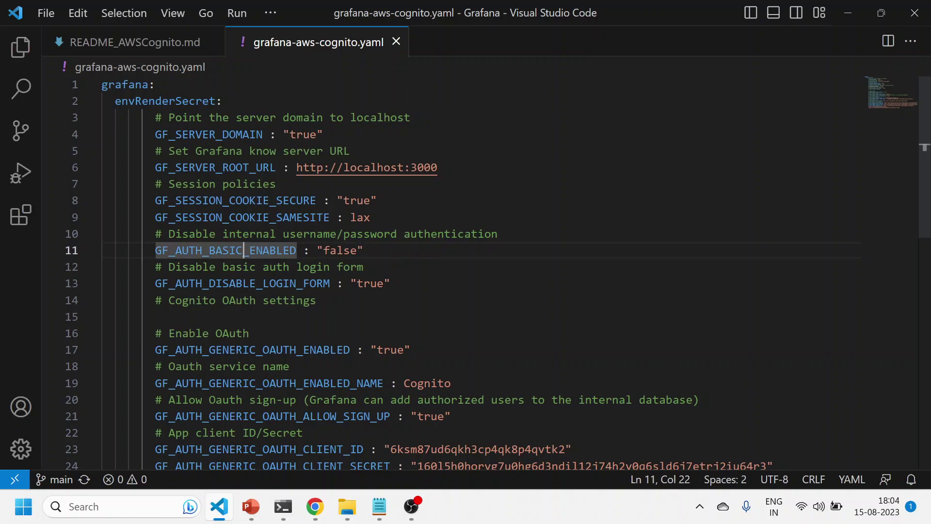
double_click(249, 284)
scroll(249, 284, "down", 1)
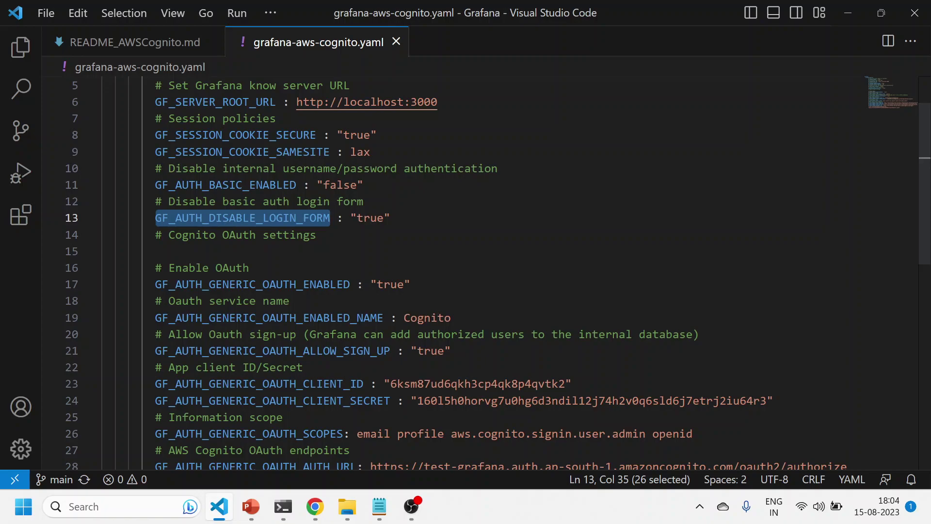
double_click(253, 284)
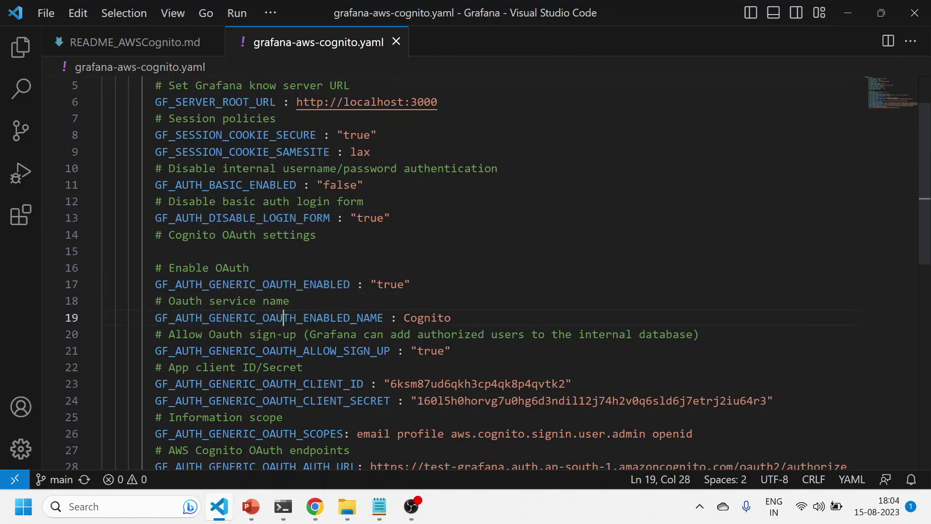
double_click(337, 318)
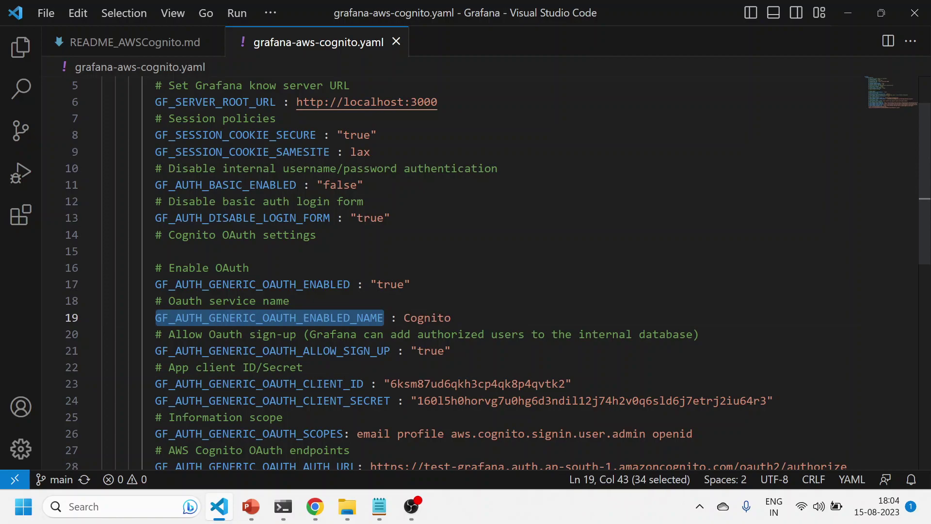
Review the Cognito client ID, client secret, scopes and authorize URL in the OAuth block
scroll(480, 272, "down", 1)
left_click_drag(305, 302, 444, 318)
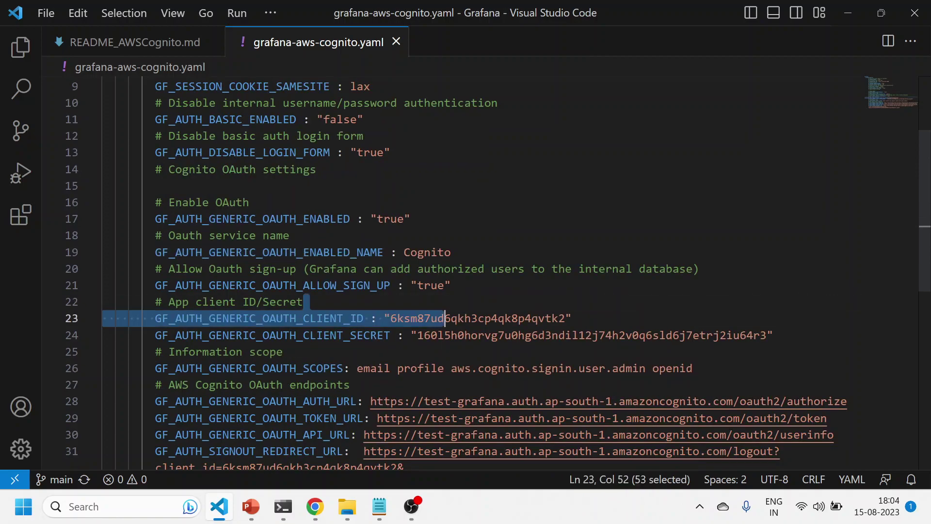
double_click(592, 335)
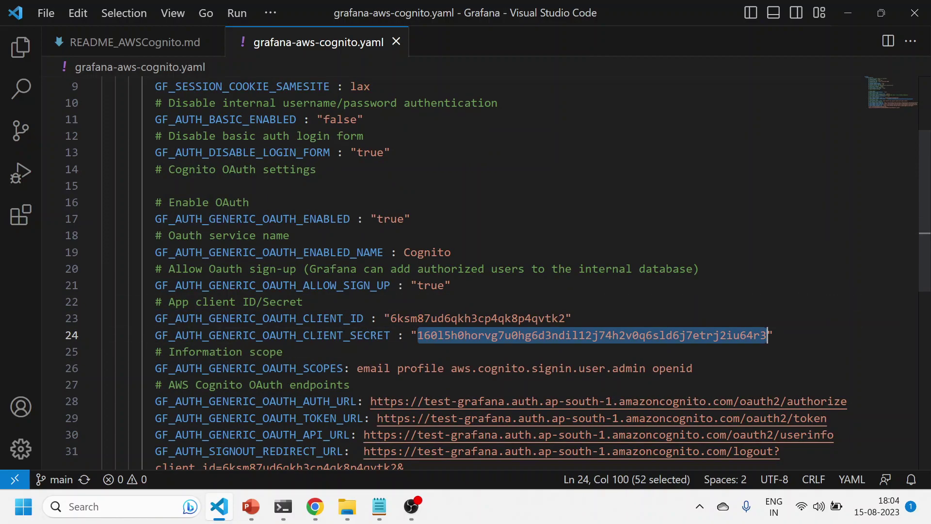
double_click(478, 319)
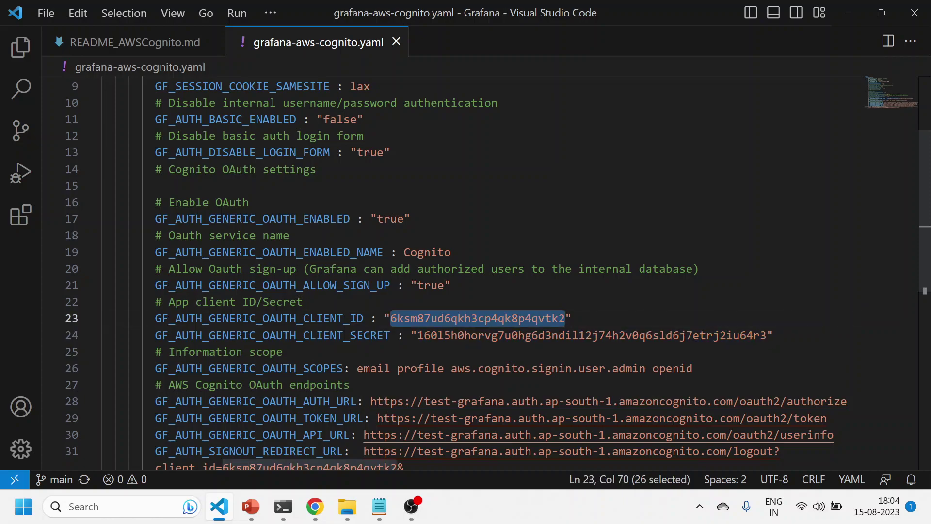
left_click_drag(357, 368, 694, 368)
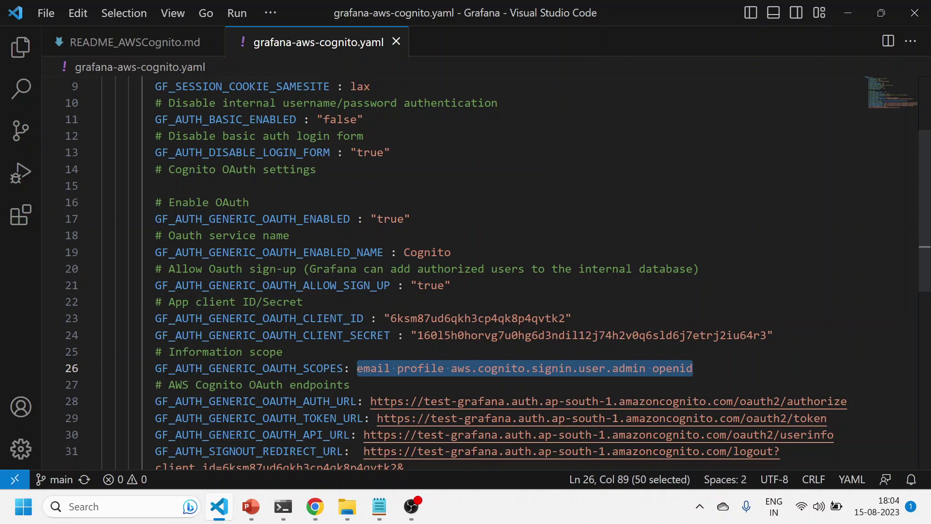
scroll(485, 272, "down", 2)
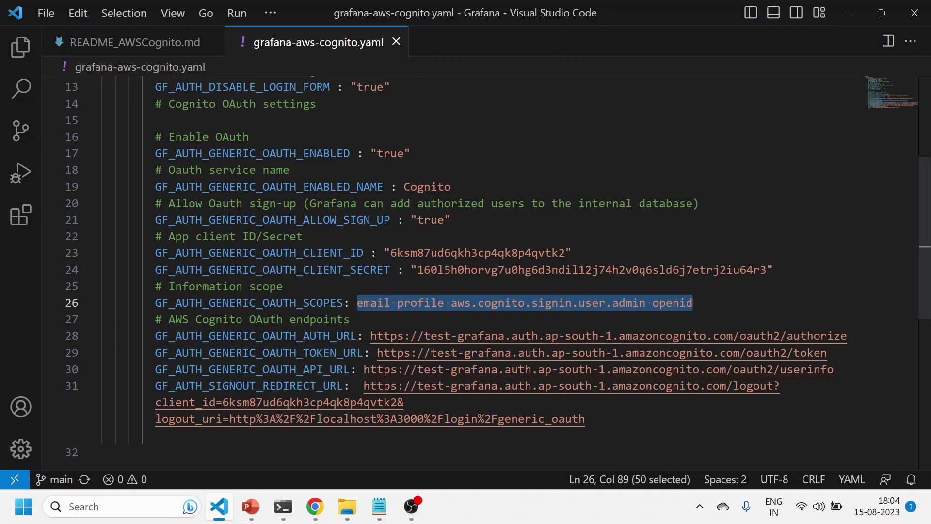
left_click(364, 336)
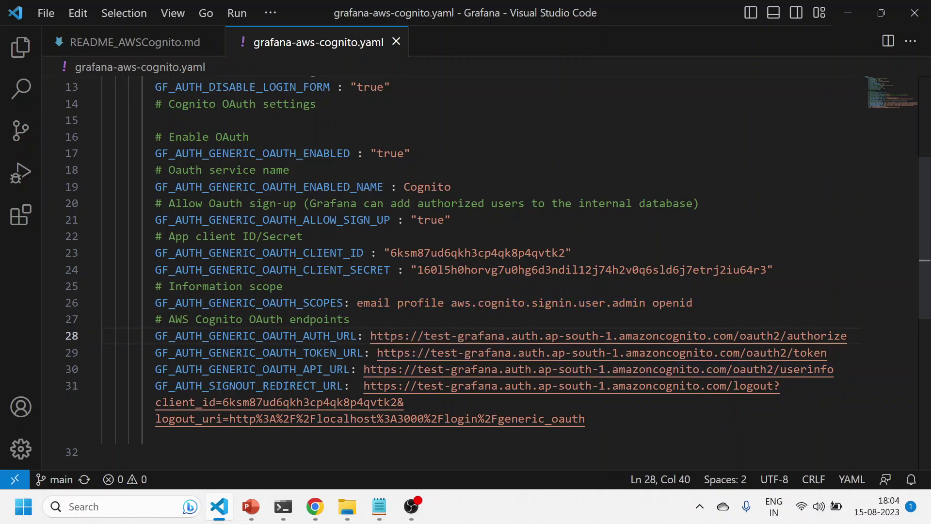
left_click_drag(586, 418, 102, 86)
scroll(102, 87, "up", 4)
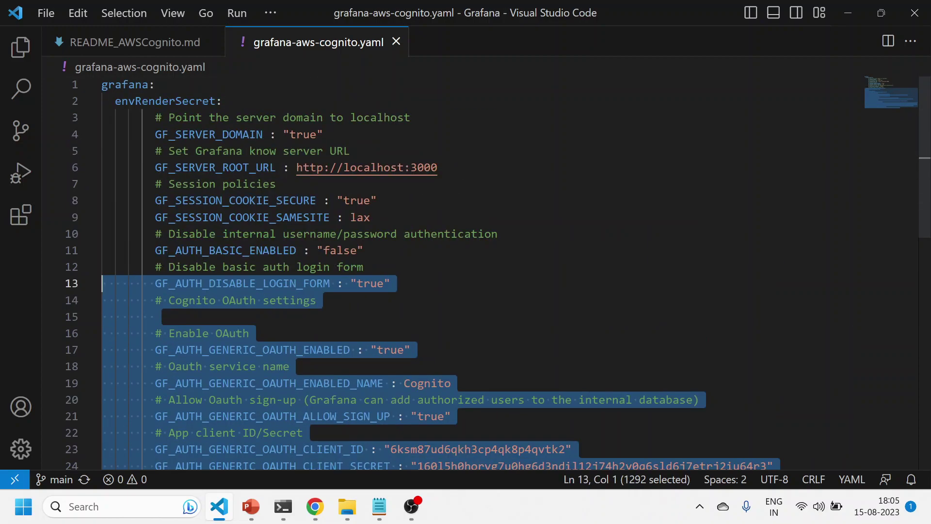
scroll(476, 272, "down", 4)
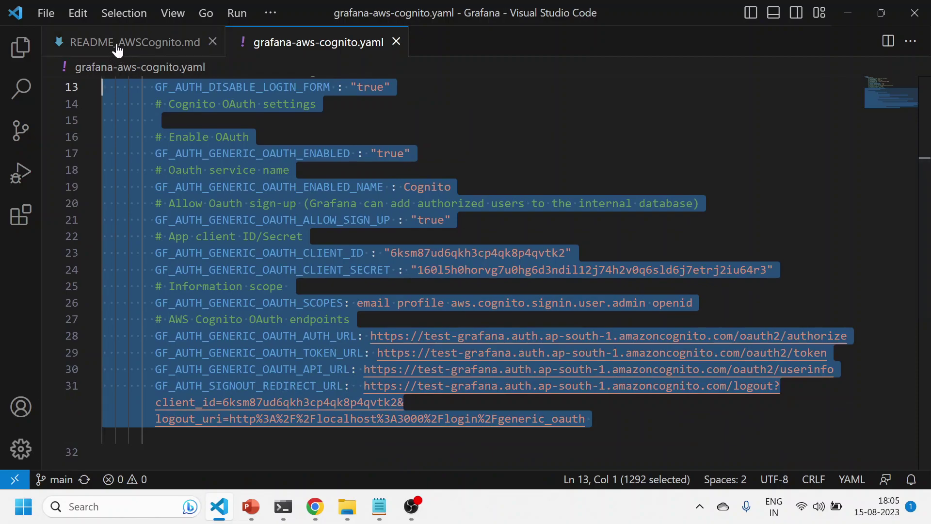
Select the full helm upgrade --install command on line 14 of README_AWSCognito.md
left_click(117, 49)
key("Escape")
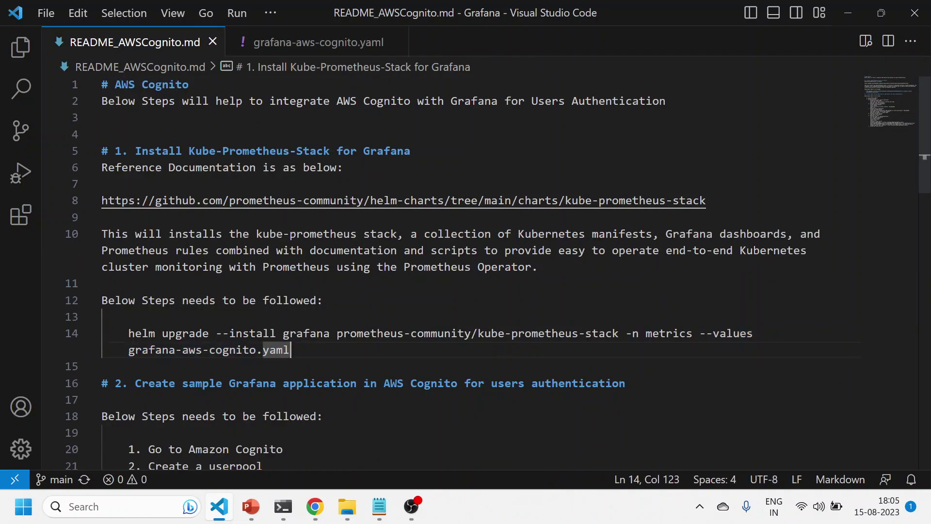
left_click_drag(289, 350, 128, 334)
key("ctrl+c")
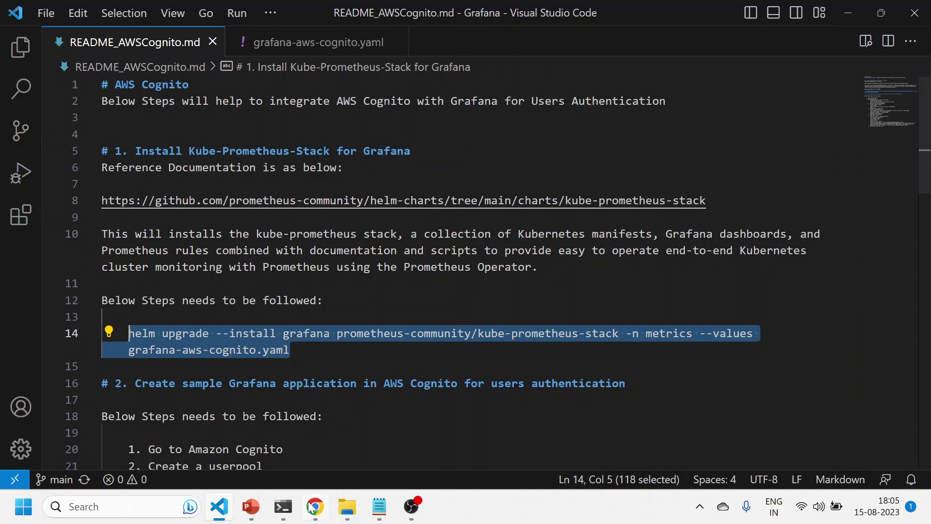
List files with ls -ltr, then run the pasted helm upgrade --install grafana command
left_click(283, 506)
type("ls -ltr")
key("Return")
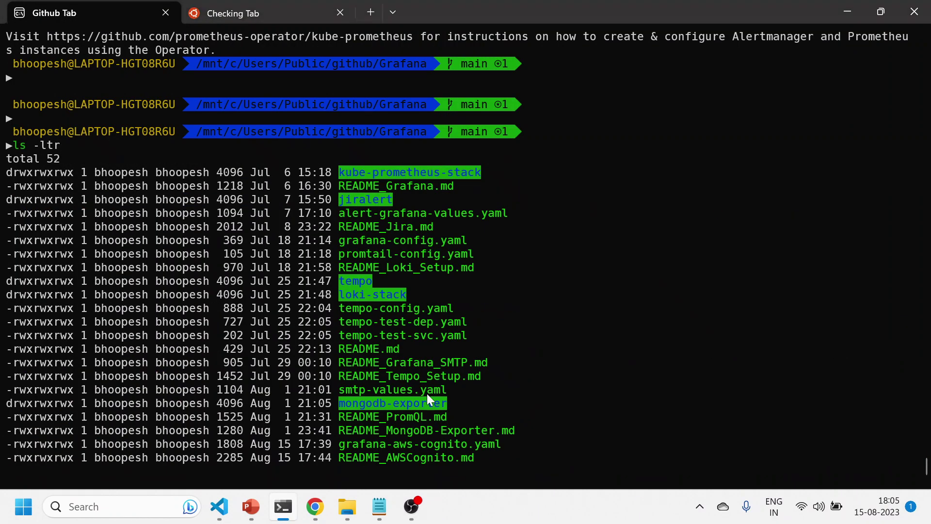
key("alt+Tab")
key("alt+Tab")
key("ctrl+v")
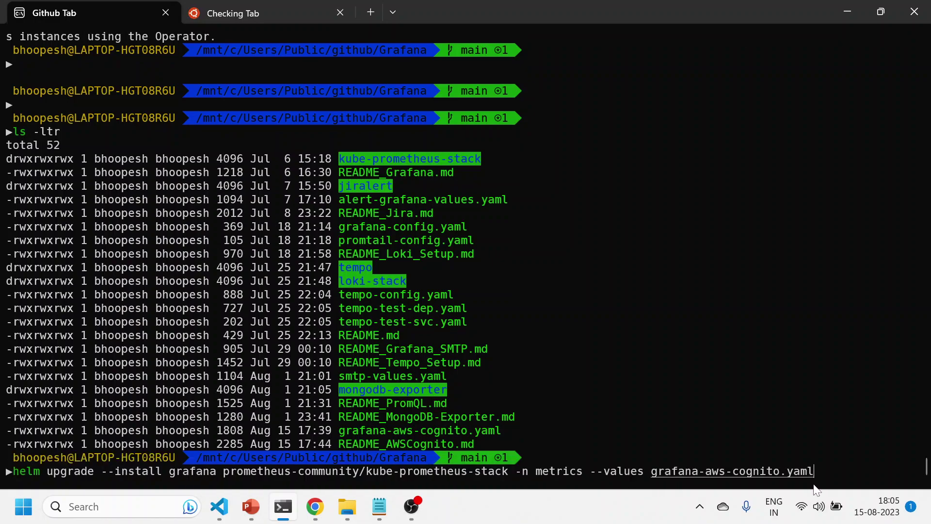
key("Return")
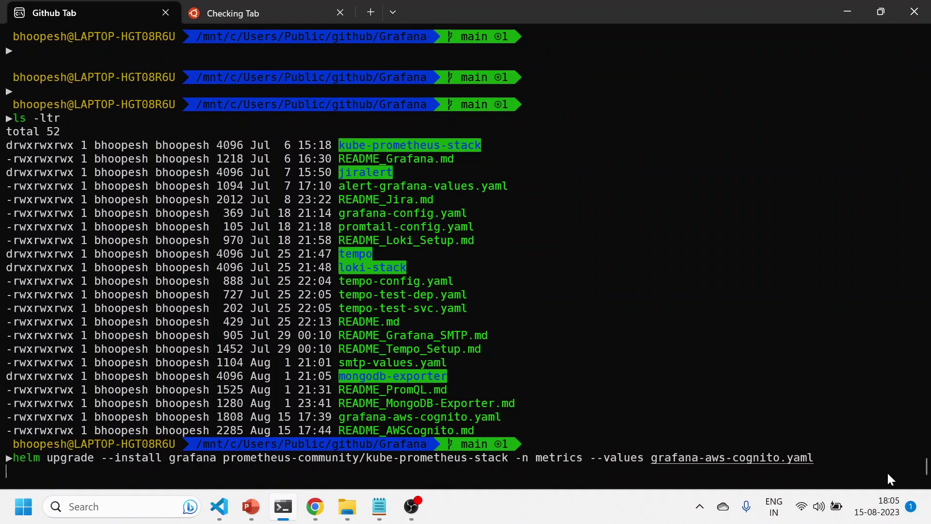
Highlight the AWS Cognito part of the README's next heading
key("alt+Tab")
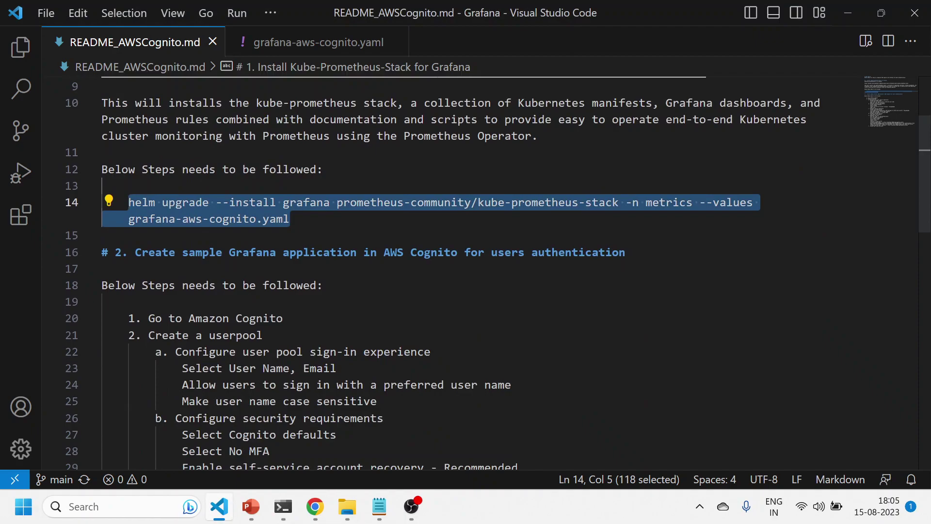
scroll(480, 272, "down", 1)
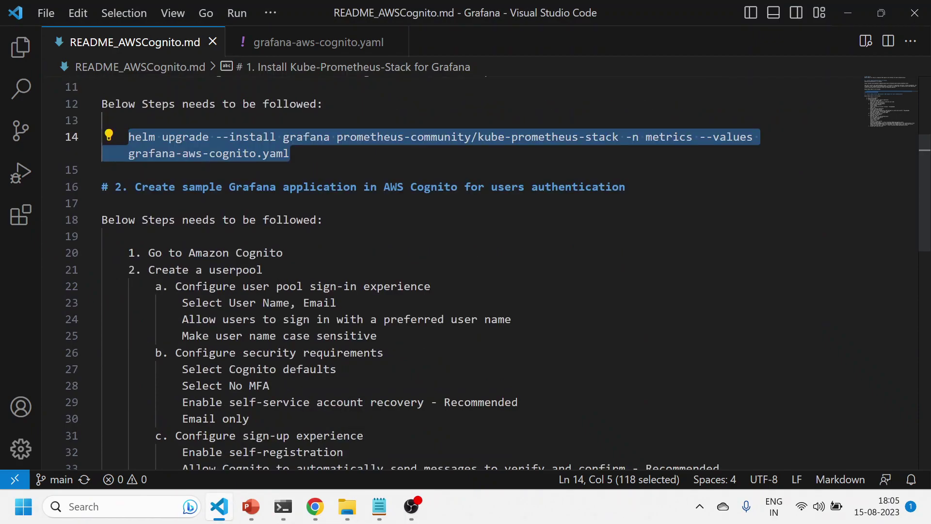
left_click_drag(229, 187, 627, 186)
Search 'cognito' from the AWS console home and view the aws-grafana-users user pool list
left_click(315, 506)
left_click(278, 7)
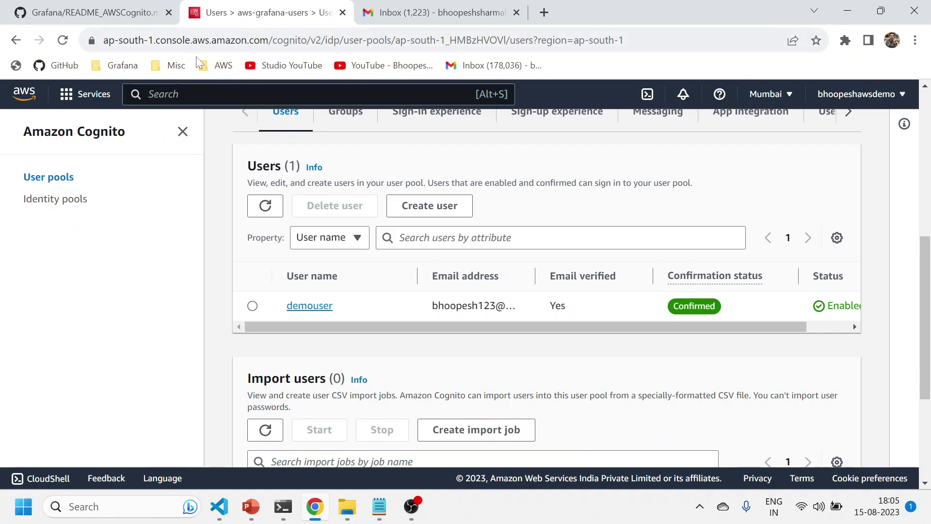
left_click(28, 96)
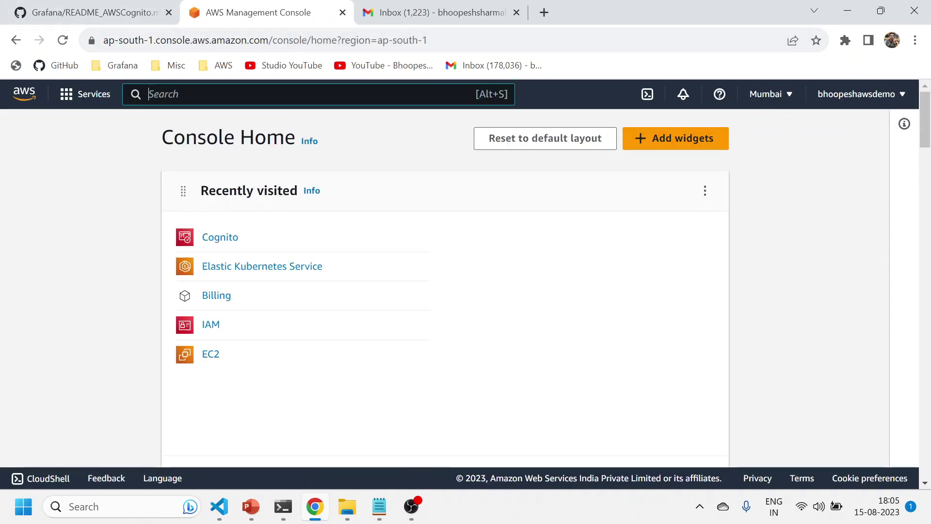
key("alt+s")
type("cognito")
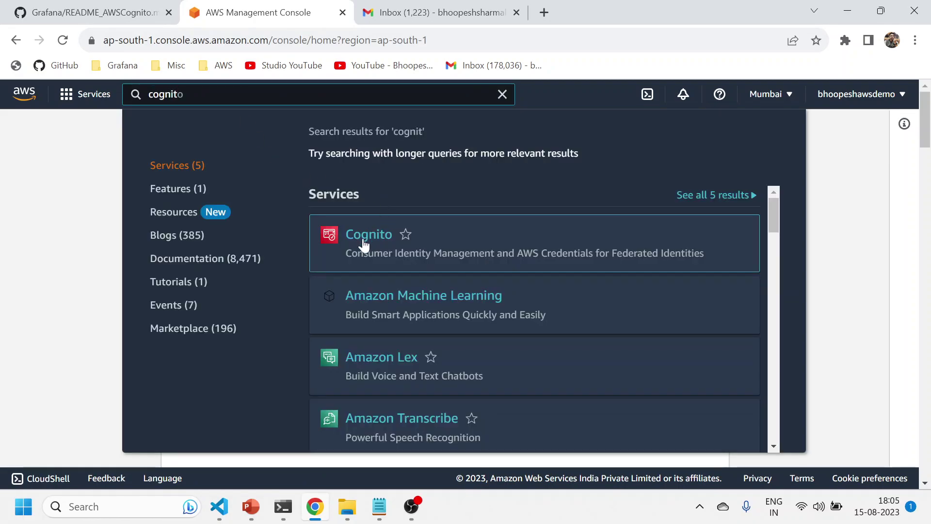
left_click(364, 241)
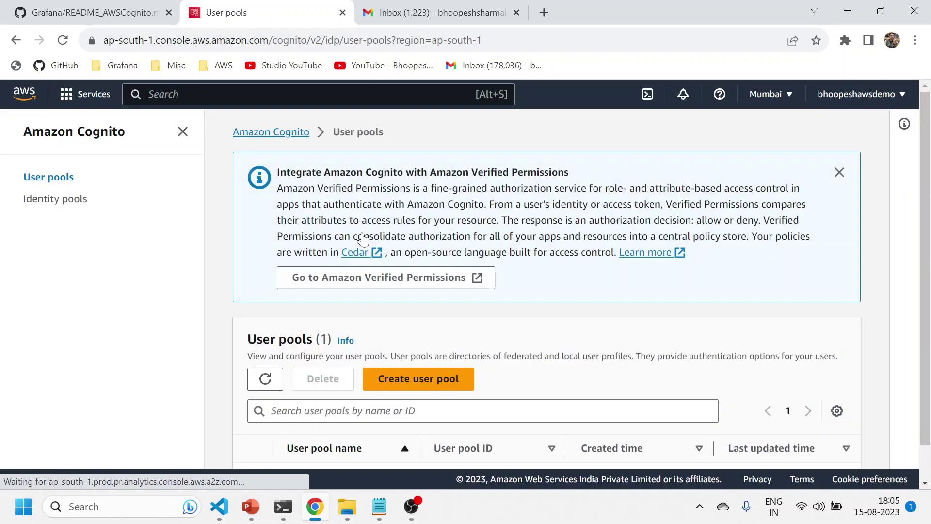
scroll(412, 276, "down", 1)
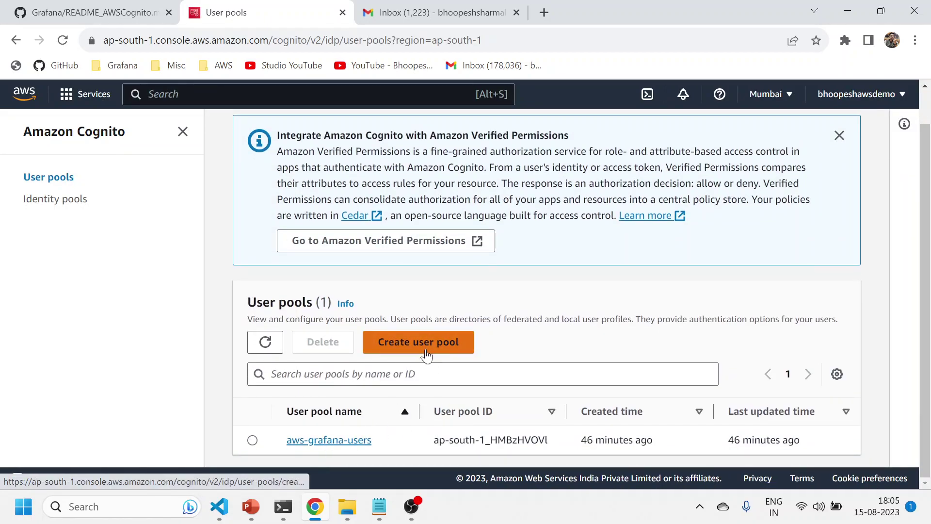
Start a new Cognito user pool and check the README's sign-in options step
left_click(412, 354)
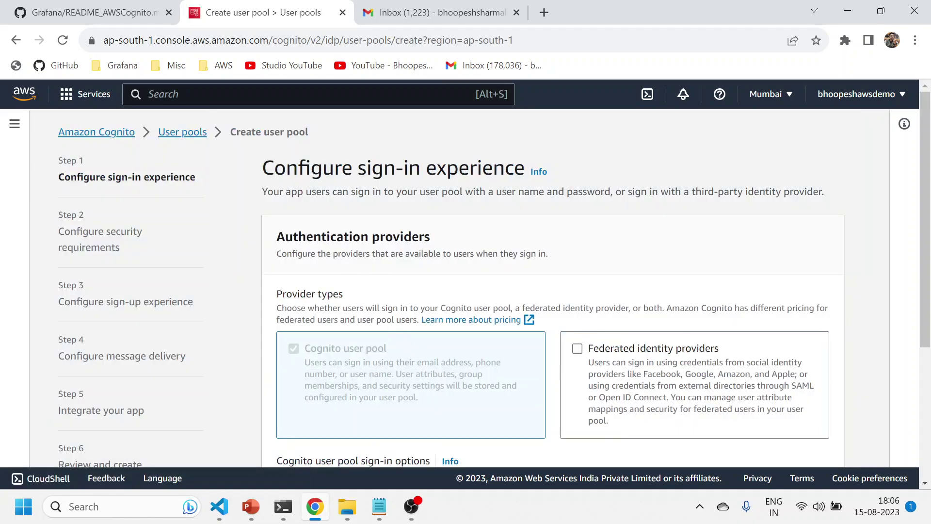
scroll(389, 316, "down", 2)
scroll(389, 317, "down", 3)
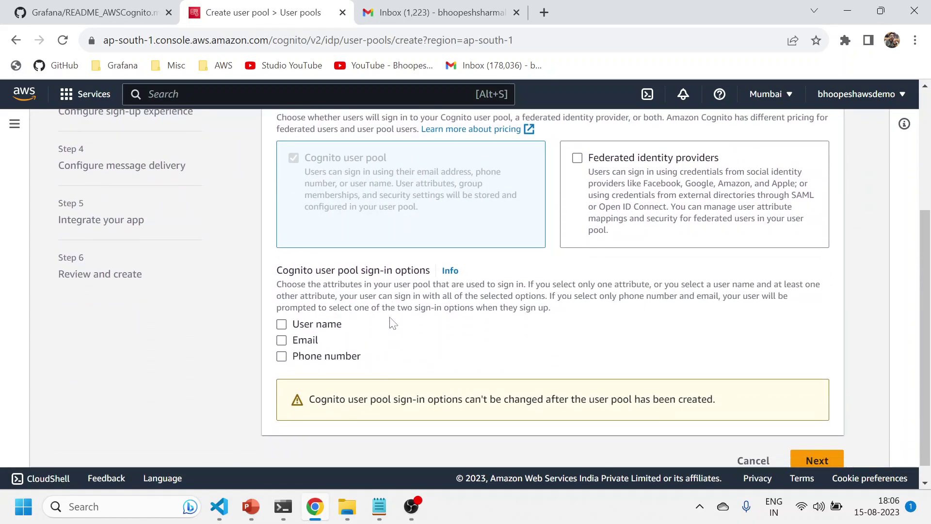
scroll(393, 324, "up", 5)
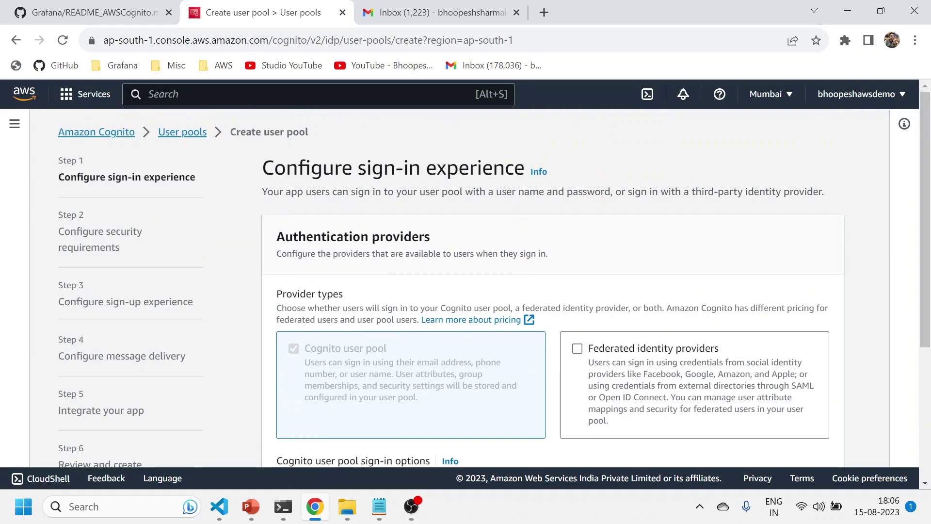
key("alt+Tab")
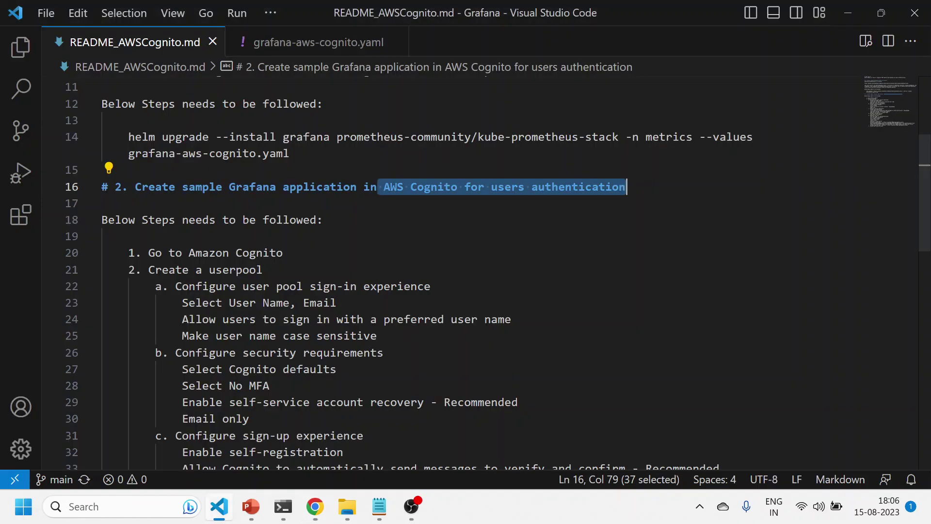
left_click_drag(196, 286, 298, 287)
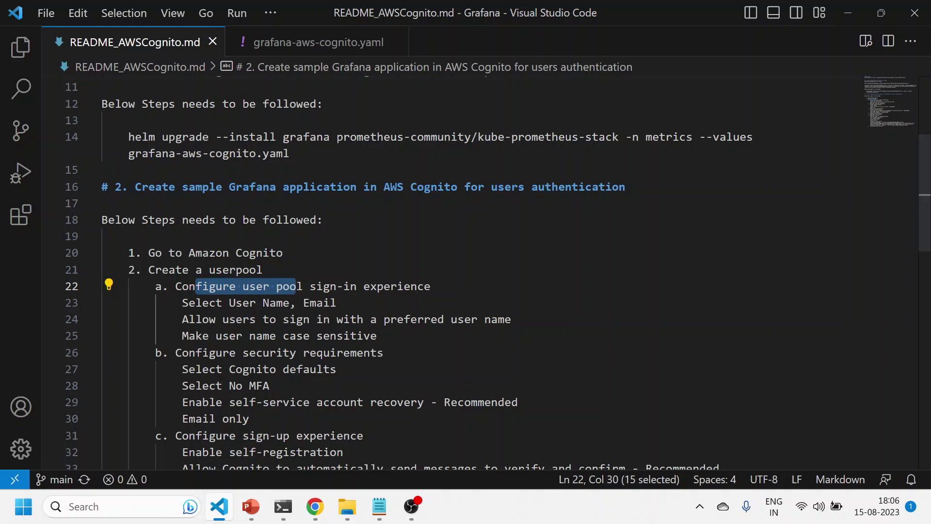
key("alt+Tab")
scroll(349, 276, "down", 2)
key("alt+Tab")
key("alt+Tab")
scroll(326, 375, "down", 2)
Enable Email sign-in alongside User name, allowing preferred and case-sensitive user names
left_click(314, 386)
scroll(314, 386, "down", 2)
key("alt+Tab")
key("alt+Tab")
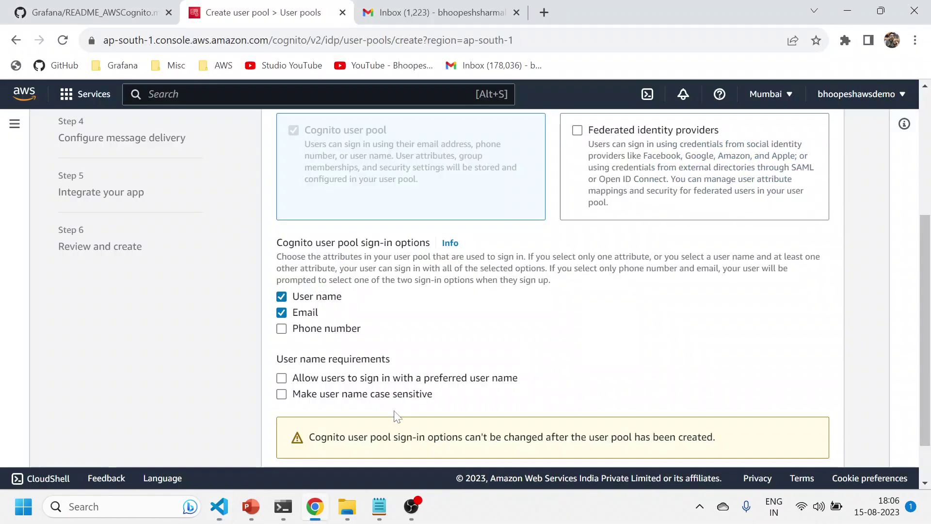
left_click(328, 378)
left_click(328, 395)
scroll(373, 398, "down", 2)
scroll(372, 398, "down", 1)
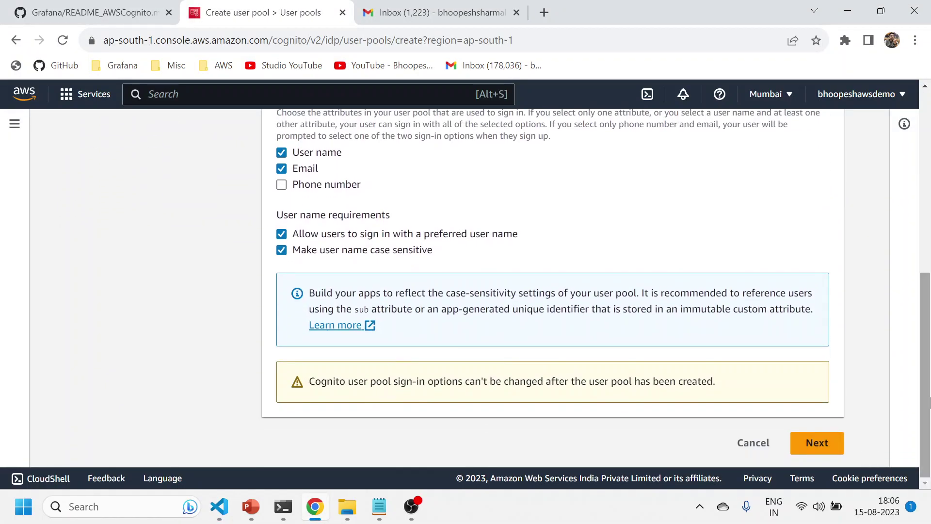
Move to security requirements, keeping the Cognito default password policy per the README
left_click(815, 443)
scroll(447, 343, "down", 1)
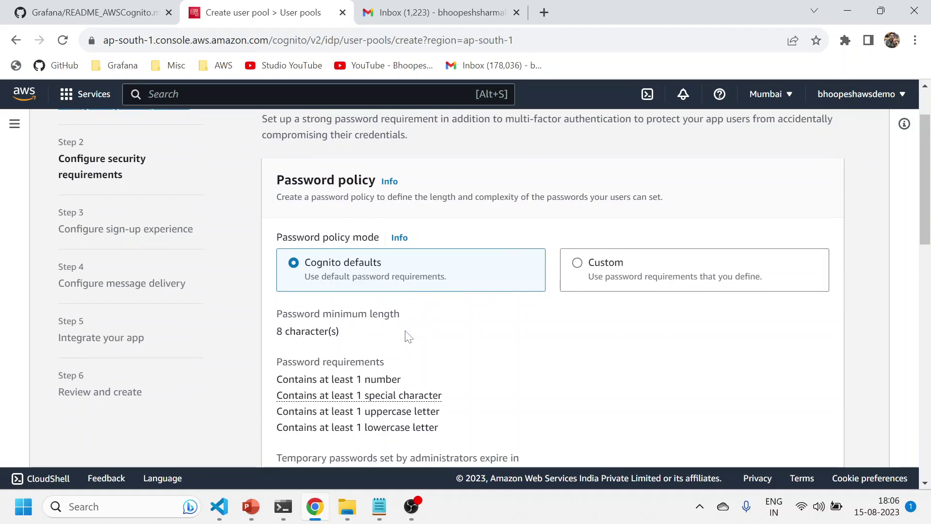
key("alt+Tab")
left_click_drag(243, 352, 377, 352)
key("alt+Tab")
scroll(388, 328, "down", 3)
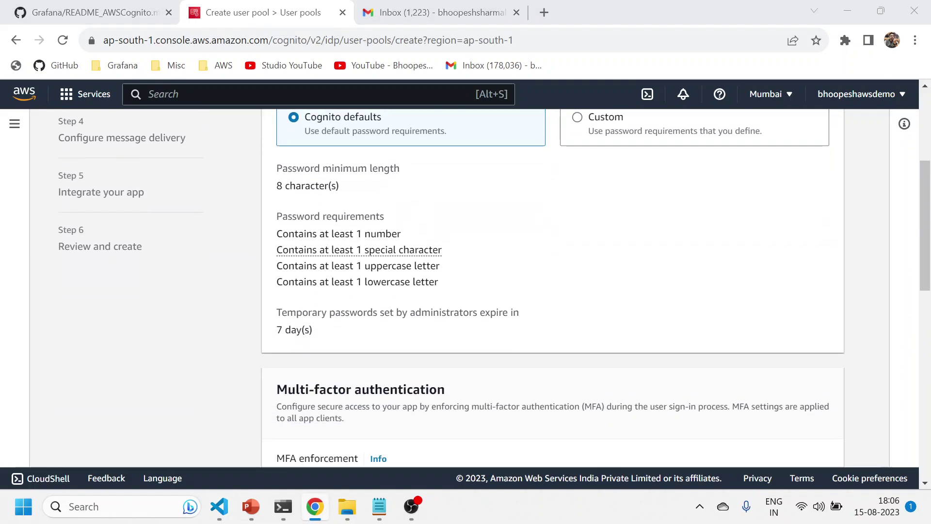
key("alt+Tab")
key("alt+Tab")
scroll(302, 320, "down", 2)
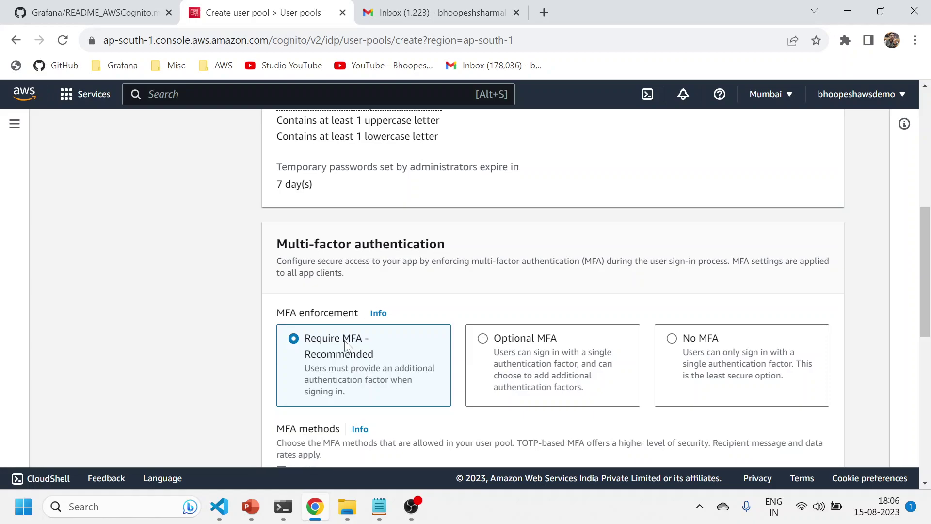
scroll(587, 329, "down", 1)
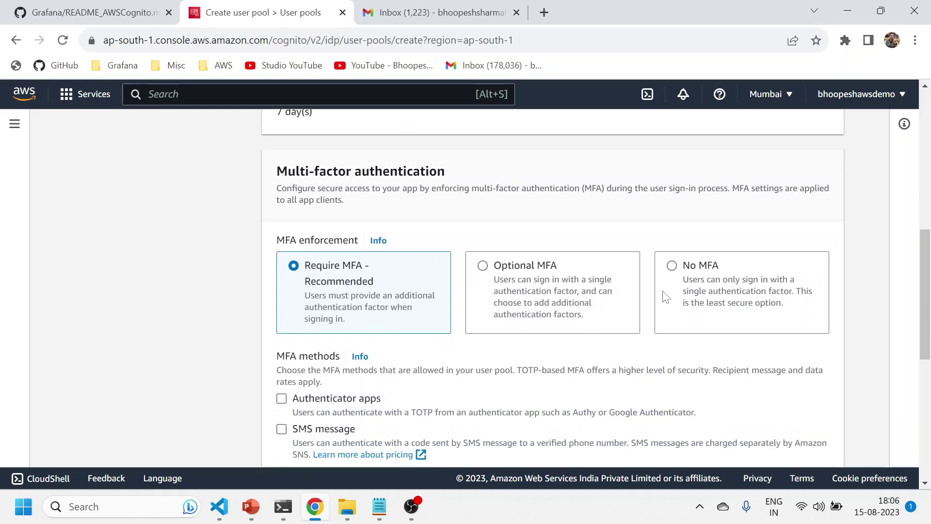
Select No MFA and keep self-service account recovery by Email only
left_click(674, 282)
scroll(456, 385, "down", 1)
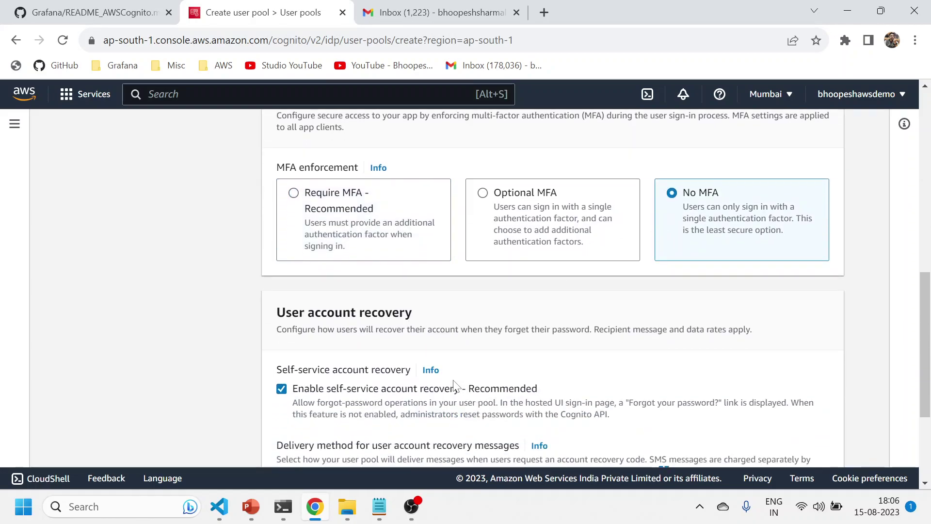
key("alt+Tab")
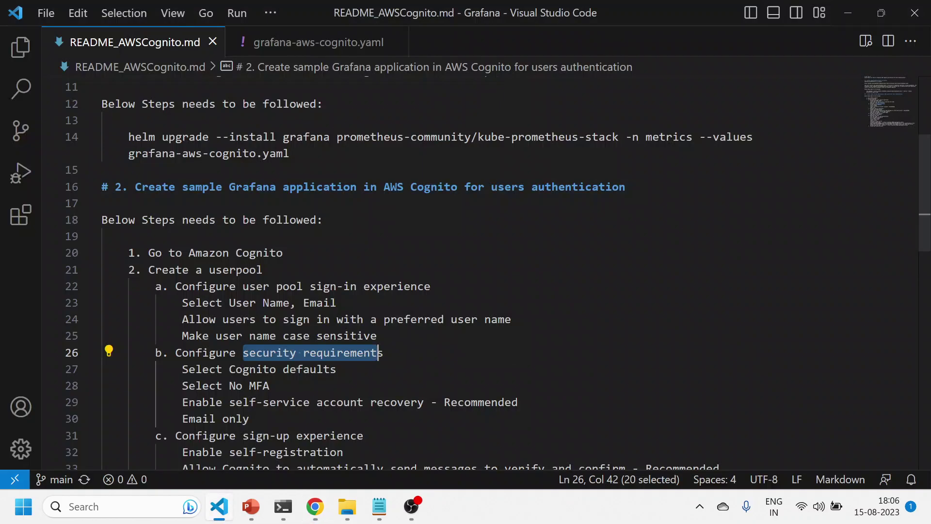
left_click_drag(182, 402, 517, 402)
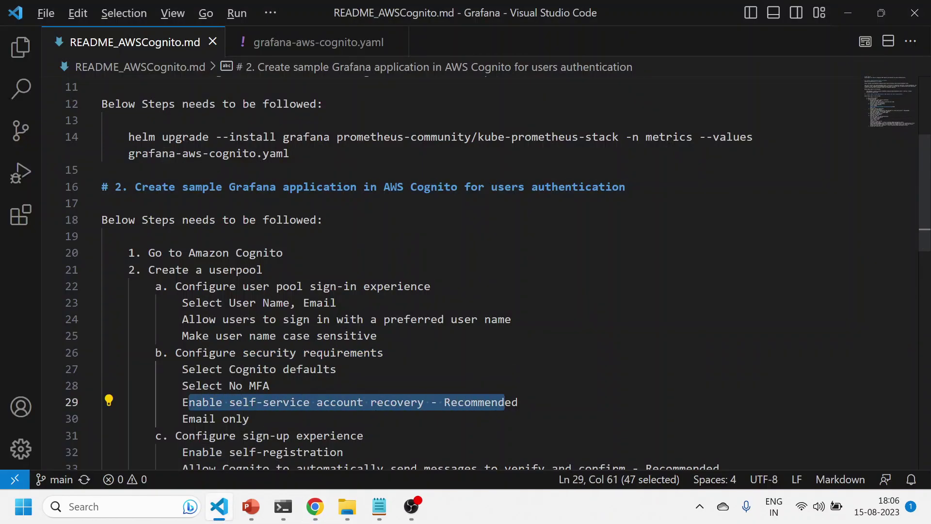
key("alt+Tab")
scroll(360, 389, "down", 1)
scroll(359, 361, "down", 2)
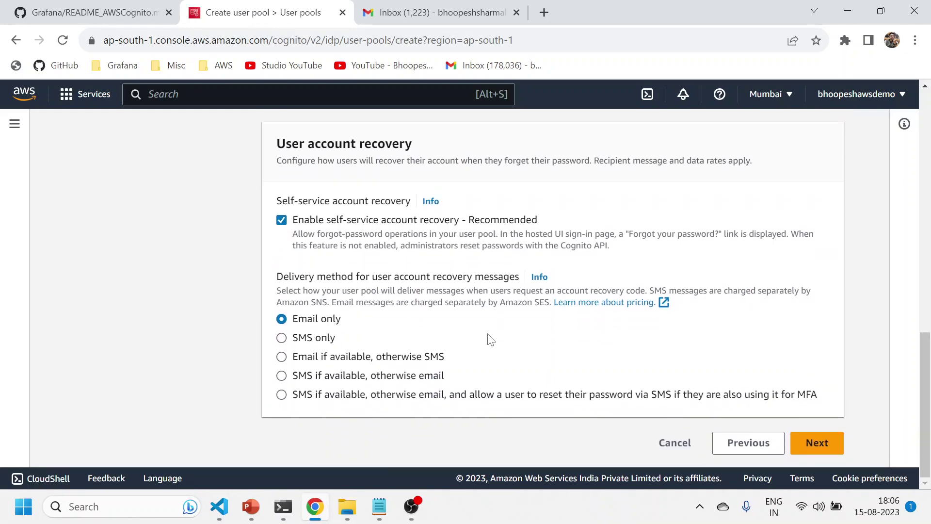
Move to the sign-up experience step and keep self-registration enabled
left_click(805, 442)
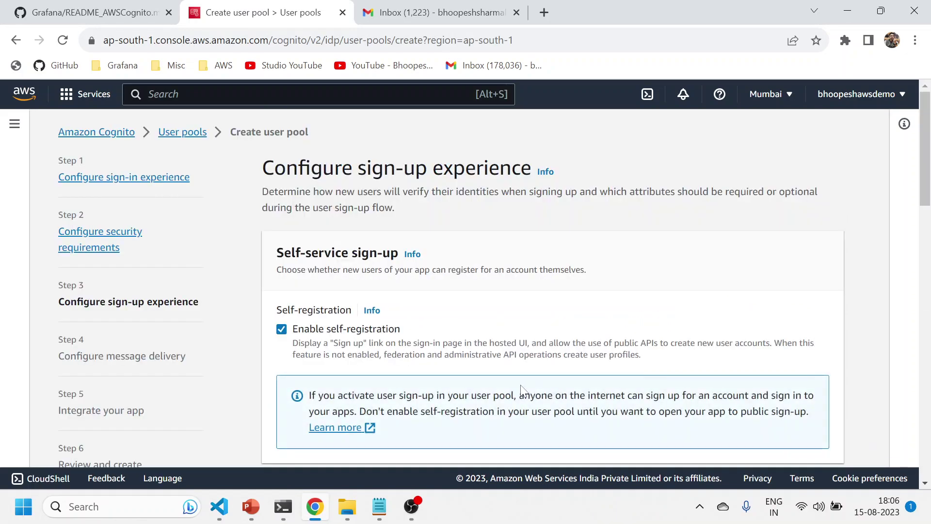
key("alt+Tab")
left_click_drag(175, 370, 364, 370)
key("alt+Tab")
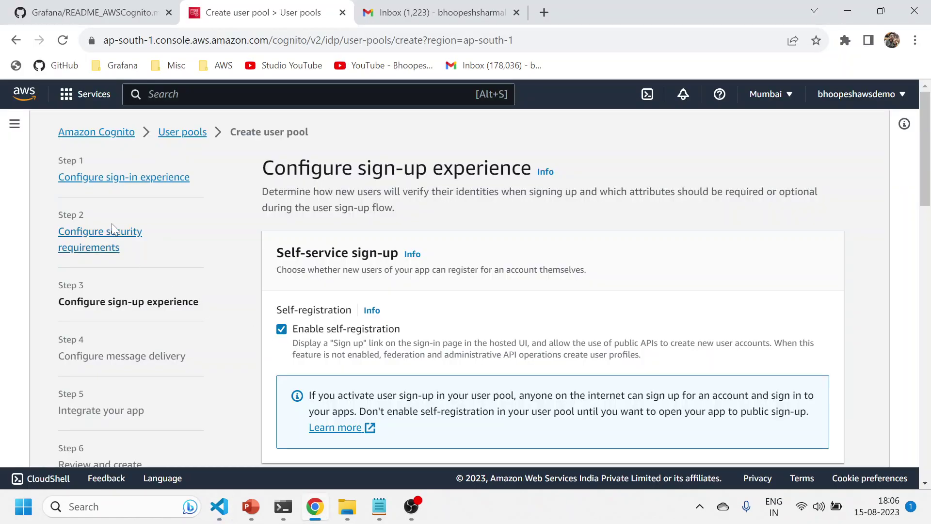
scroll(301, 359, "down", 6)
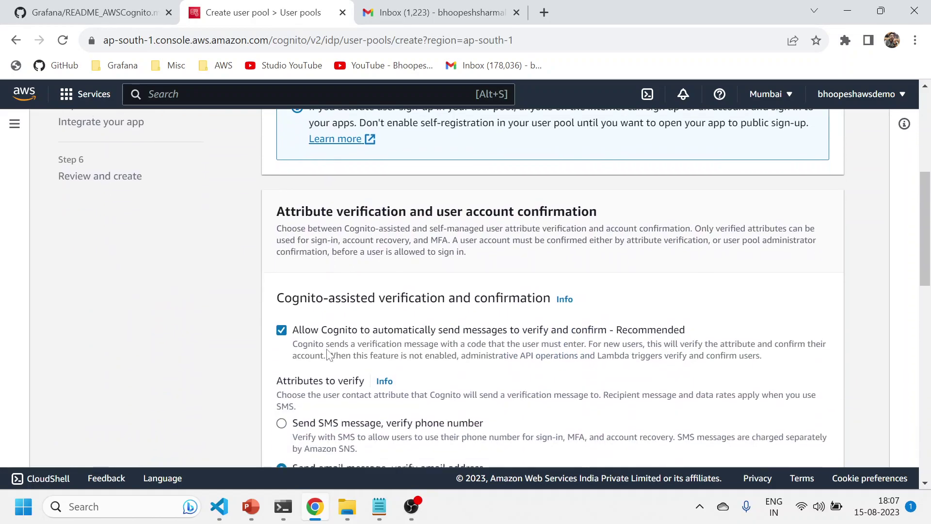
key("alt+Tab")
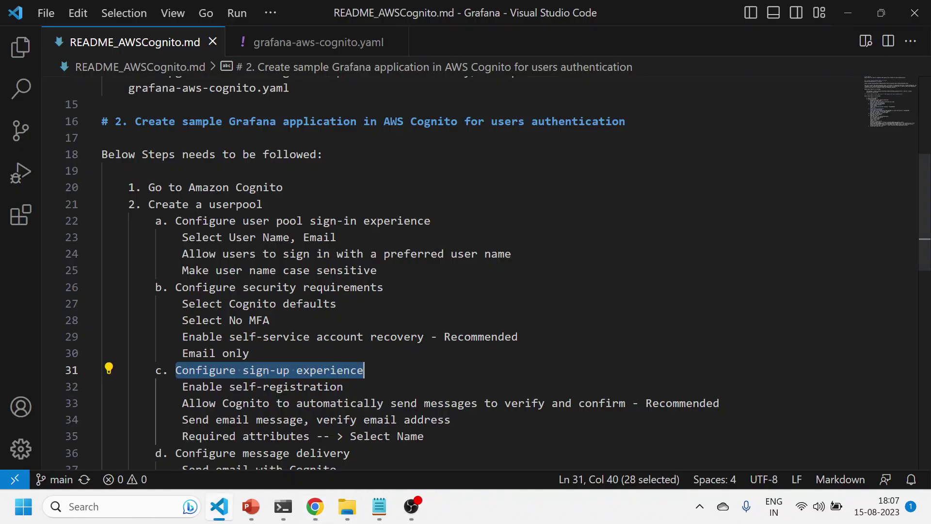
scroll(340, 357, "down", 1)
key("alt+Tab")
scroll(348, 358, "down", 2)
scroll(341, 356, "up", 3)
scroll(341, 355, "down", 4)
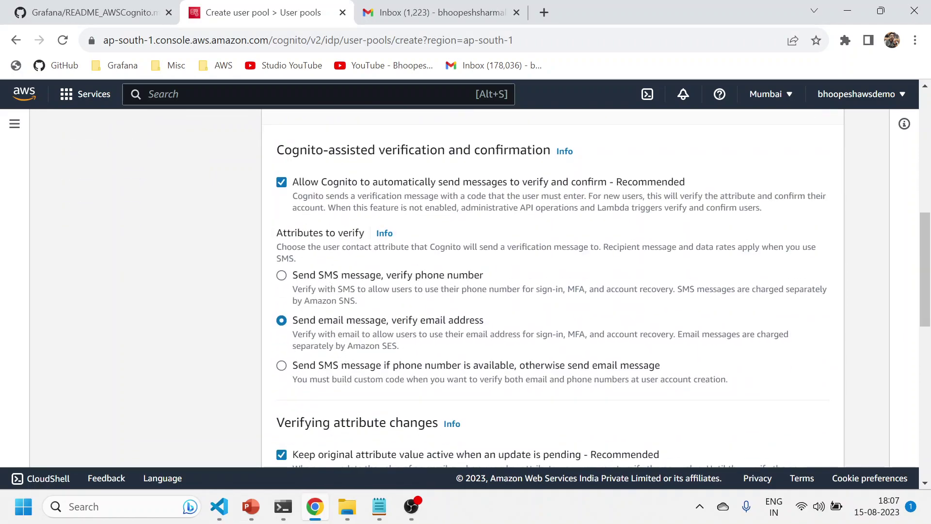
scroll(342, 237, "up", 3)
scroll(341, 238, "down", 4)
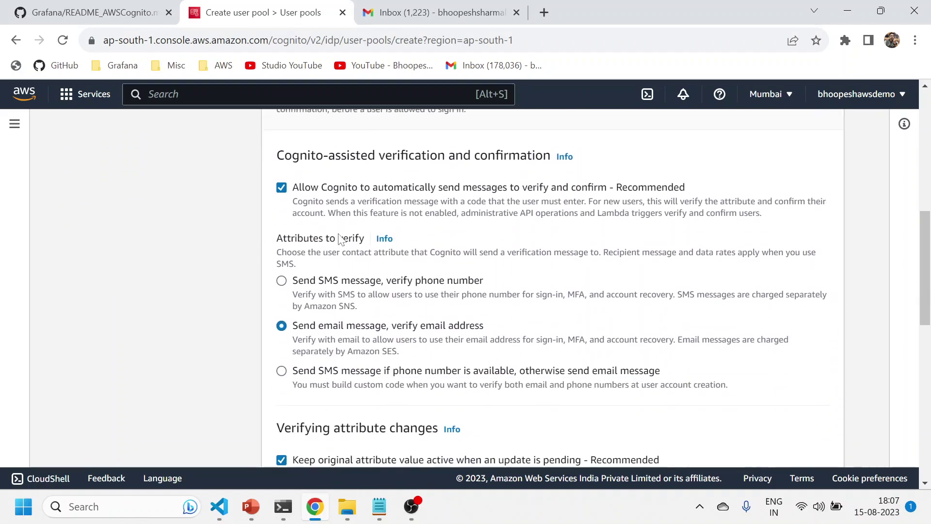
scroll(339, 239, "down", 2)
Keep Cognito email verification, checking the README's verification and required-attribute notes
key("alt+Tab")
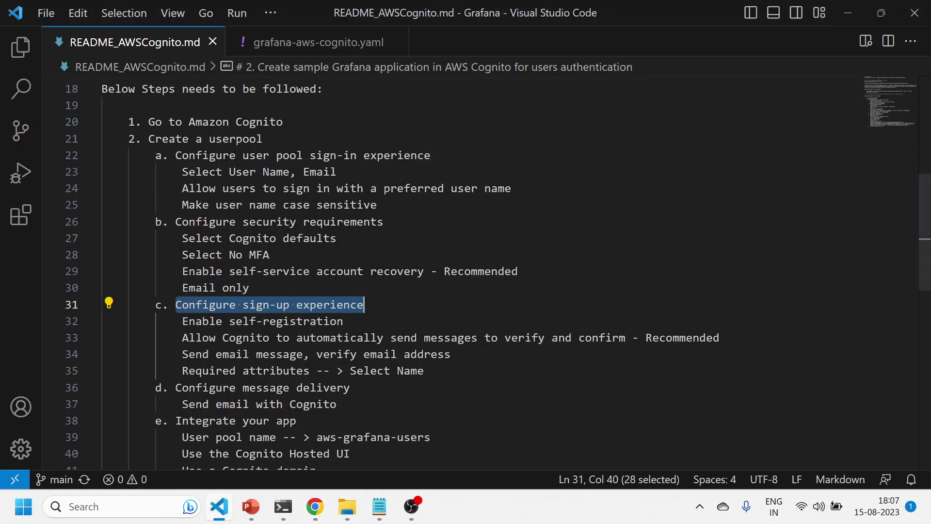
key("alt+Tab")
scroll(442, 294, "up", 3)
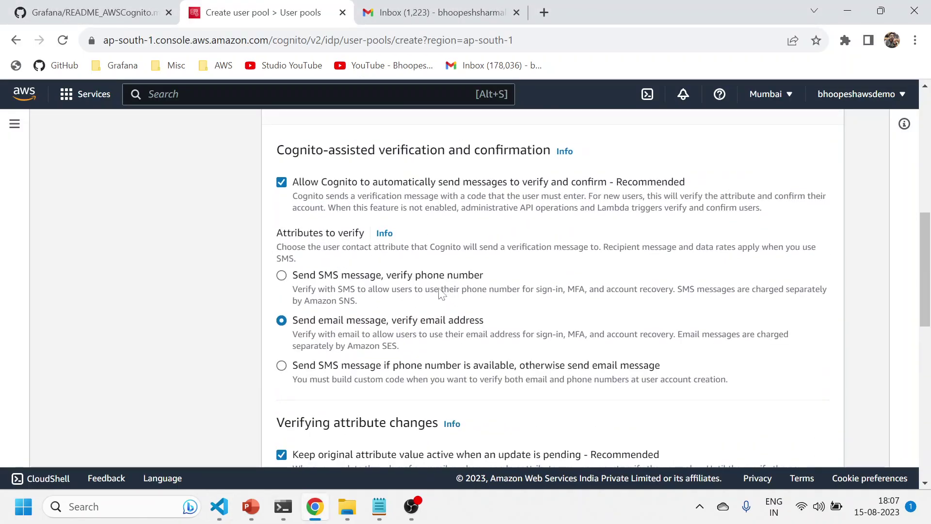
key("alt+Tab")
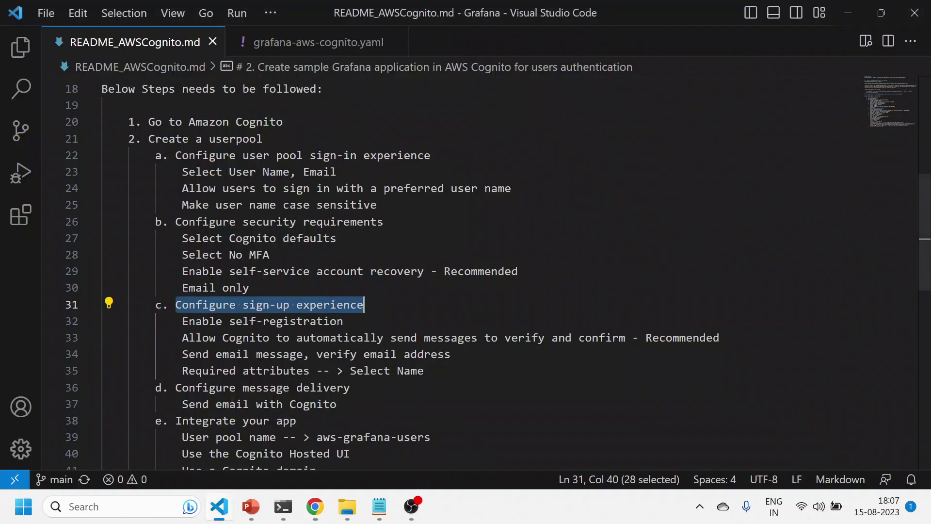
left_click_drag(243, 354, 406, 354)
key("alt+Tab")
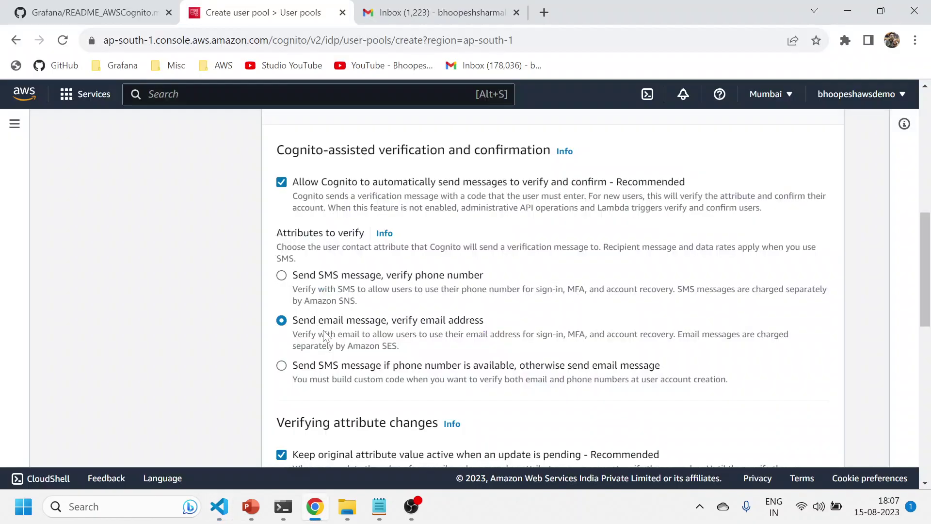
key("alt+Tab")
left_click_drag(243, 371, 418, 370)
key("alt+Tab")
scroll(427, 371, "down", 10)
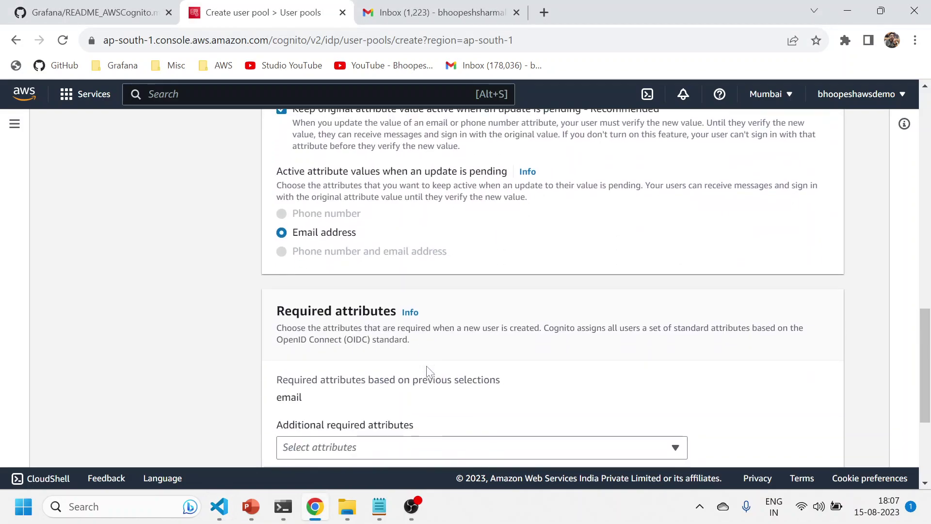
Add name as an additional required attribute and proceed to message delivery
left_click(425, 368)
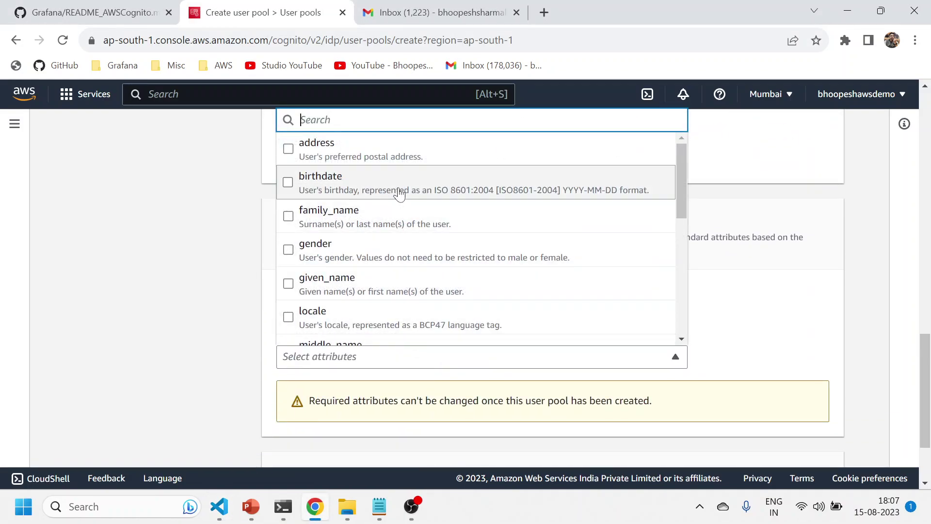
type("names")
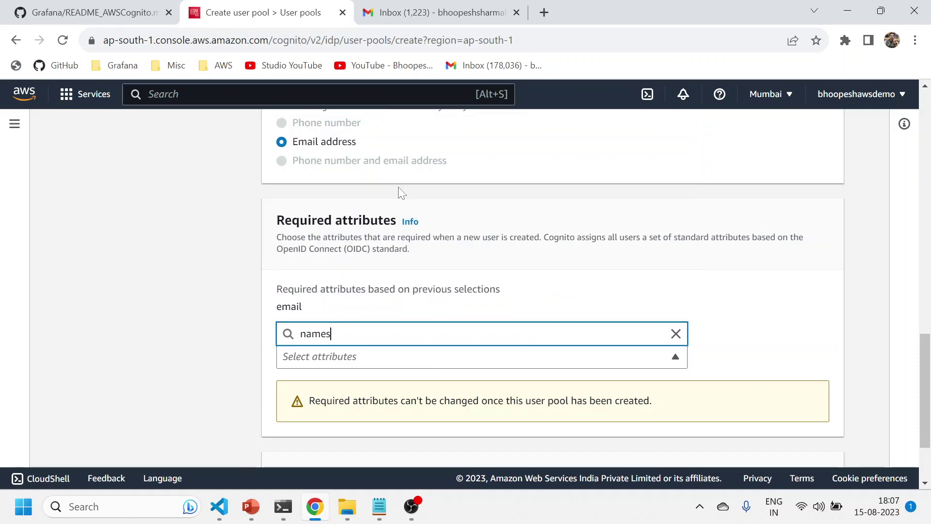
key("BackSpace")
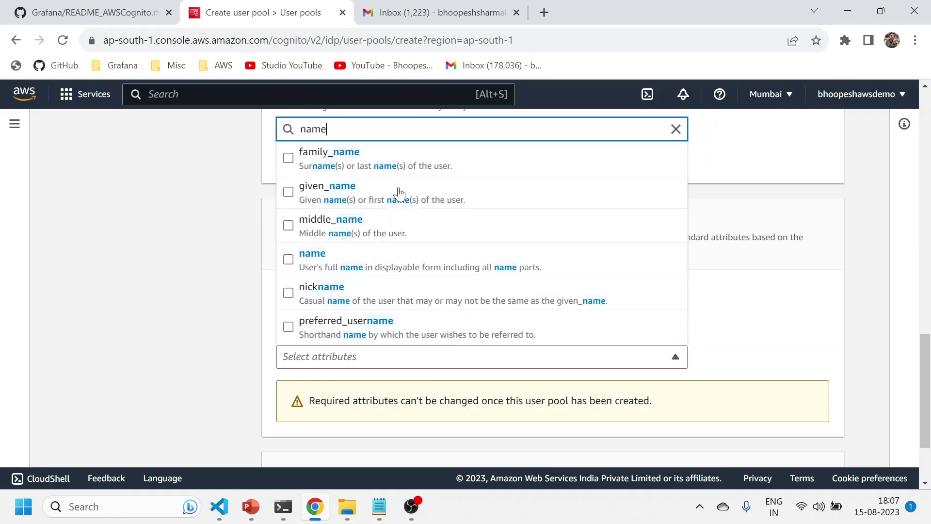
left_click(292, 260)
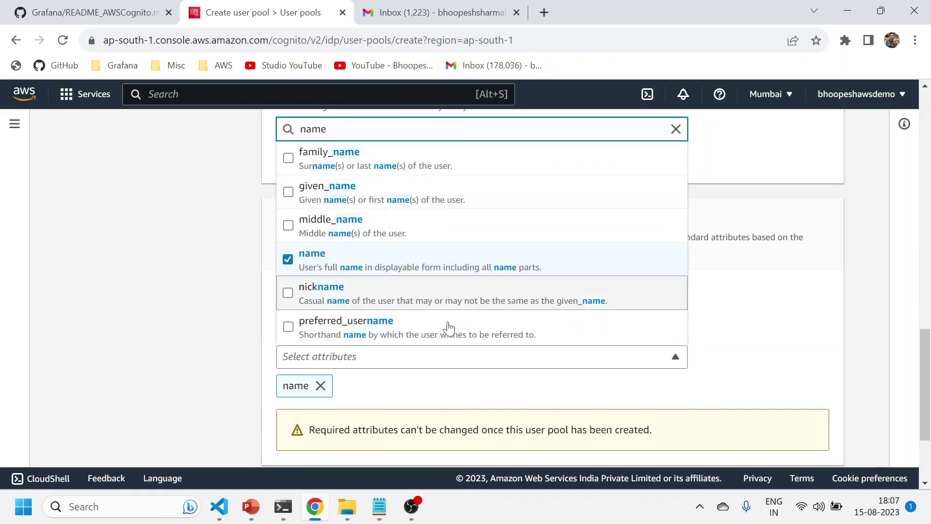
left_click(735, 367)
scroll(786, 397, "down", 3)
left_click(812, 442)
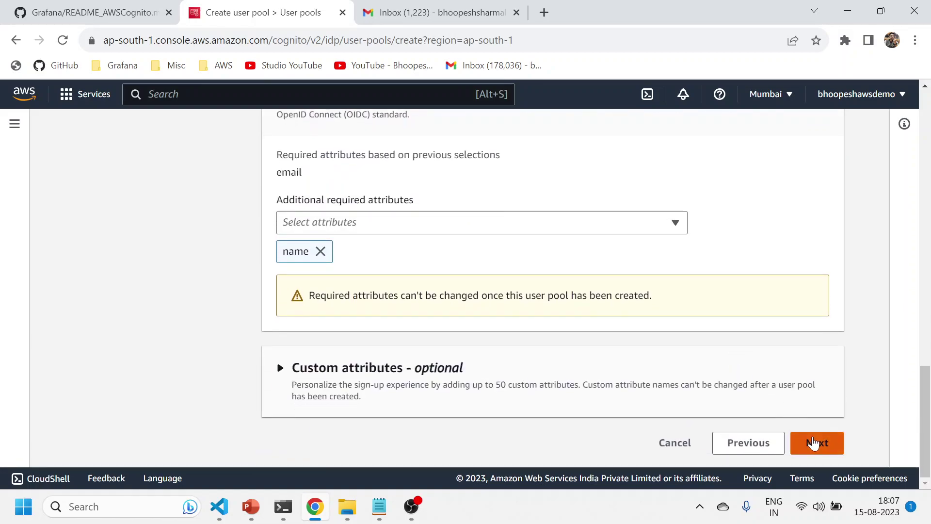
key("alt+Tab")
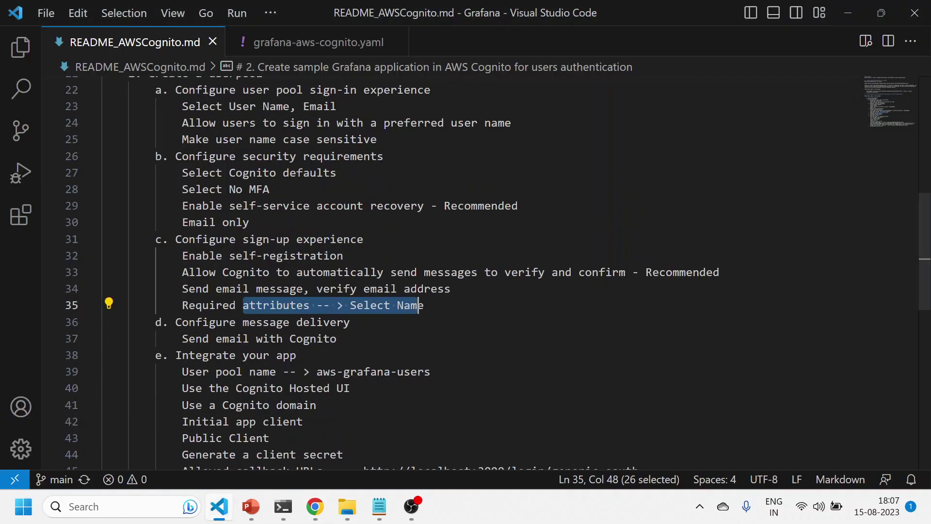
left_click_drag(177, 322, 344, 322)
key("alt+Tab")
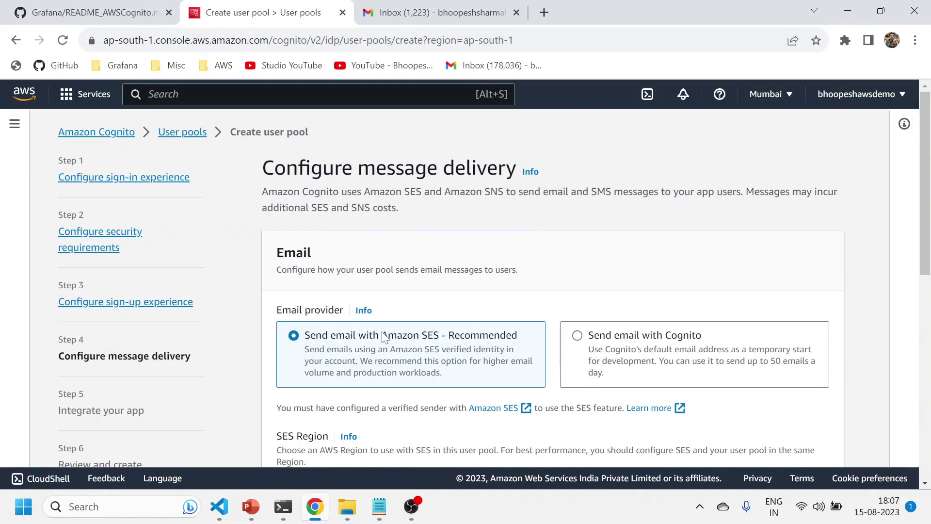
Choose 'Send email with Cognito' for message delivery and advance to the Integrate your app step
scroll(569, 305, "down", 2)
left_click(577, 273)
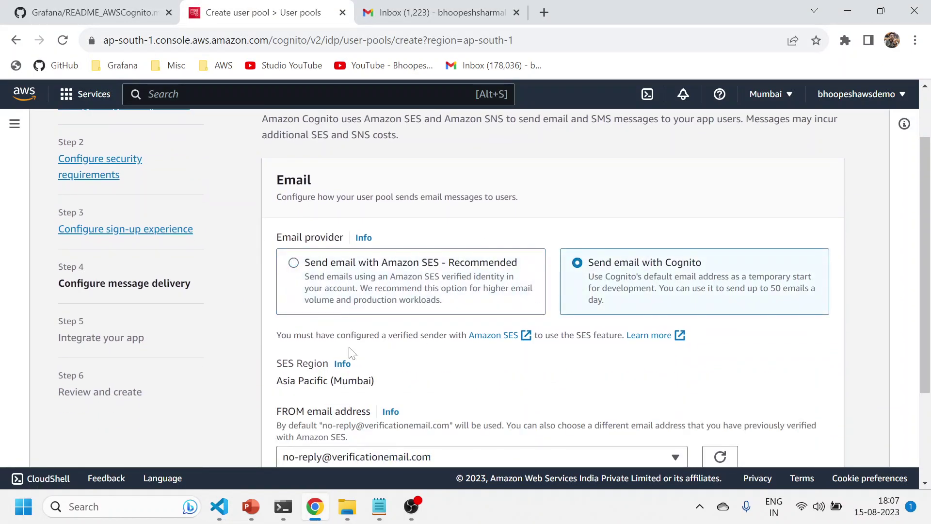
key("alt+Tab")
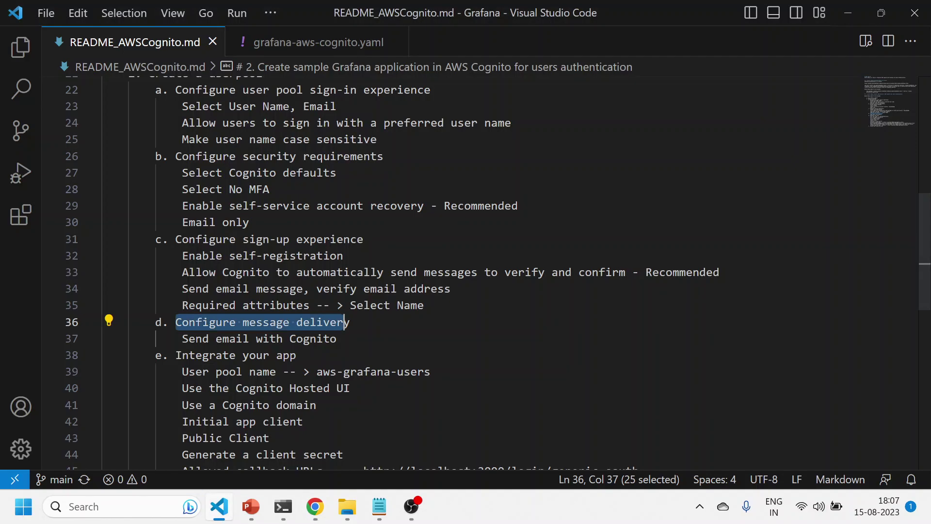
key("alt+Tab")
scroll(454, 375, "down", 1)
scroll(493, 369, "down", 2)
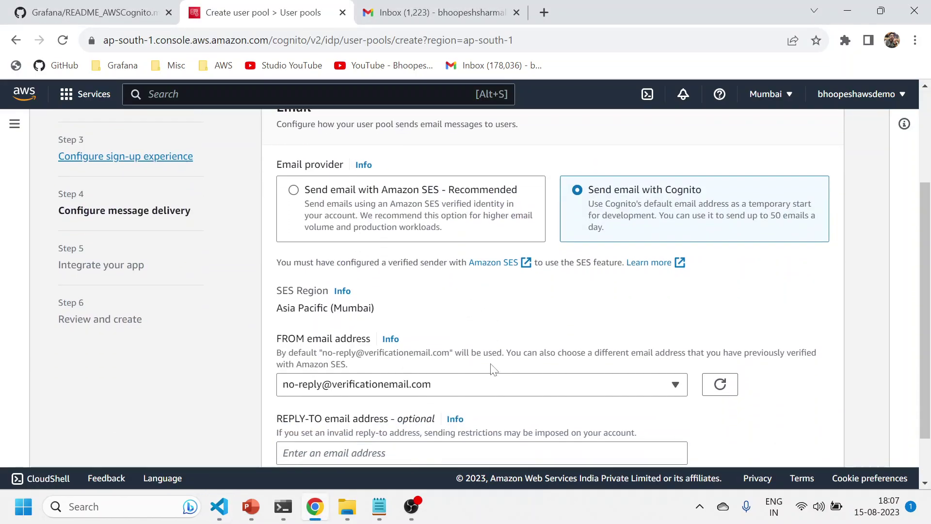
scroll(494, 369, "down", 2)
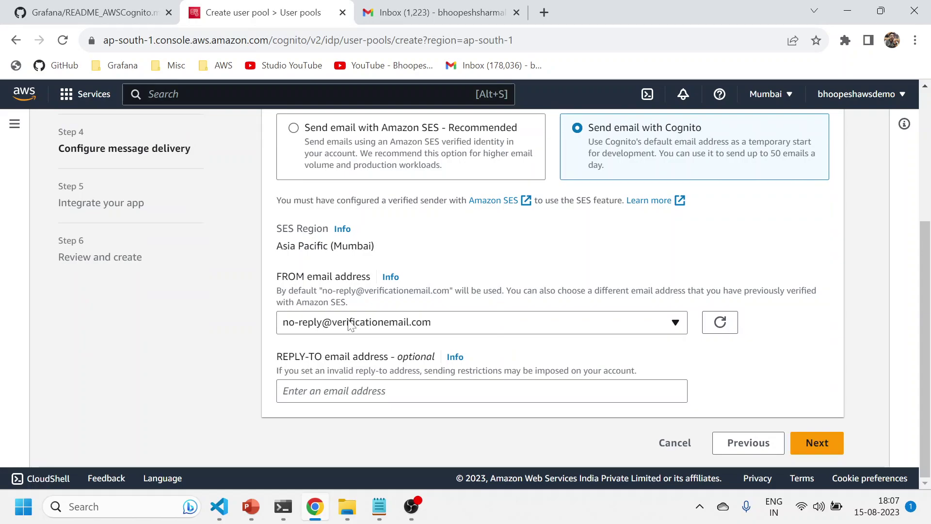
left_click(817, 442)
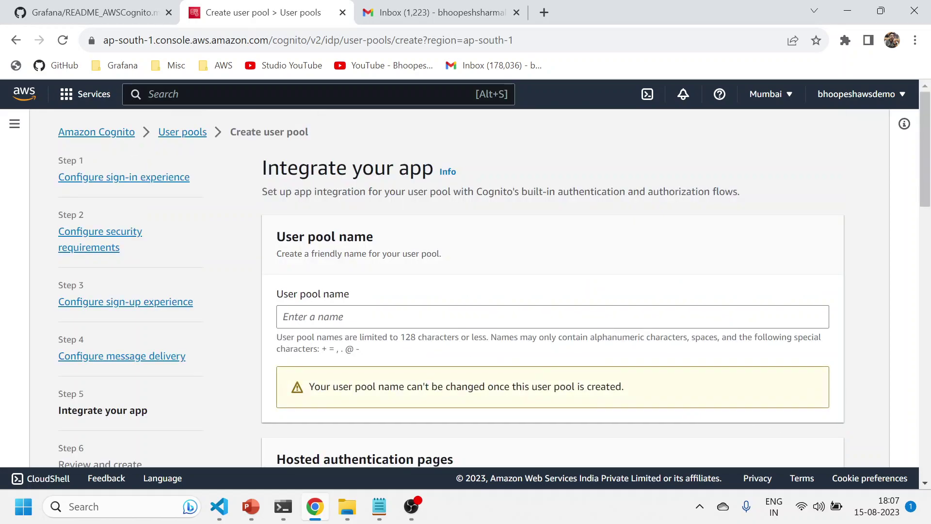
Name the user pool aws-grafana-users2, using the name copied from the README notes
key("alt+Tab")
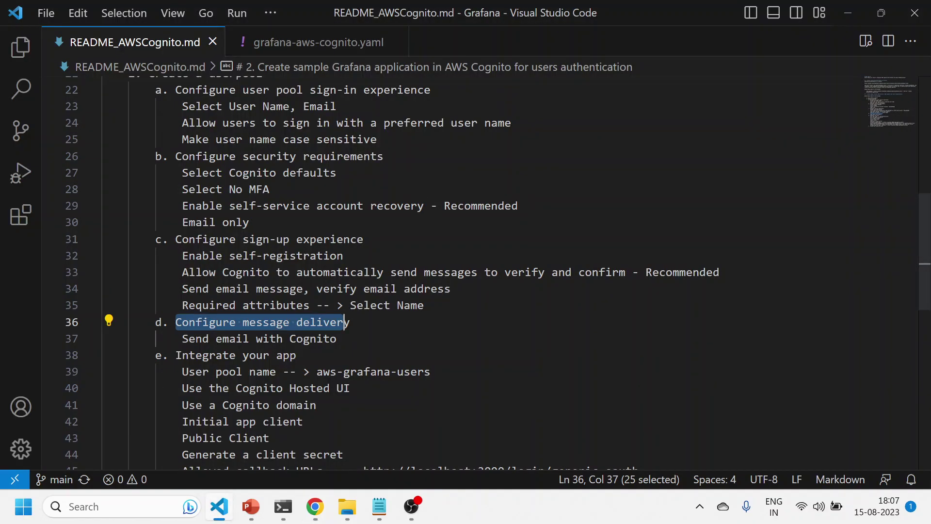
left_click_drag(317, 371, 431, 372)
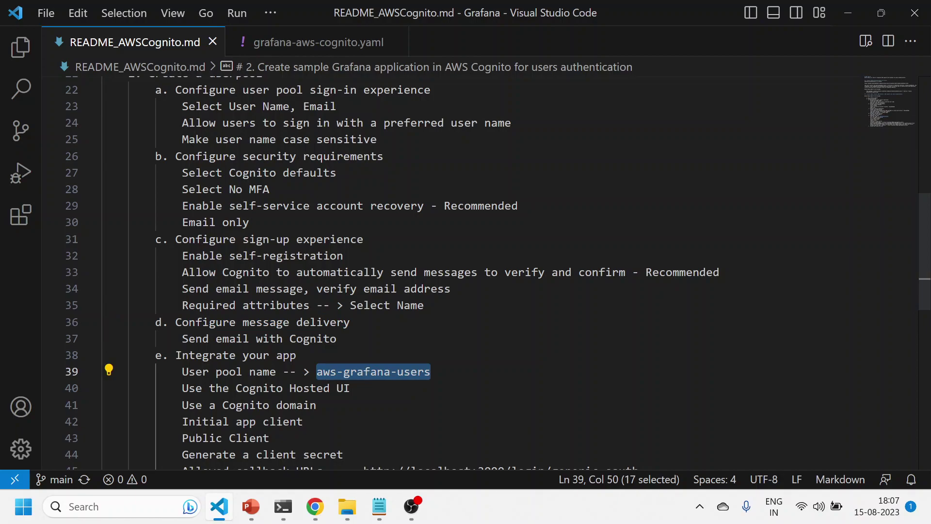
key("ctrl+c")
key("alt+Tab")
key("ctrl+v")
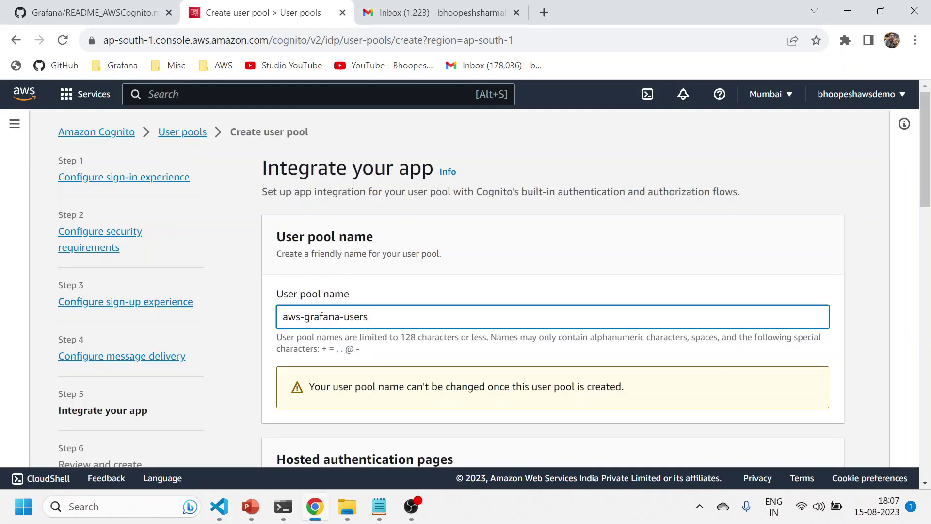
scroll(376, 345, "down", 5)
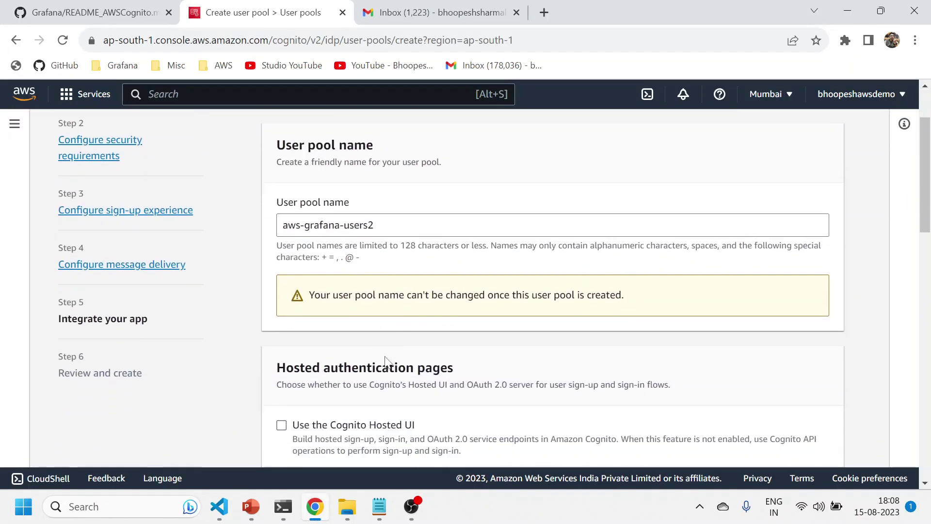
key("alt+Tab")
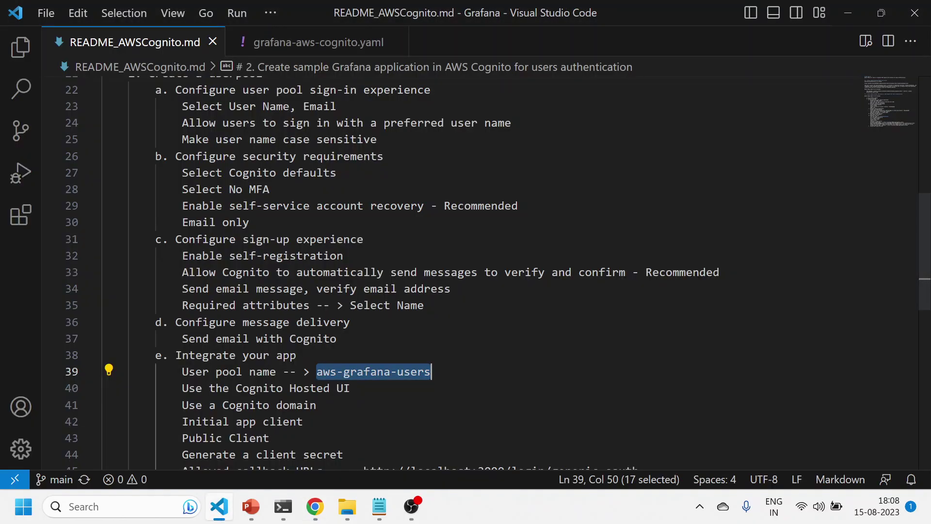
key("alt+Tab")
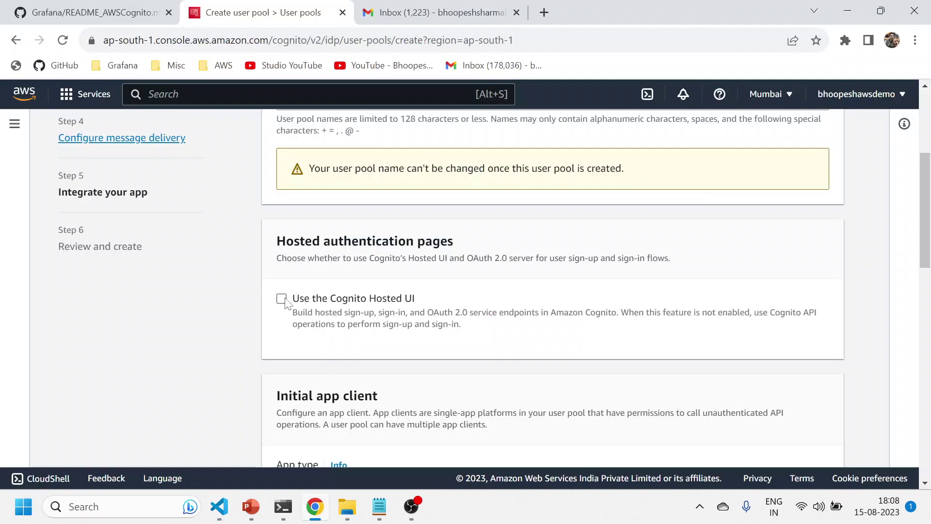
Enable the Cognito Hosted UI and enter the Cognito domain prefix aws-grafana23
left_click(282, 298)
scroll(359, 346, "down", 3)
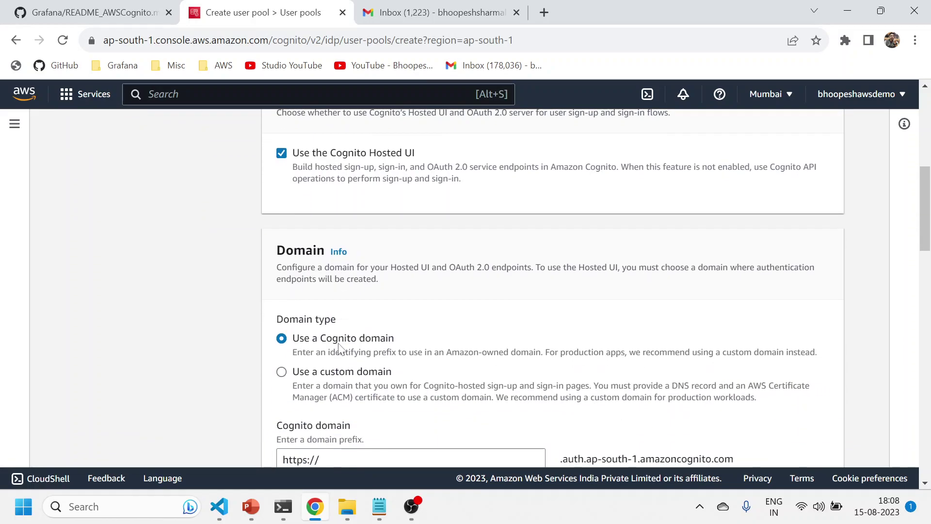
scroll(359, 347, "down", 2)
left_click(320, 387)
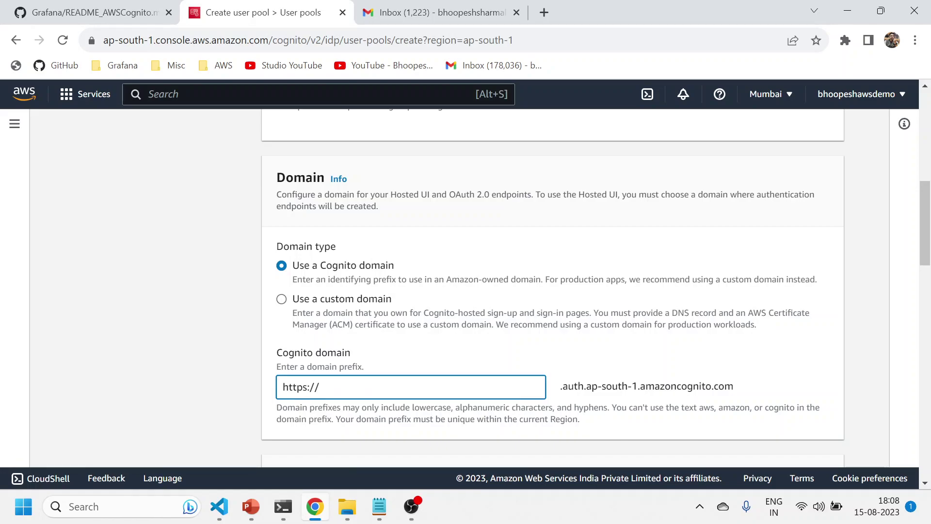
type("aws-grafana23")
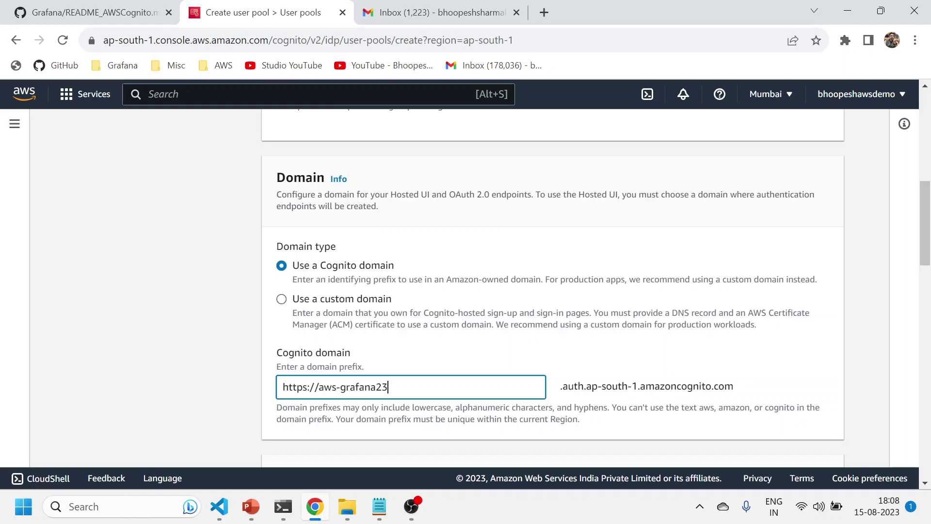
left_click(395, 371)
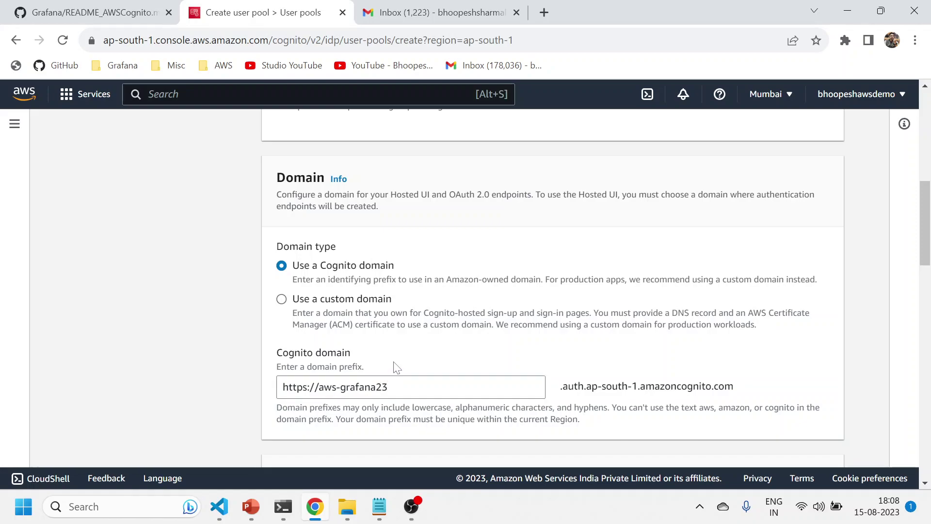
scroll(395, 371, "down", 2)
scroll(395, 456, "down", 4)
key("alt+Tab")
scroll(485, 291, "down", 1)
Name the app client grafana2 and have it generate a client secret
key("alt+Tab")
scroll(548, 291, "down", 4)
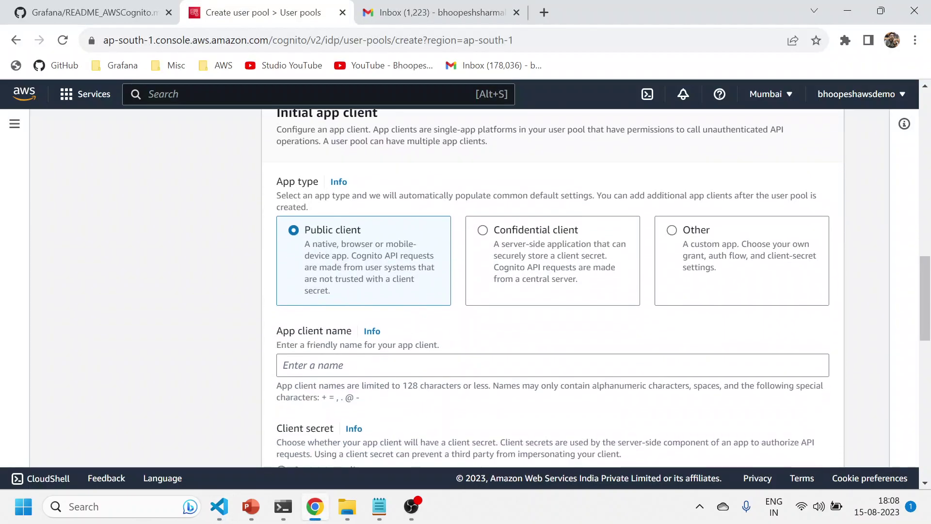
left_click(553, 293)
type("grafana2")
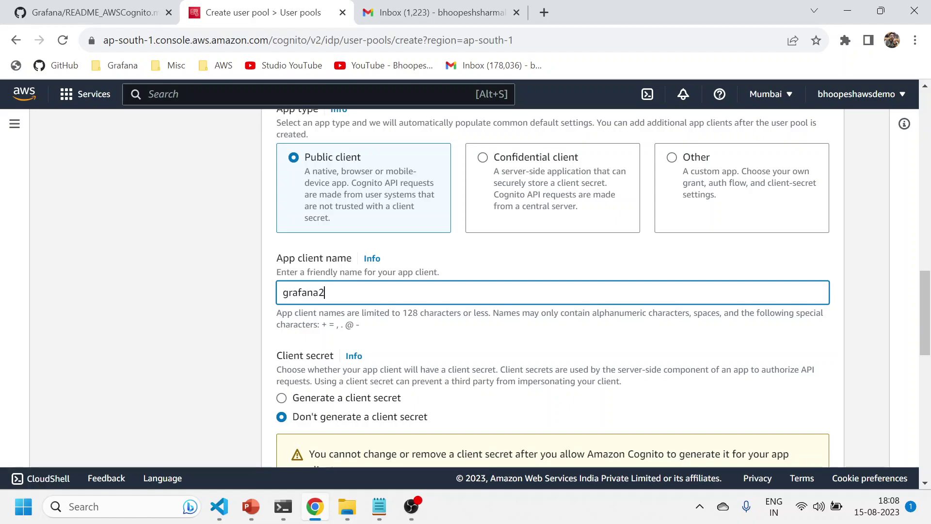
left_click(313, 398)
scroll(362, 405, "down", 1)
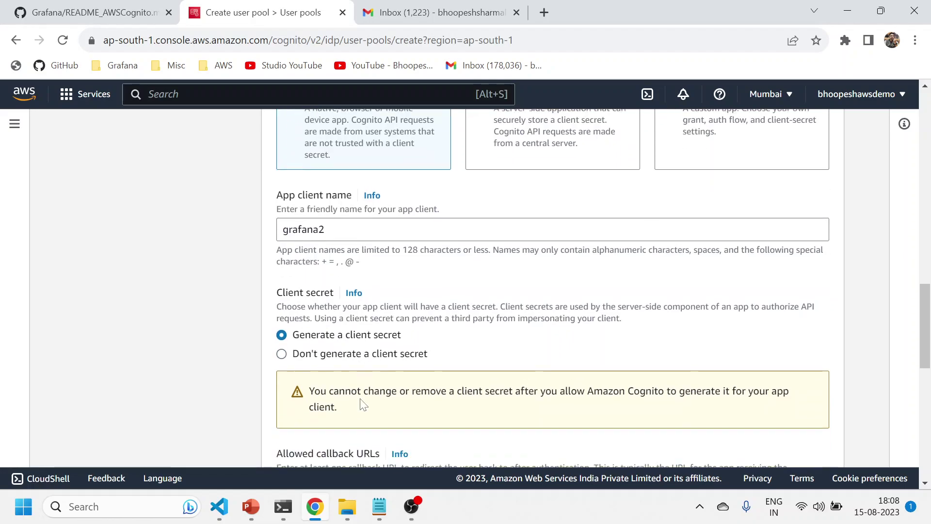
scroll(362, 405, "down", 1)
scroll(362, 405, "down", 1)
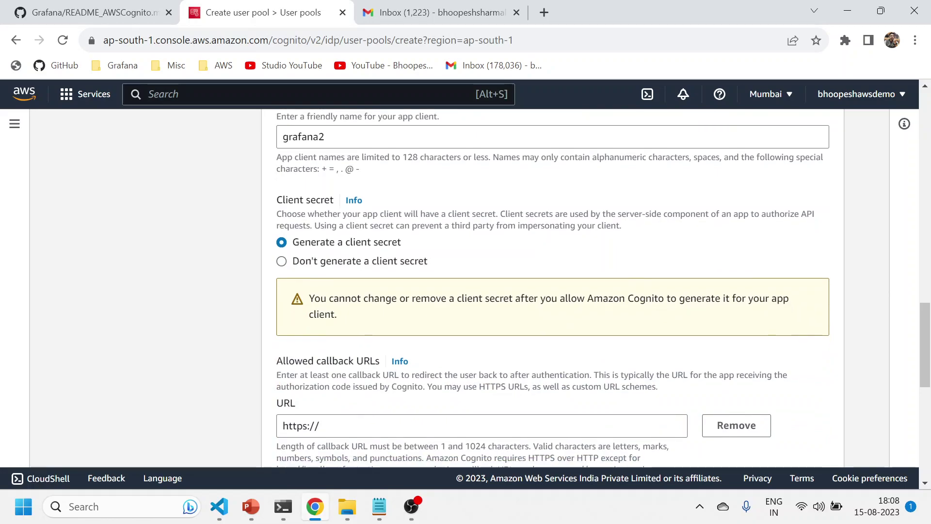
key("alt+Tab")
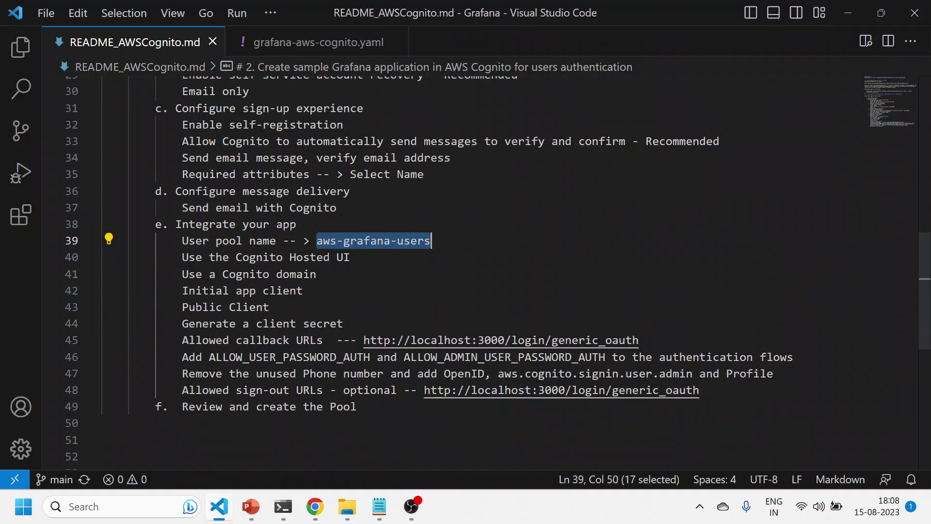
left_click_drag(639, 340, 363, 340)
key("alt+Tab")
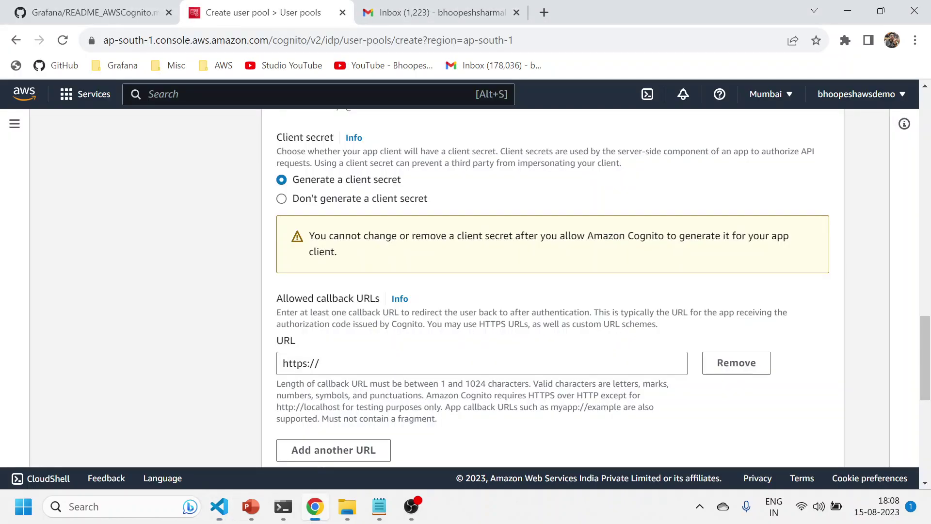
left_click_drag(320, 364, 288, 363)
key("ctrl+v")
scroll(458, 384, "down", 2)
key("alt+Tab")
left_click_drag(701, 390, 358, 406)
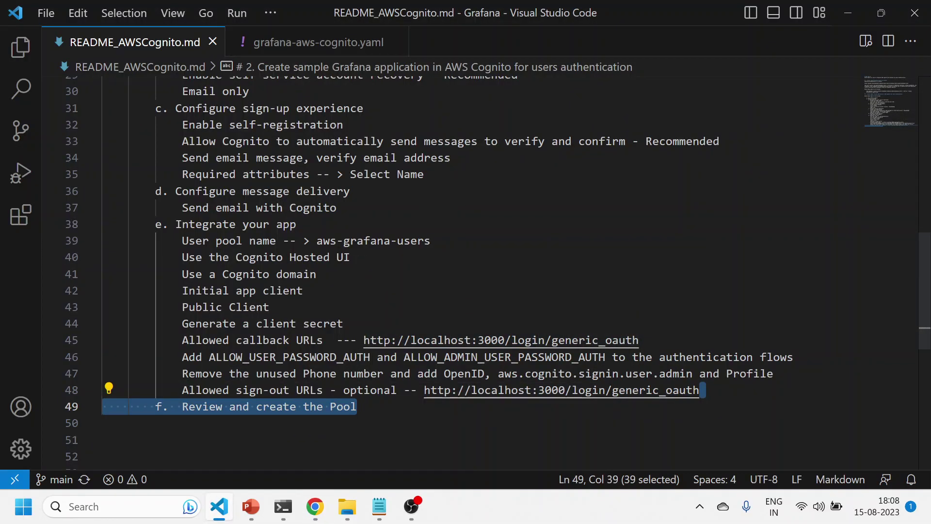
key("alt+Tab")
scroll(426, 401, "down", 3)
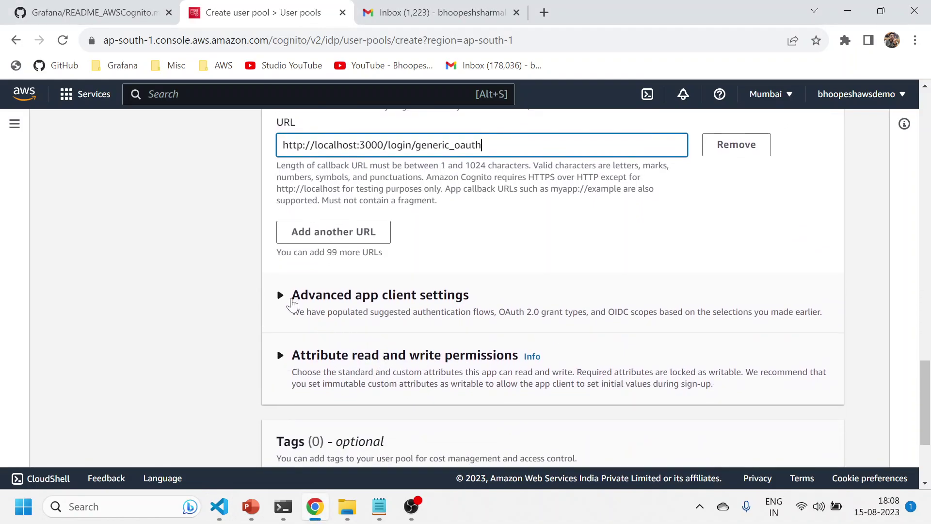
Replace ALLOW_USER_SRP_AUTH with the ALLOW_USER_PASSWORD_AUTH and ALLOW_ADMIN_USER_PASSWORD_AUTH flows
left_click(280, 296)
scroll(735, 295, "down", 3)
left_click(722, 281)
left_click(482, 257)
key("alt+Tab")
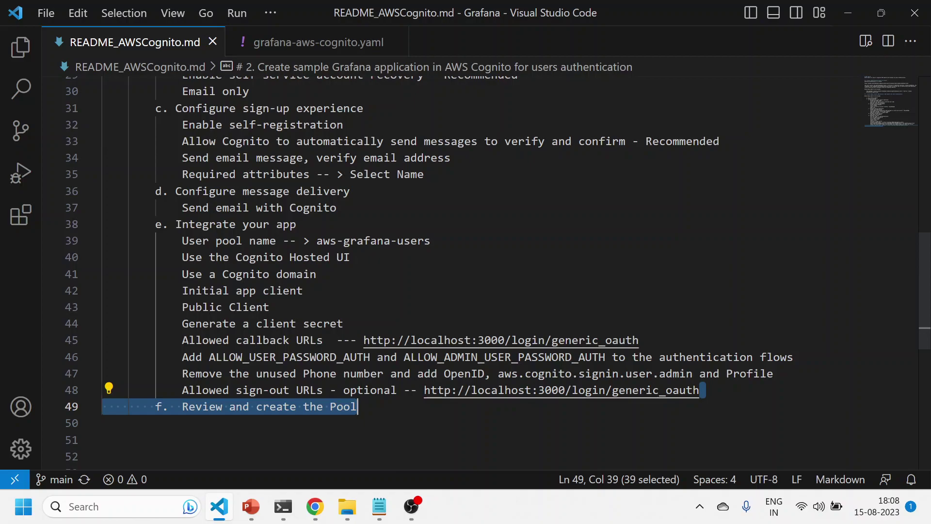
key("alt+Tab")
left_click(372, 257)
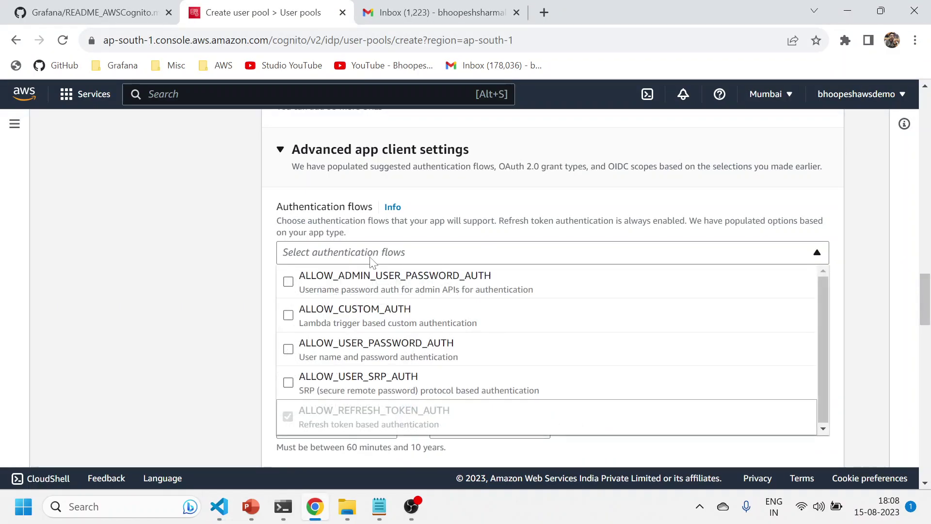
left_click(372, 351)
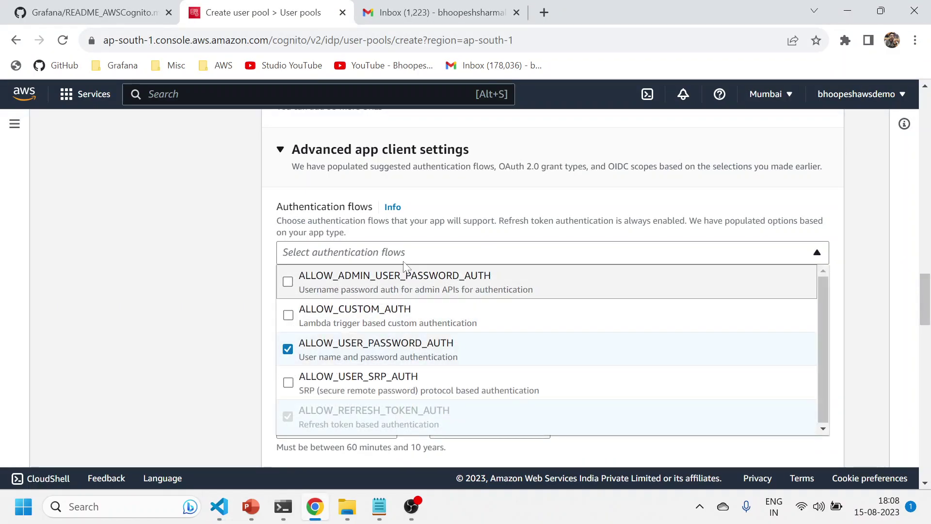
left_click(408, 291)
key("alt+Tab")
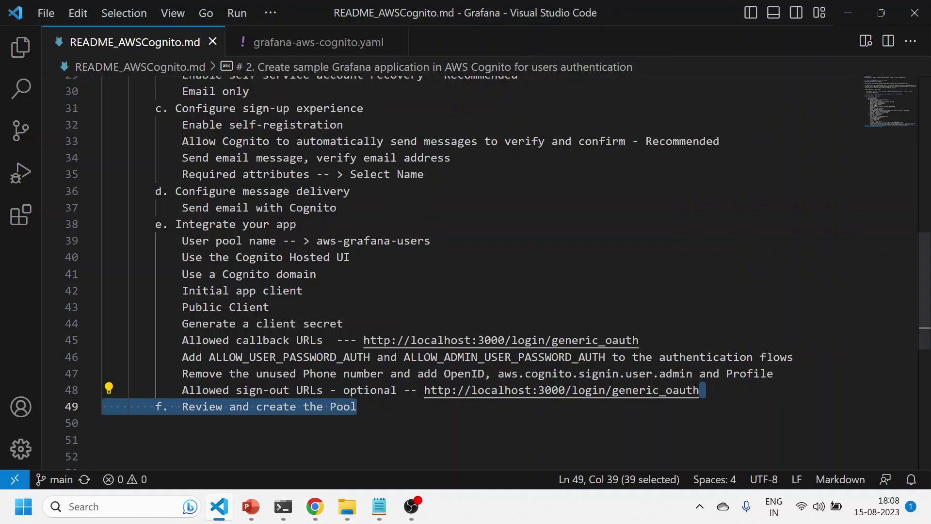
key("alt+Tab")
Set the OpenID Connect scopes to OpenID, Email, aws.cognito.signin.user.admin and Profile, removing Phone
scroll(507, 410, "down", 3)
scroll(548, 291, "down", 5)
key("alt+Tab")
scroll(480, 272, "down", 2)
key("alt+Tab")
scroll(456, 414, "down", 5)
scroll(456, 412, "down", 5)
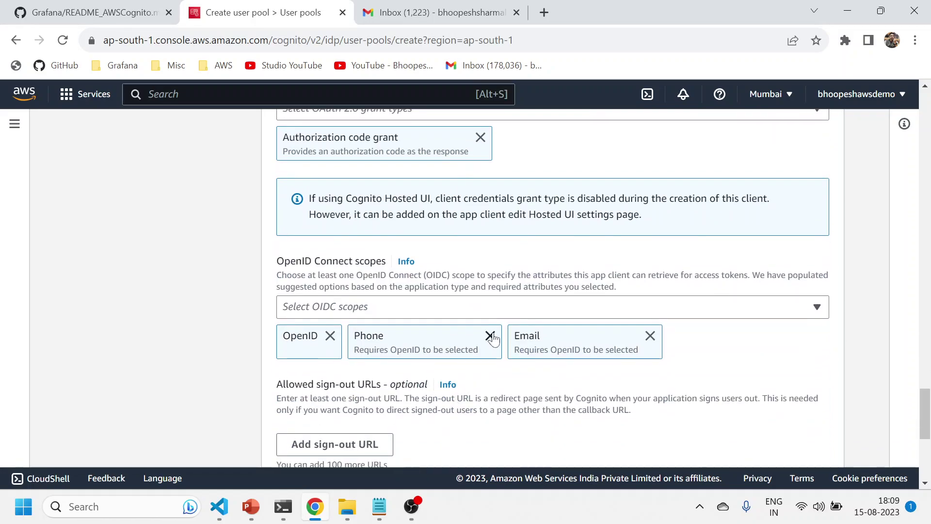
left_click(490, 335)
left_click(446, 312)
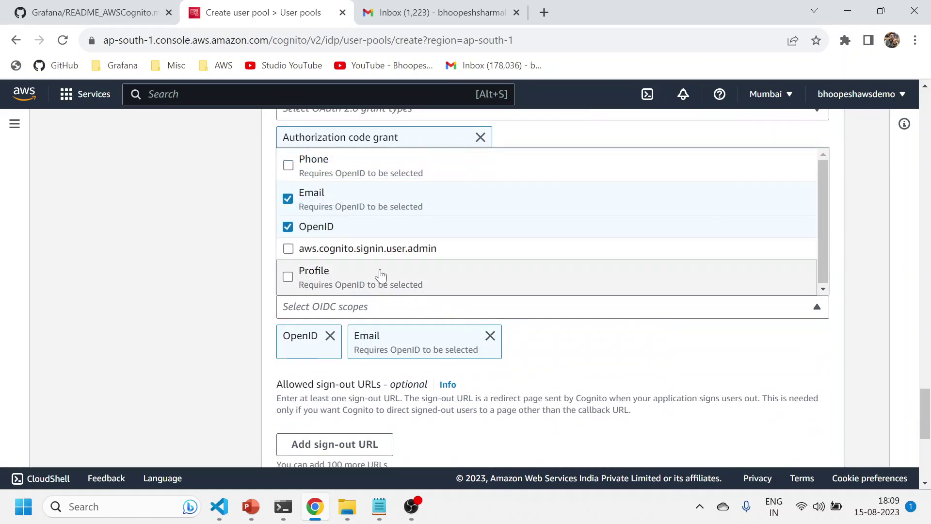
left_click(364, 250)
left_click(343, 285)
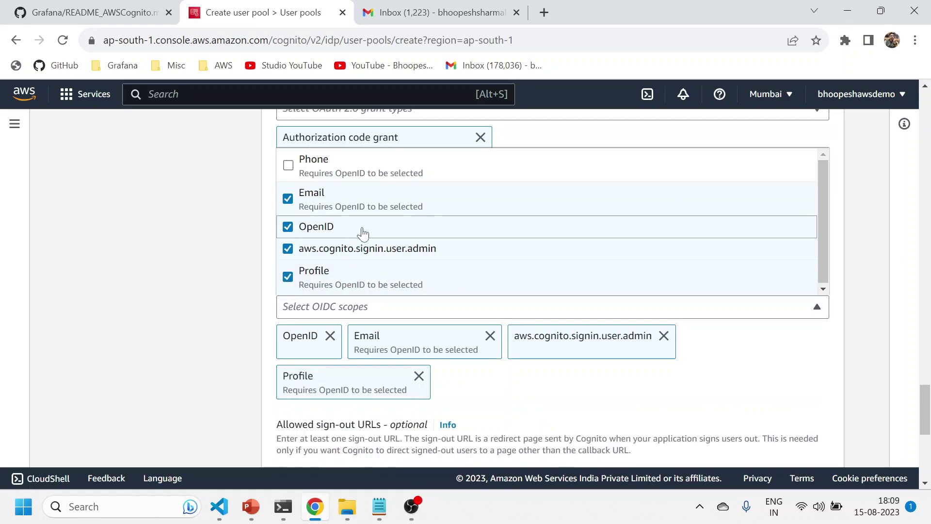
left_click(594, 395)
key("alt+Tab")
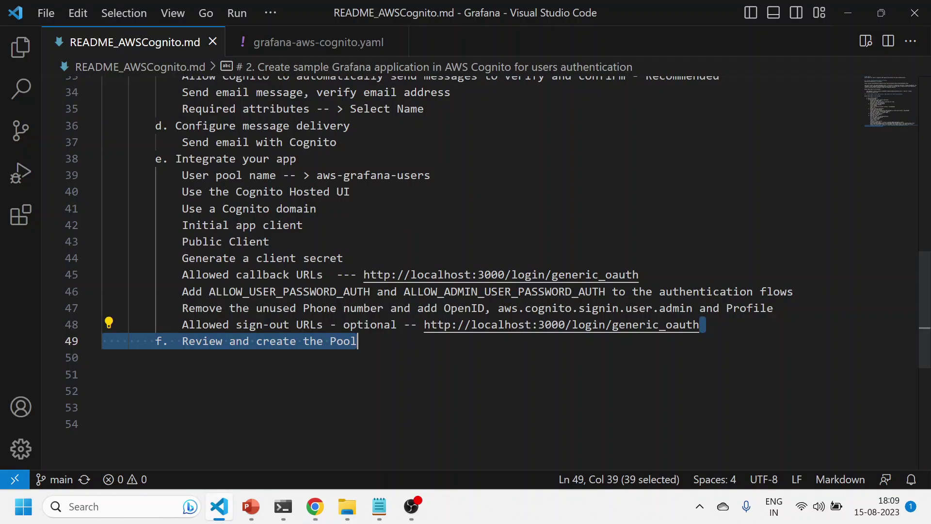
key("alt+Tab")
scroll(431, 392, "down", 7)
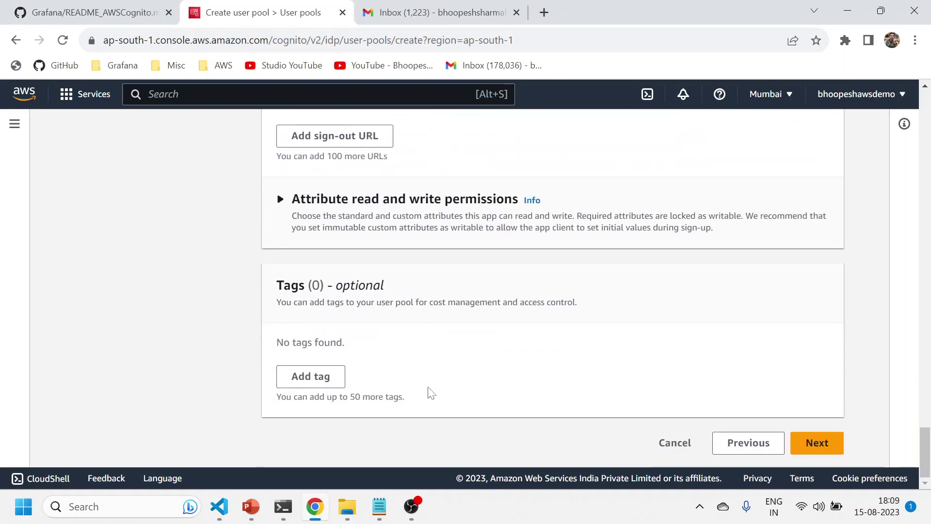
Replace the rejected domain prefix with test-grafana123 and proceed to Review and create
left_click(801, 442)
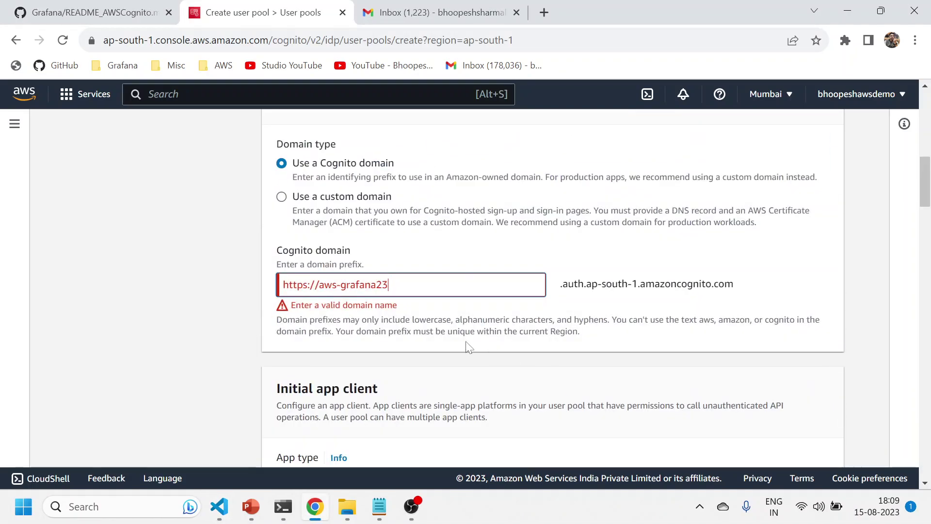
key("BackSpace")
key("BackSpace")
key("BackSpace")
key("BackSpace")
key("BackSpace")
key("BackSpace")
key("BackSpace")
key("BackSpace")
key("BackSpace")
key("BackSpace")
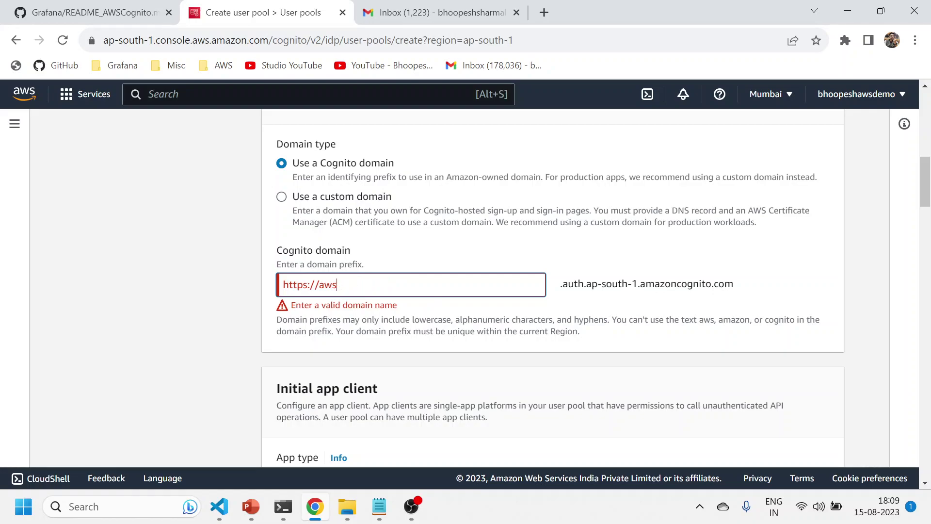
key("BackSpace")
key("BackSpace")
key("BackSpace")
type("test-grafana123")
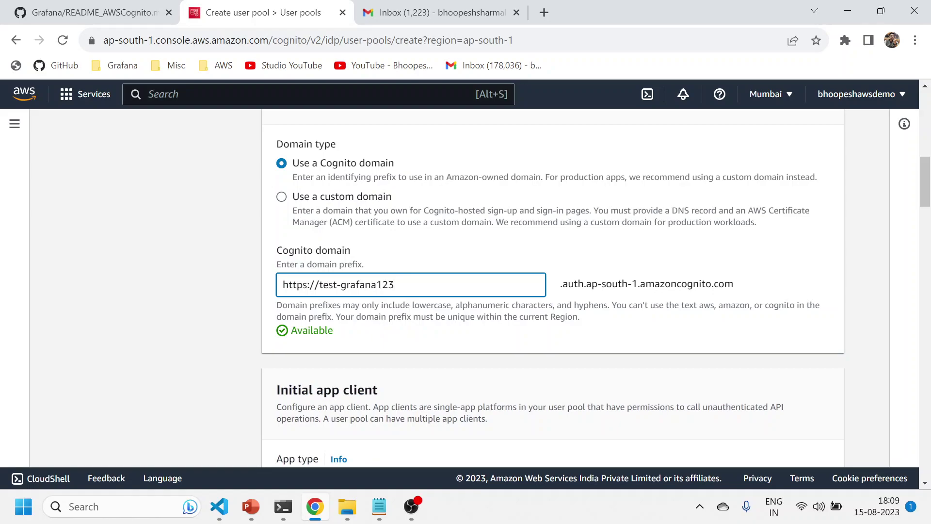
scroll(713, 376, "down", 20)
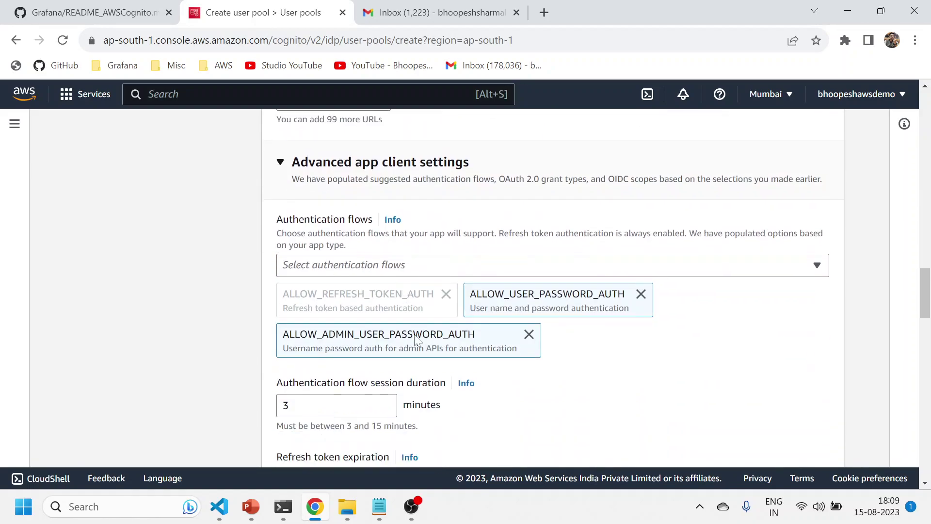
scroll(778, 423, "down", 1)
left_click(811, 443)
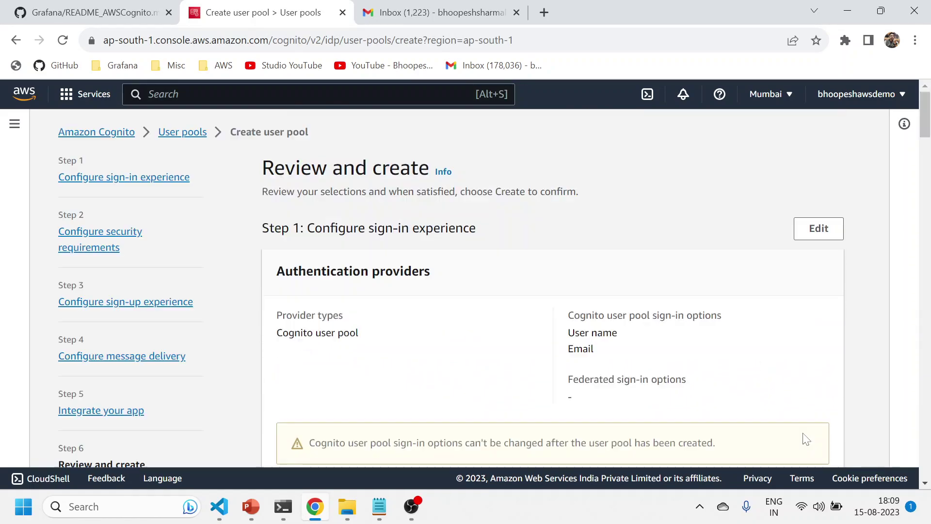
Look over the review page, then cancel the new user pool instead of creating it
scroll(393, 364, "down", 4)
key("alt+Tab")
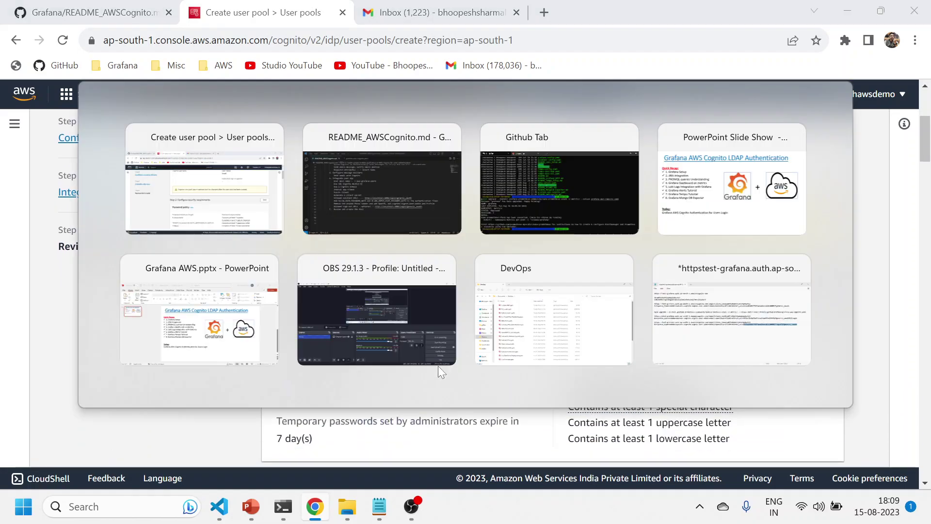
key("alt+Tab")
scroll(639, 402, "down", 15)
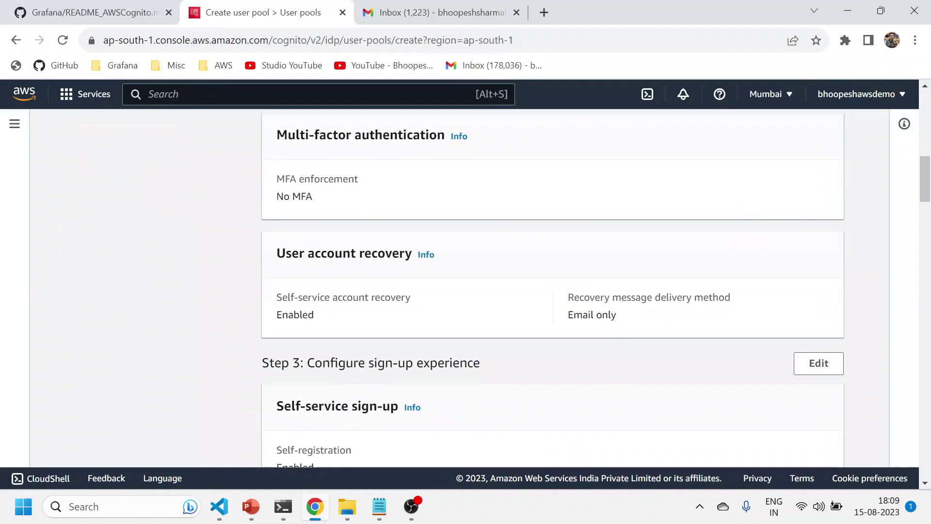
scroll(638, 402, "down", 20)
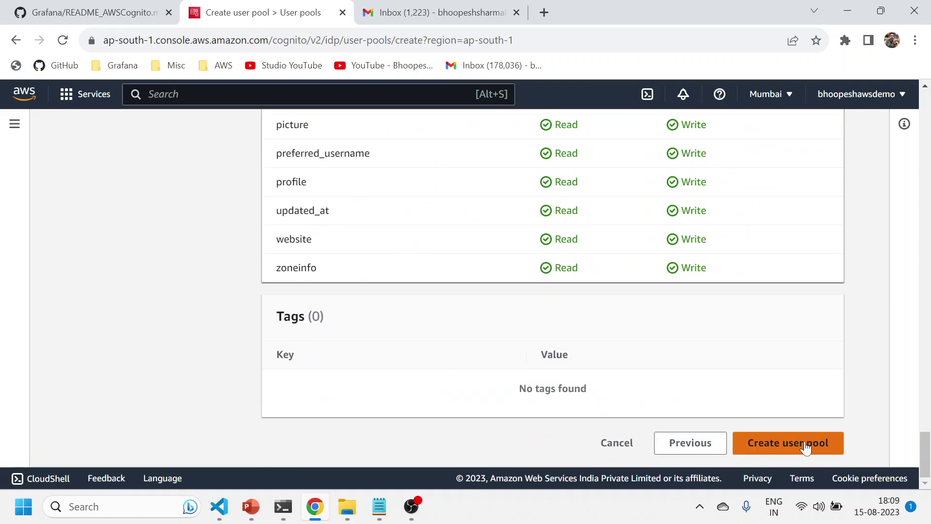
left_click(616, 446)
Discard the unfinished pool and view aws-grafana-users' Sign-in experience settings
left_click(641, 351)
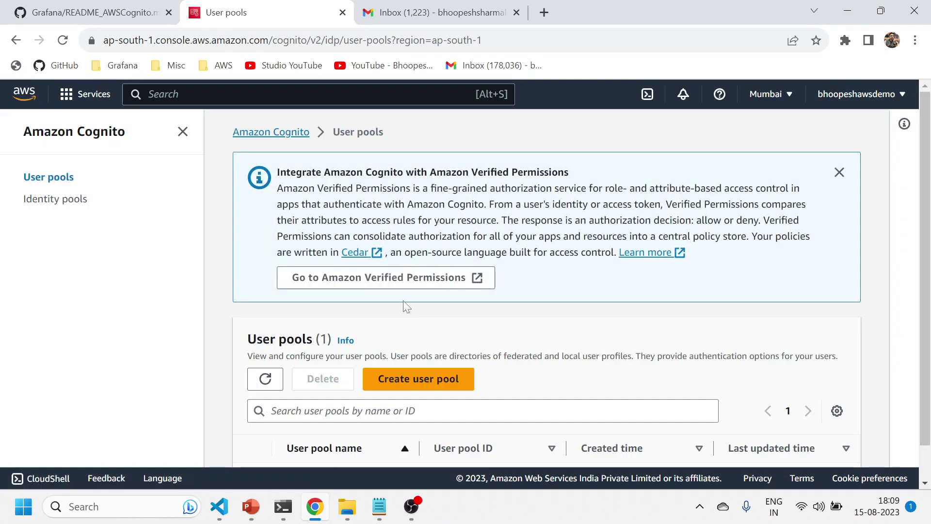
scroll(408, 369, "down", 1)
left_click(340, 440)
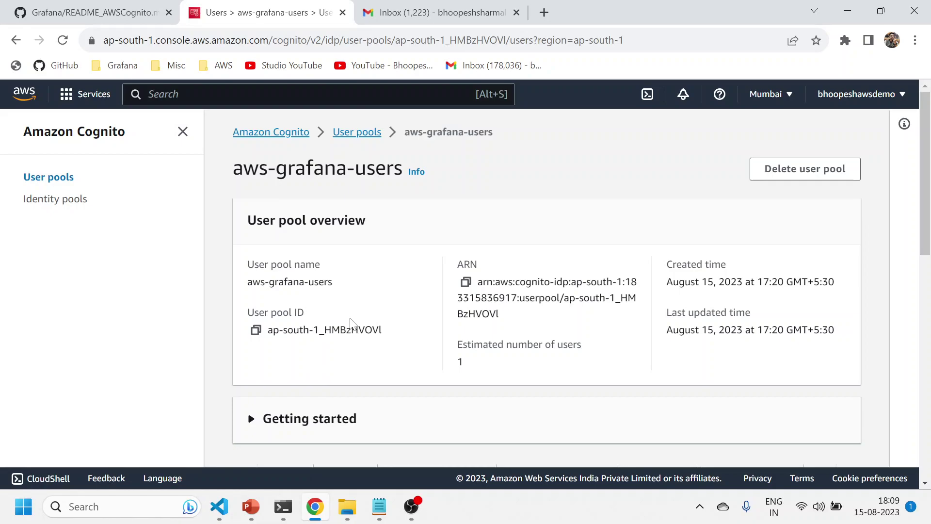
scroll(350, 323, "down", 5)
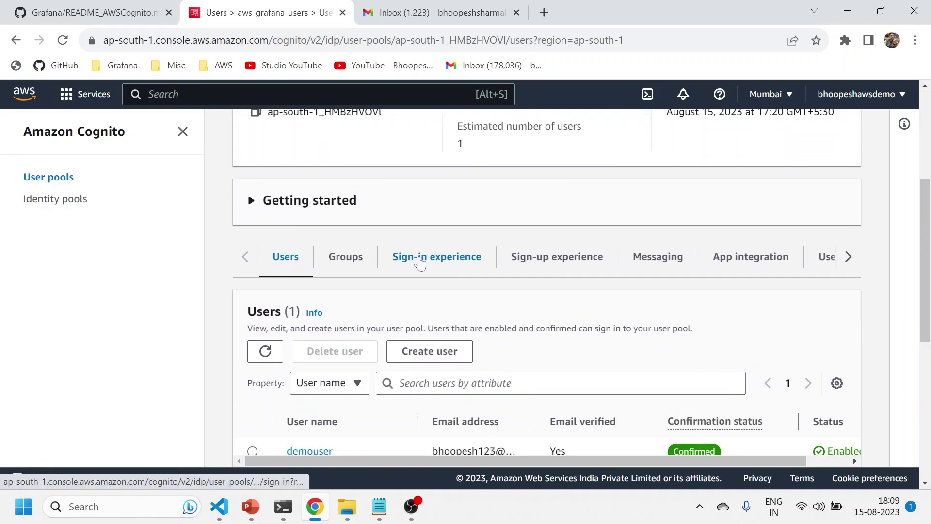
left_click(420, 263)
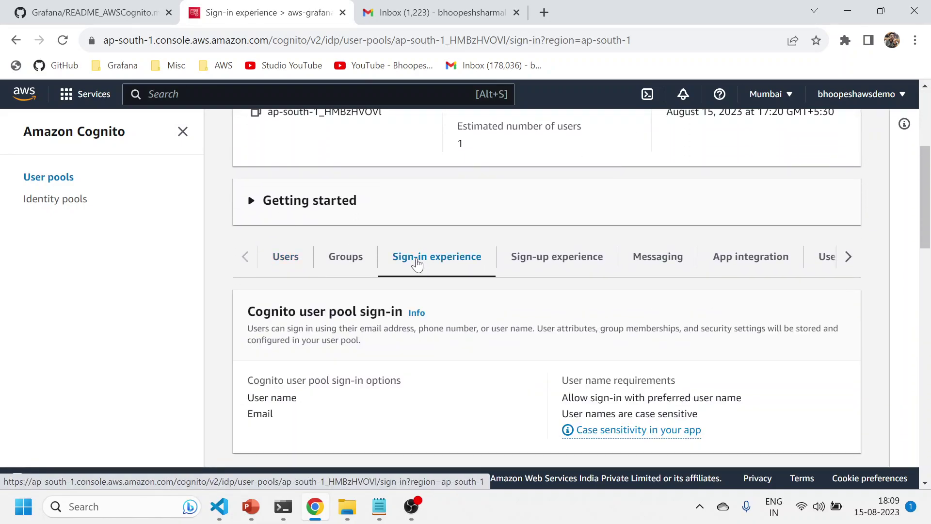
scroll(450, 312, "down", 2)
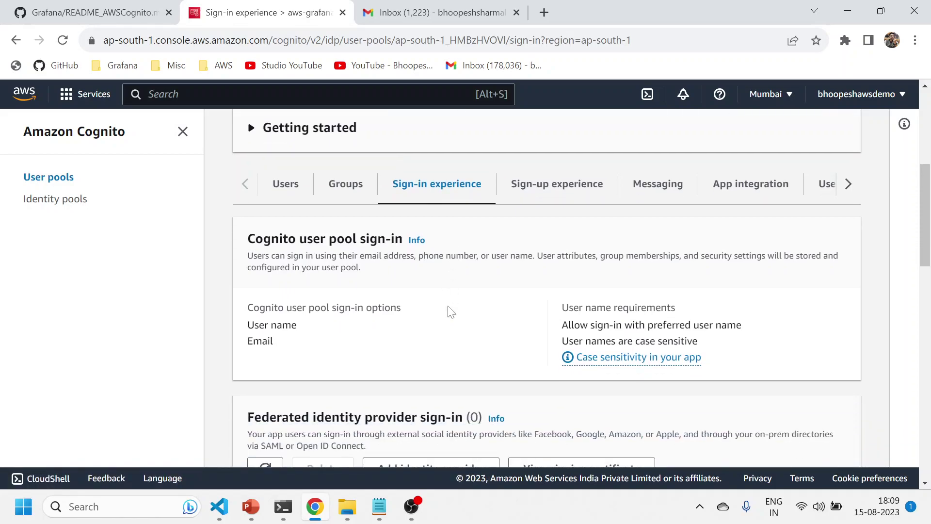
scroll(450, 312, "down", 2)
scroll(445, 305, "down", 4)
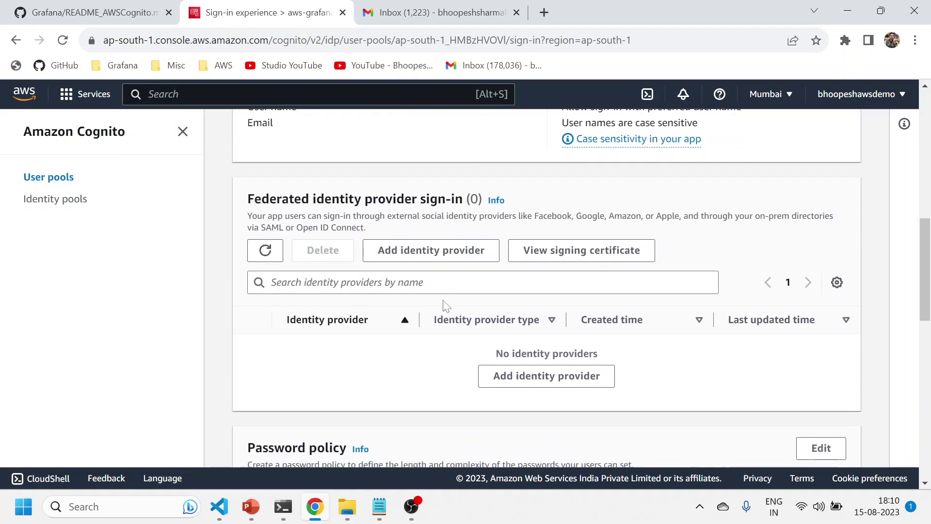
scroll(446, 306, "up", 6)
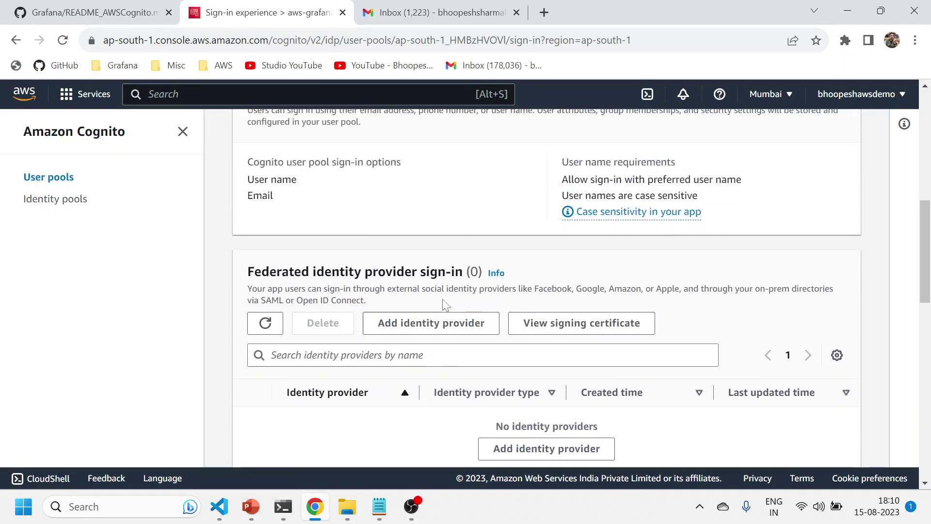
Review the Sign-up experience tab, then return to the Sign-in experience settings
left_click(528, 189)
scroll(468, 324, "down", 8)
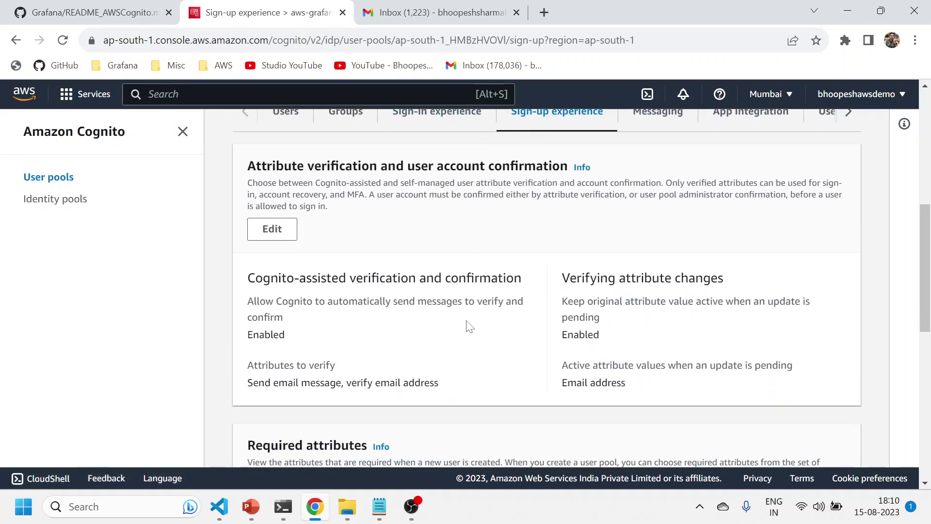
scroll(468, 322, "down", 4)
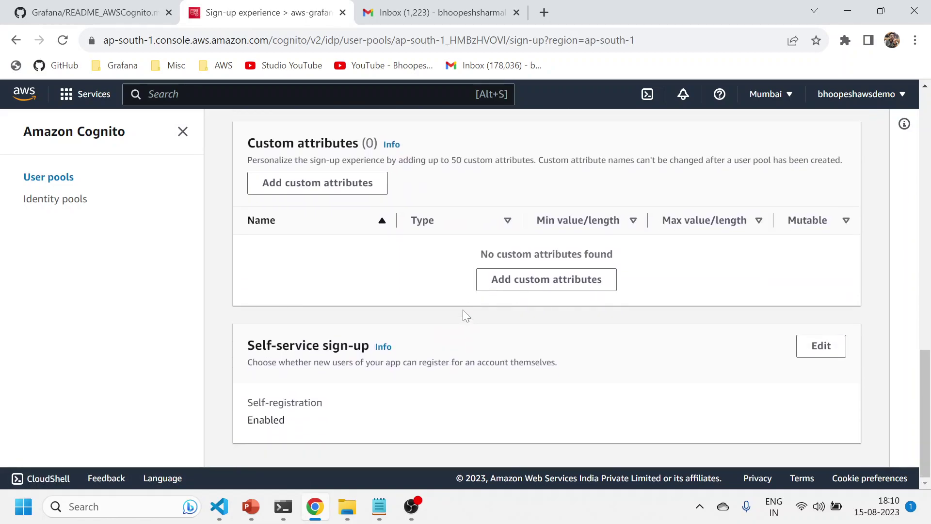
scroll(461, 312, "up", 8)
scroll(468, 235, "up", 4)
left_click(466, 229)
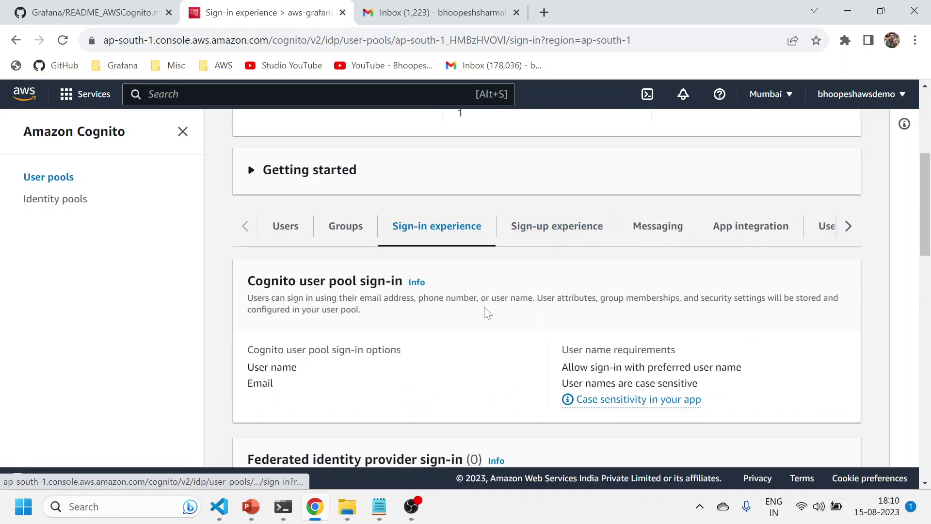
scroll(484, 312, "down", 10)
scroll(486, 318, "down", 5)
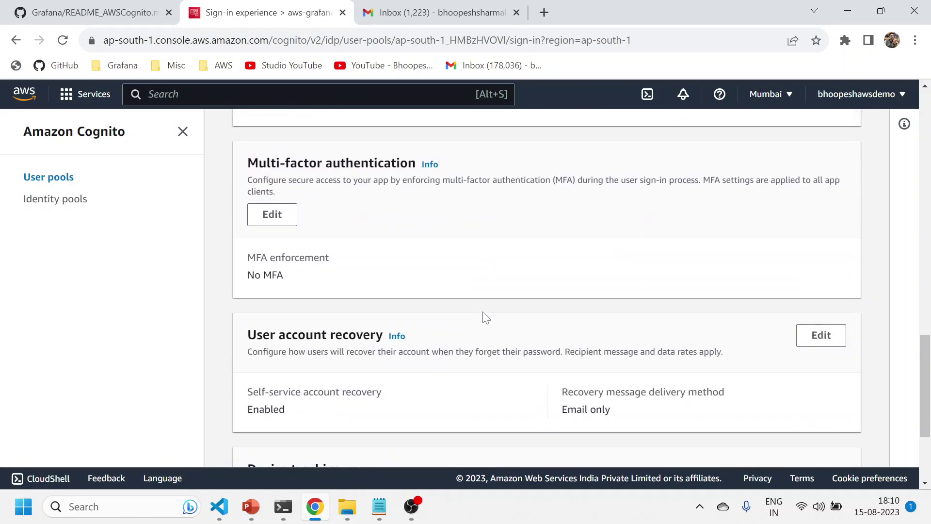
scroll(484, 315, "down", 3)
scroll(482, 315, "up", 10)
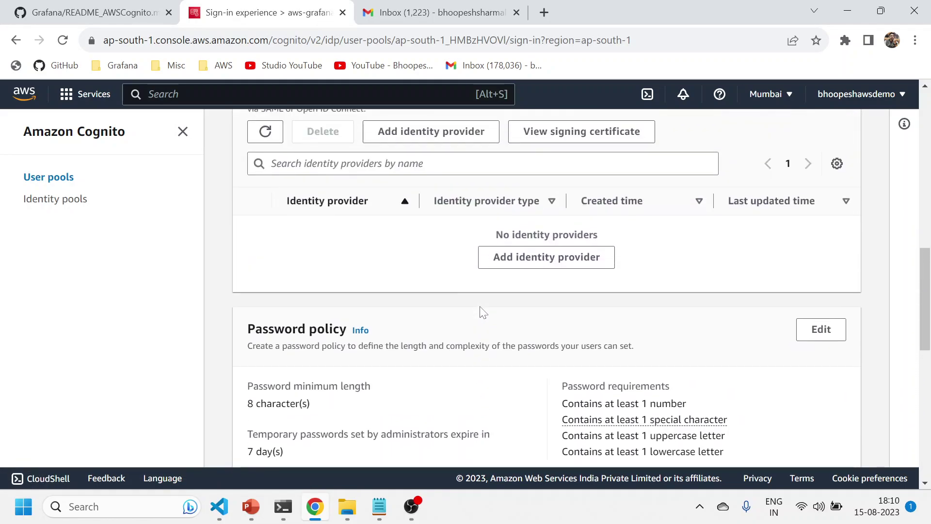
scroll(547, 287, "up", 3)
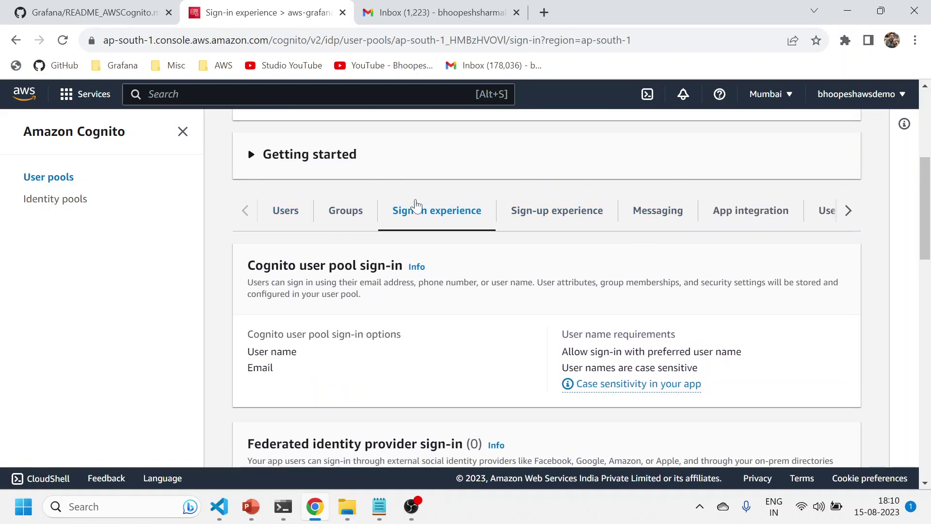
Copy the pool's Cognito domain URL from the App integration tab
left_click(728, 214)
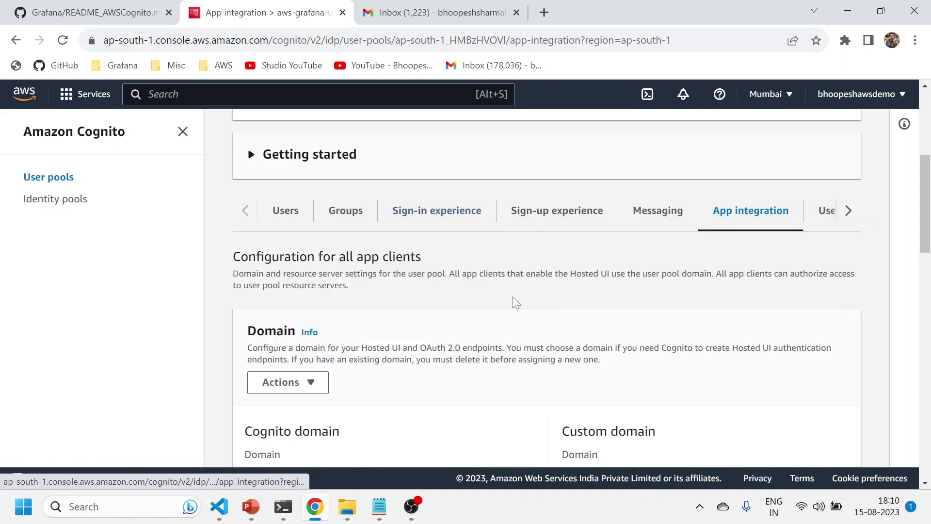
scroll(422, 318, "down", 2)
scroll(423, 318, "down", 3)
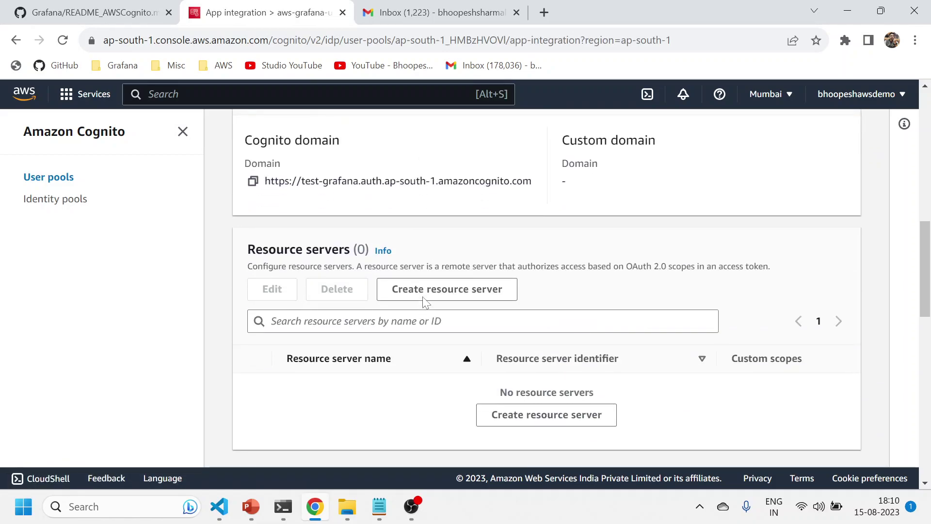
scroll(747, 203, "up", 5)
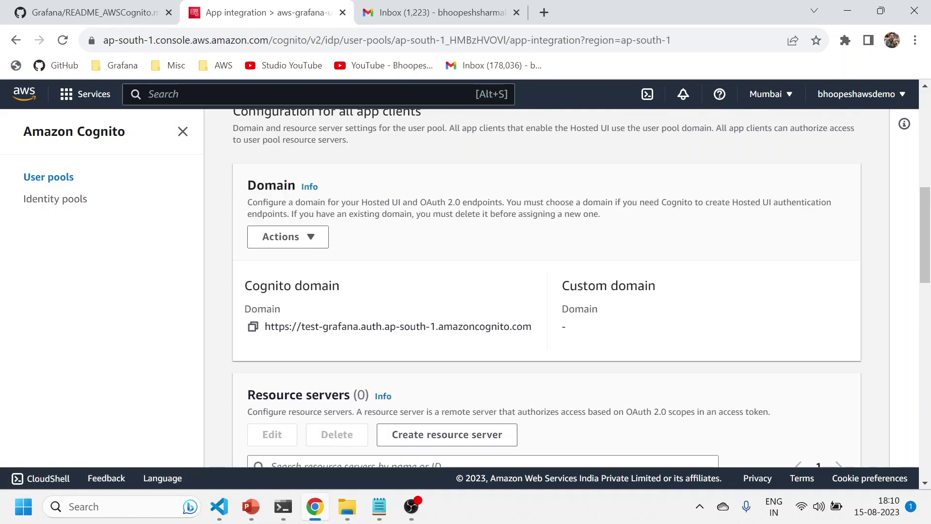
scroll(313, 338, "down", 2)
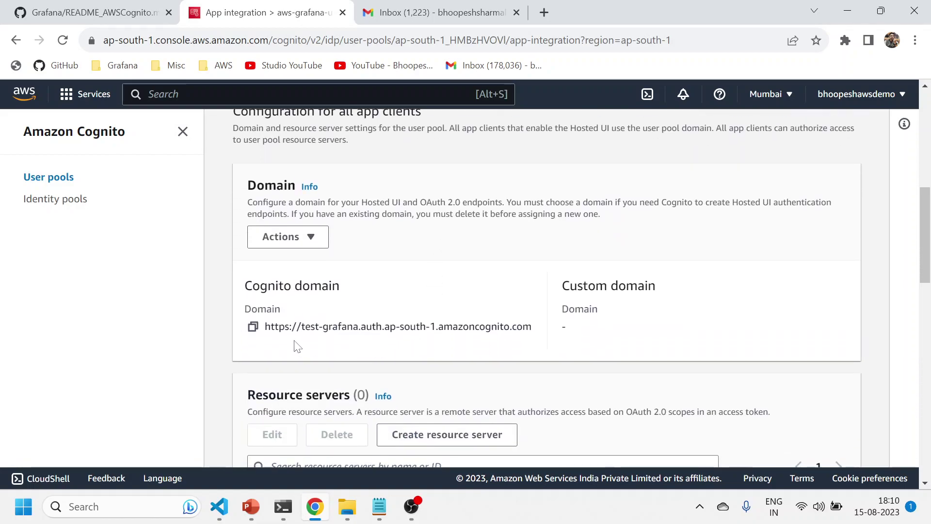
left_click(254, 327)
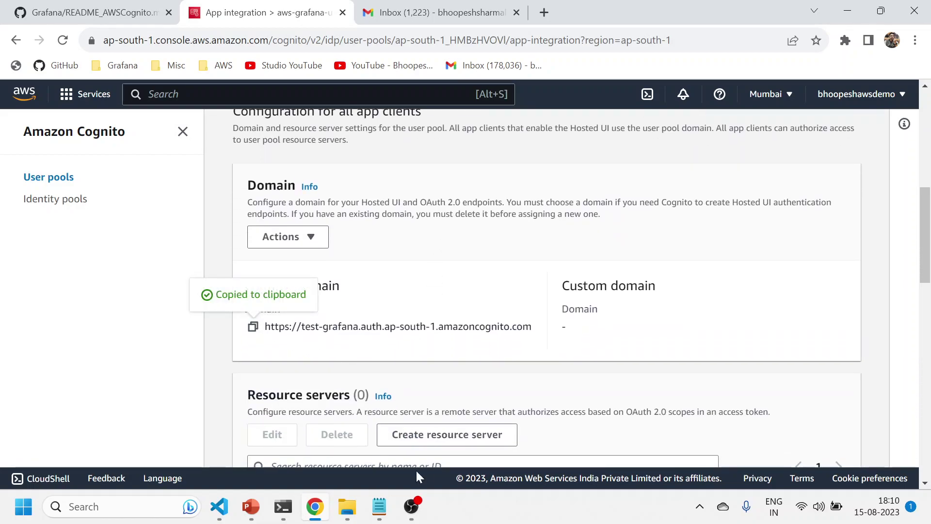
Paste the Cognito domain URL into Notepad below a ############## divider
left_click(380, 506)
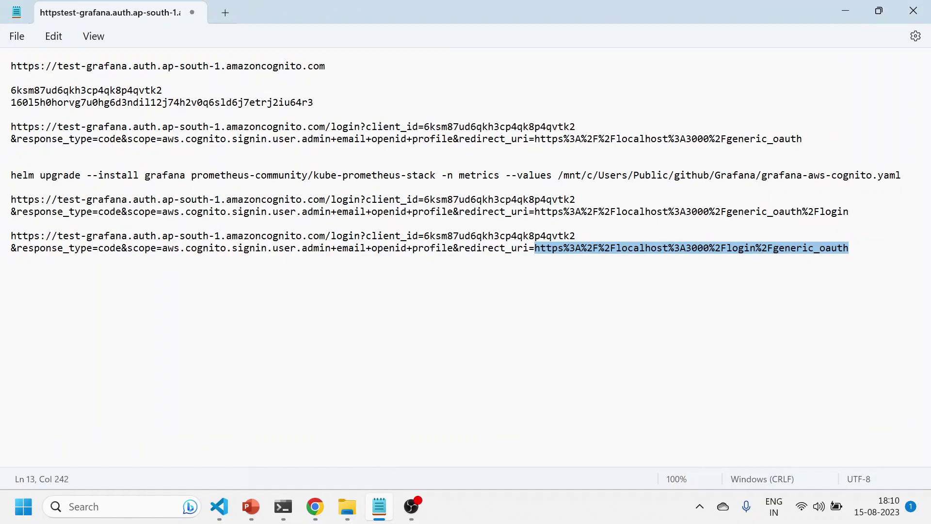
key("End")
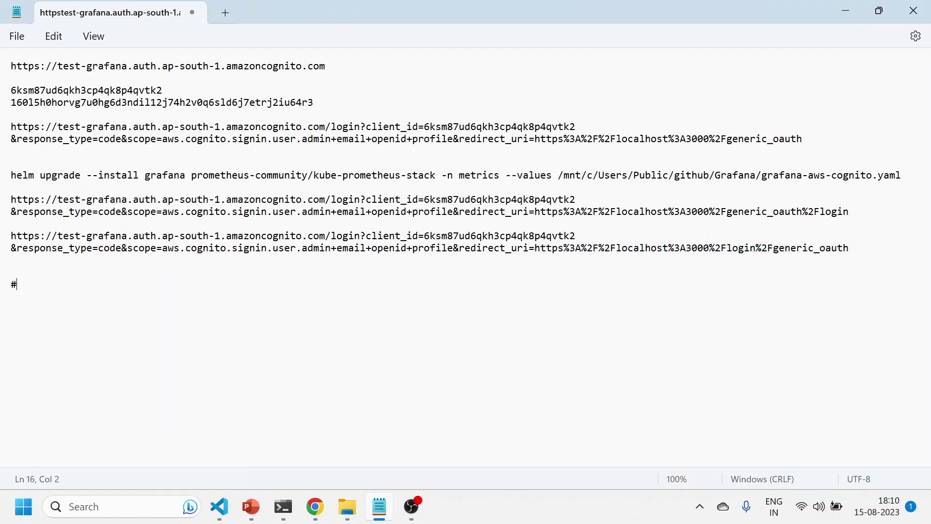
type("##############")
key("ctrl+v")
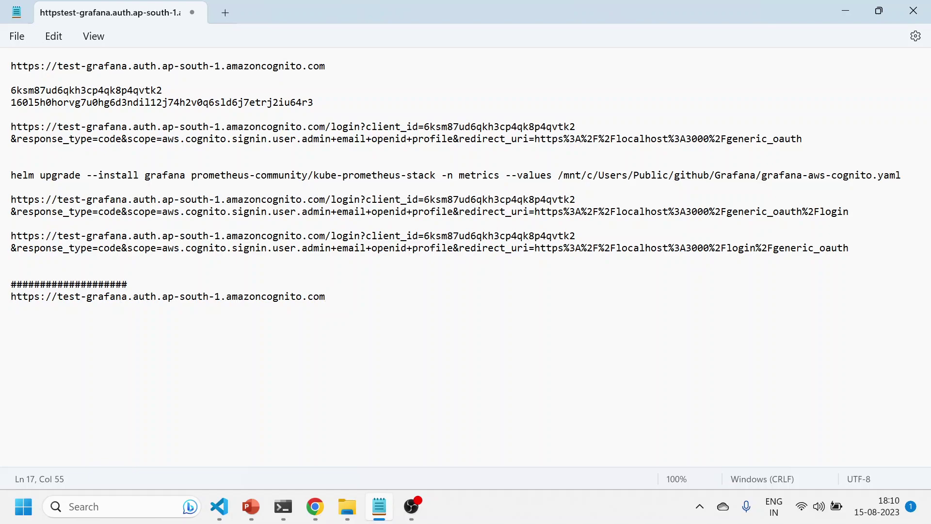
key("alt+Tab")
scroll(442, 362, "down", 5)
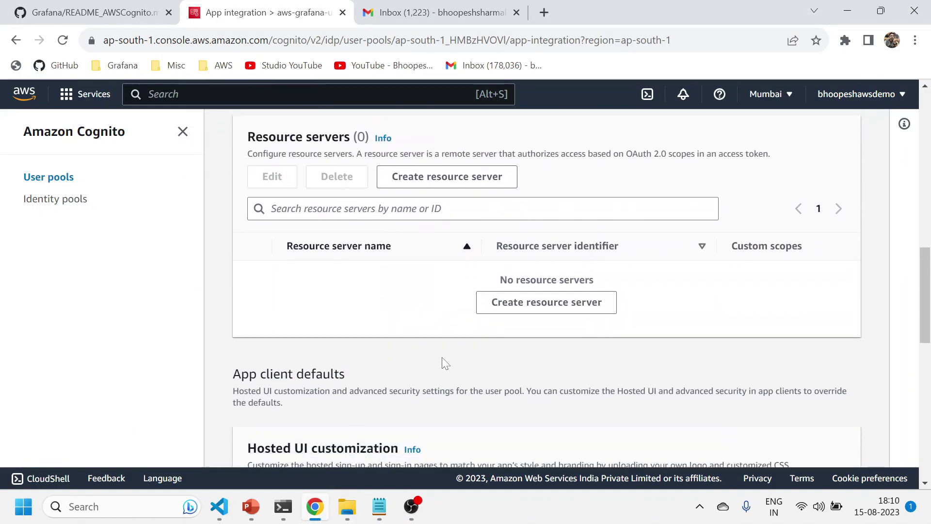
scroll(445, 363, "down", 10)
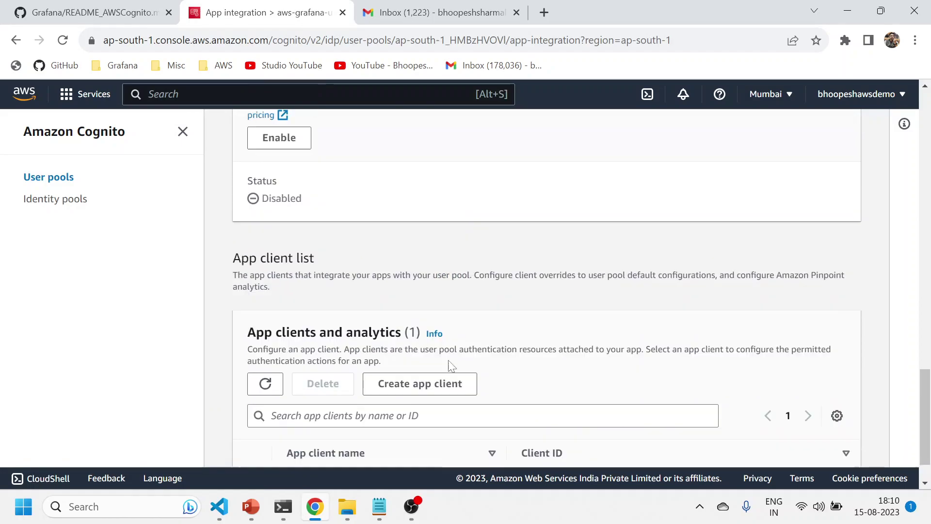
scroll(452, 366, "up", 12)
scroll(570, 272, "down", 12)
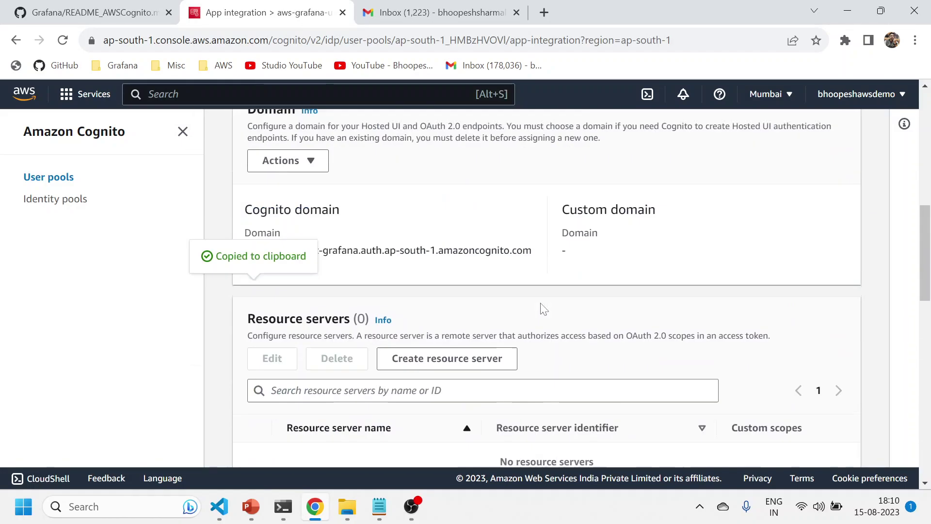
Copy the Grafana app client's ID into the notes
left_click(305, 429)
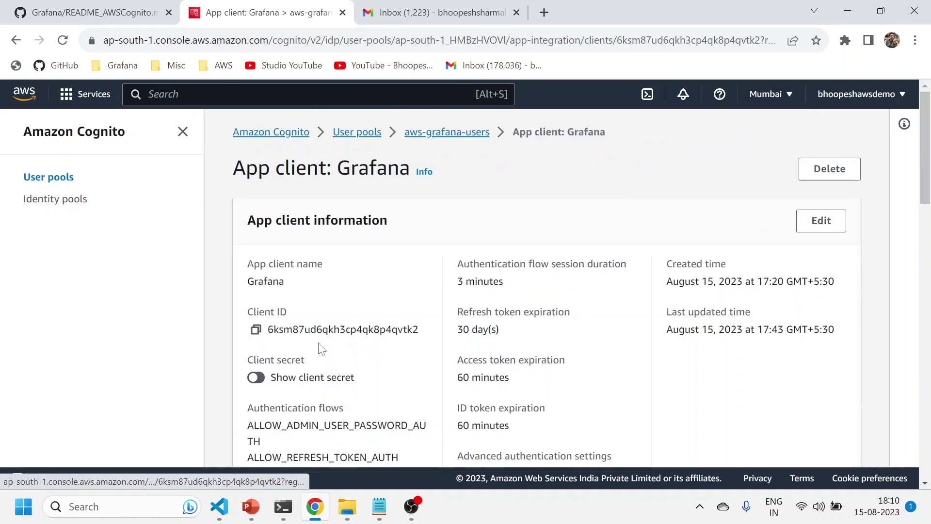
scroll(333, 329, "down", 3)
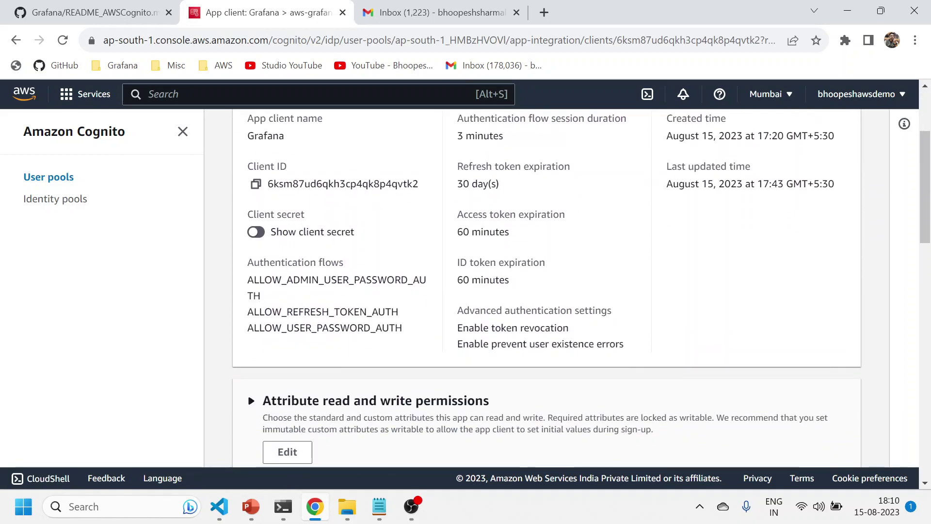
left_click(255, 184)
key("alt+Tab")
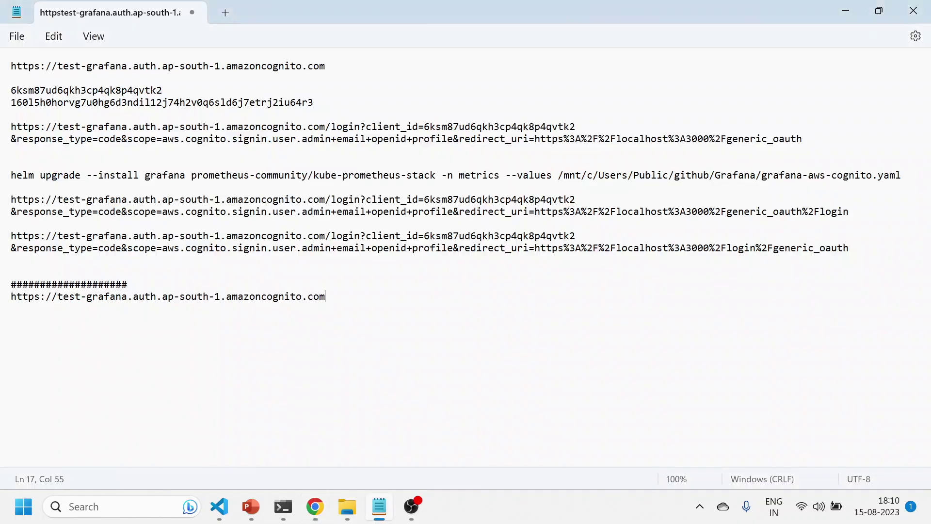
key("ctrl+v")
key("alt+Tab")
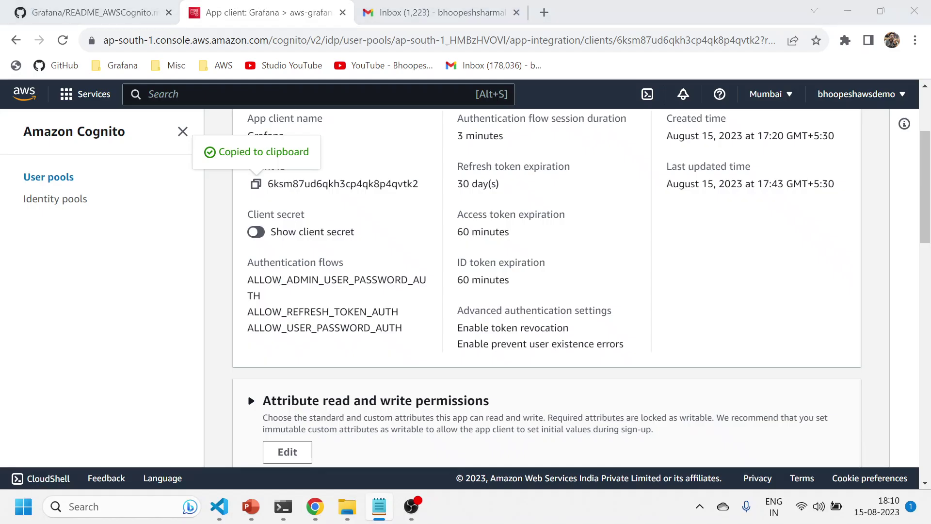
Paste the revealed client secret on a new line in the notes, then select the callback URL
left_click(260, 237)
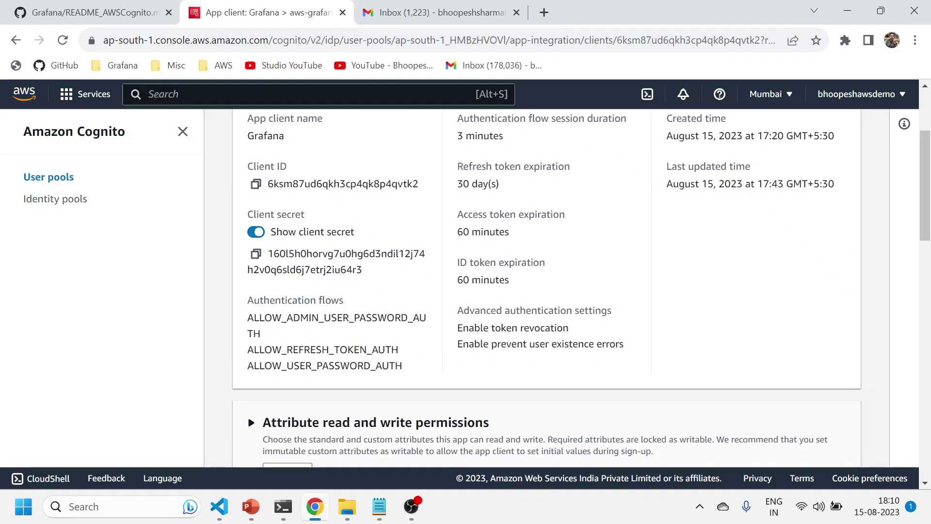
left_click(256, 254)
key("alt+Tab")
key("Return")
key("ctrl+v")
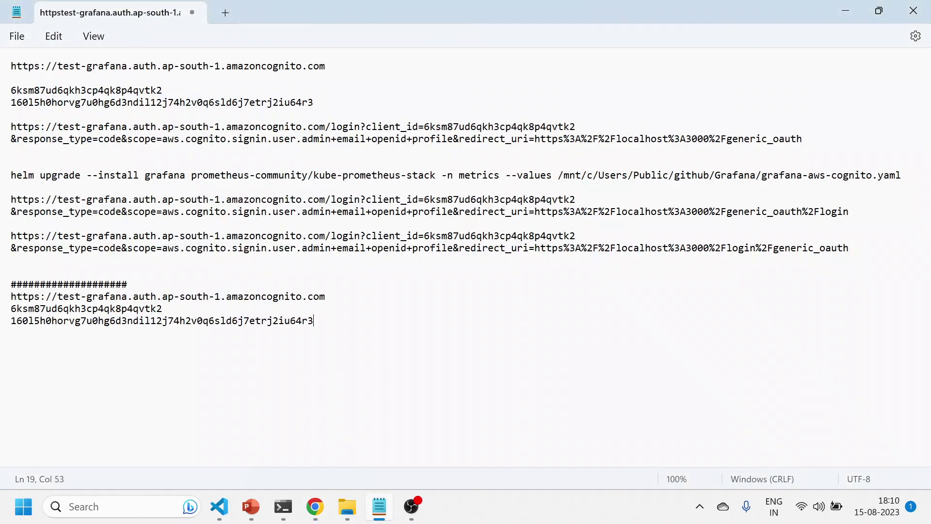
key("alt+Tab")
scroll(377, 360, "down", 15)
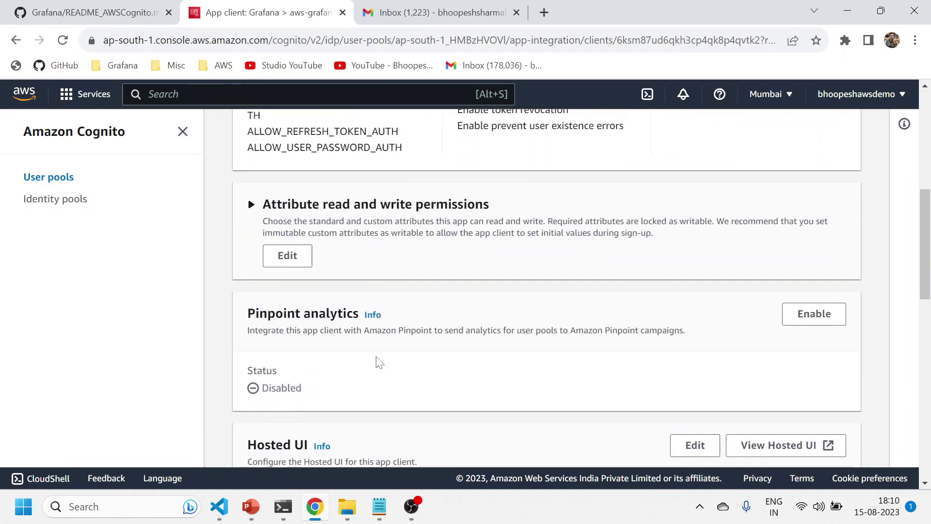
scroll(383, 360, "up", 7)
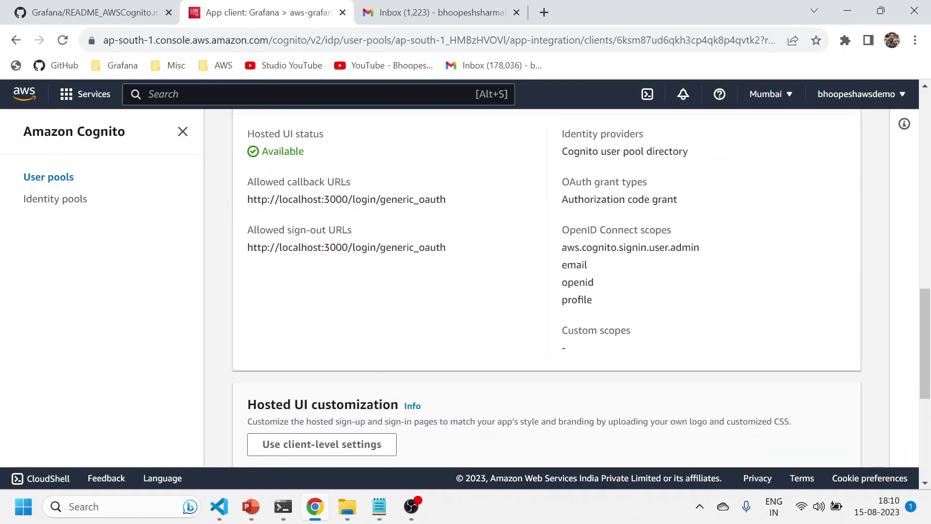
left_click_drag(448, 200, 253, 199)
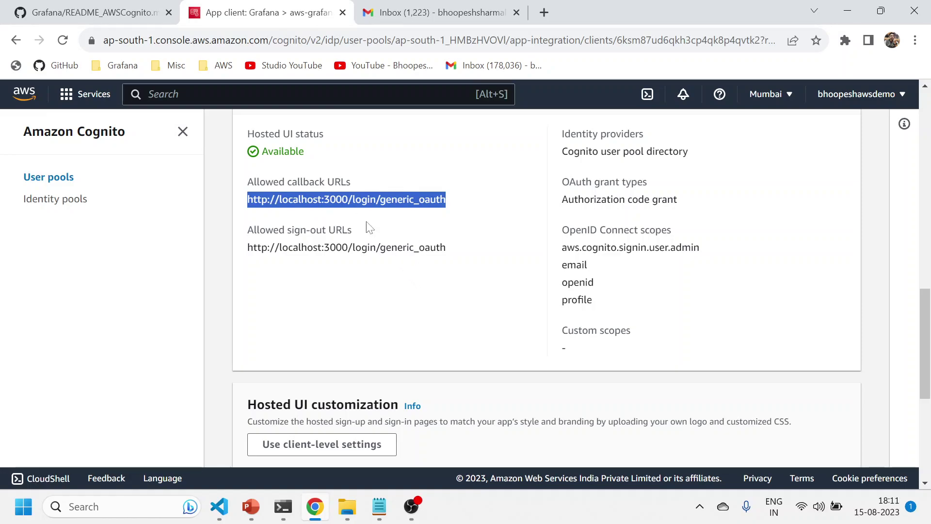
scroll(462, 260, "up", 1)
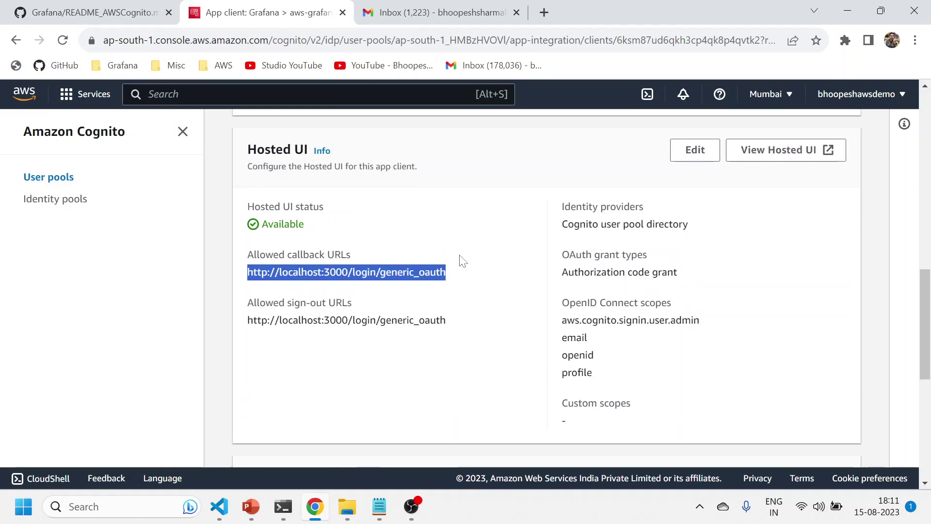
Open the Hosted UI sign-in page in a new tab and save its login URL to the notes
left_click(760, 156)
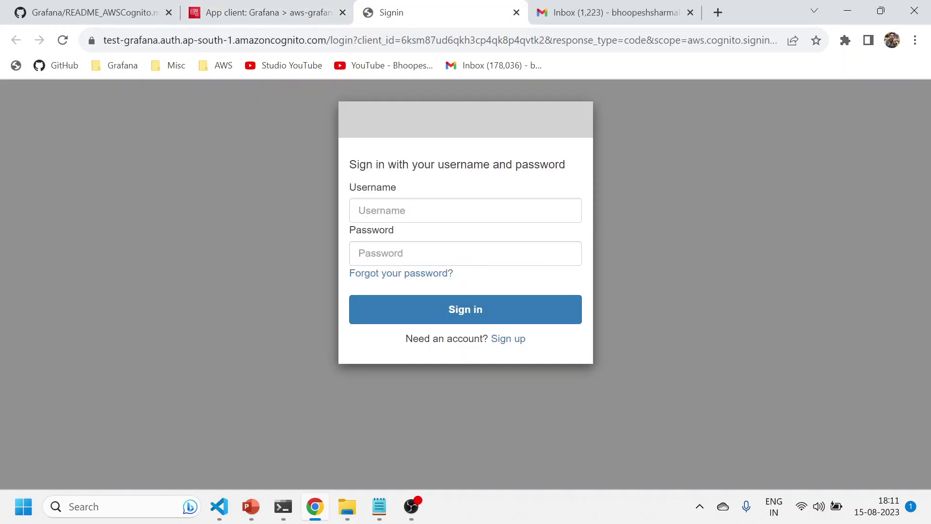
left_click(351, 38)
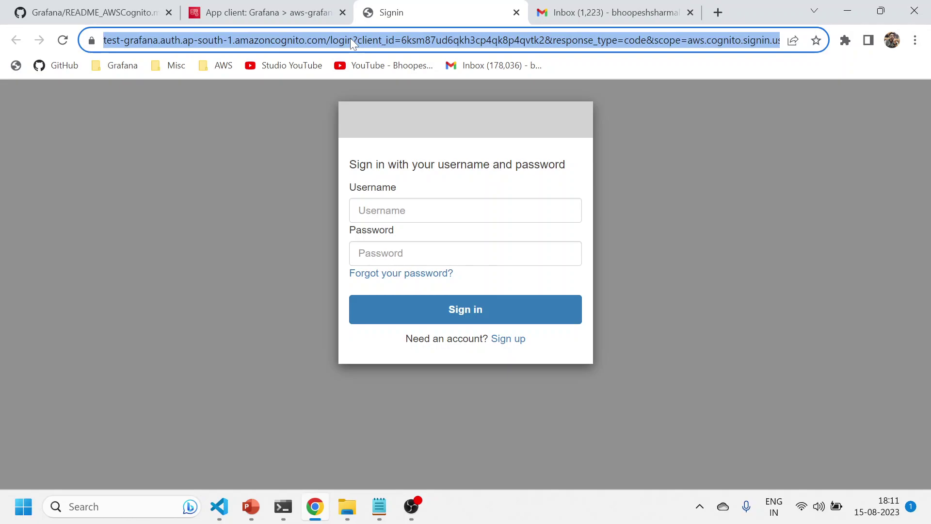
key("alt+Tab")
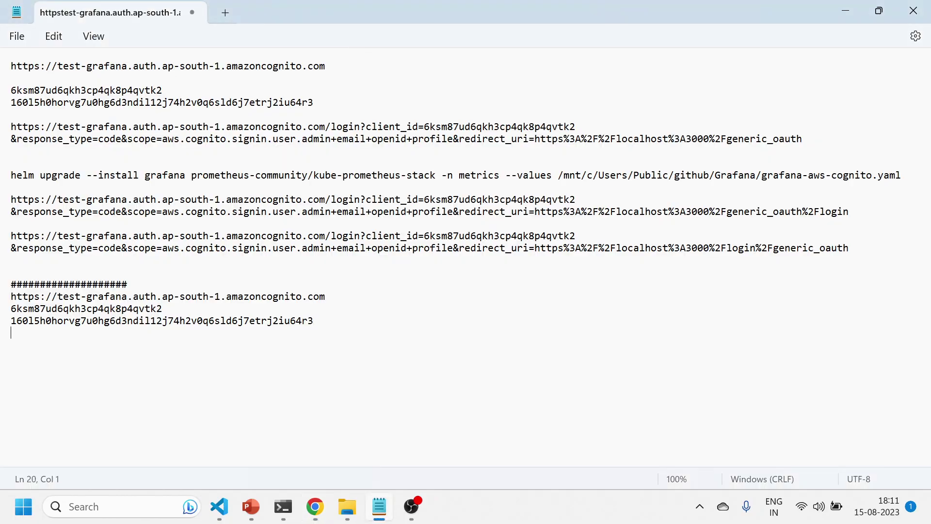
key("Return")
key("ctrl+v")
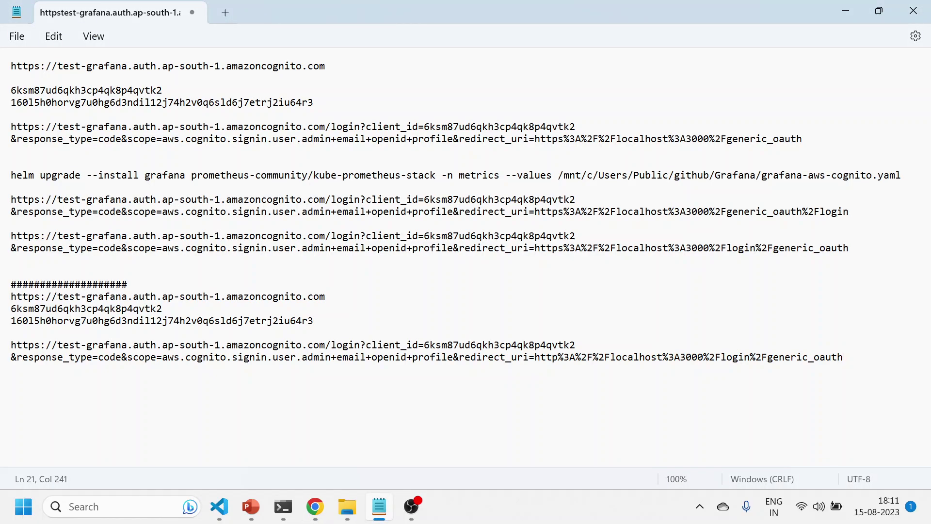
key("alt+Tab")
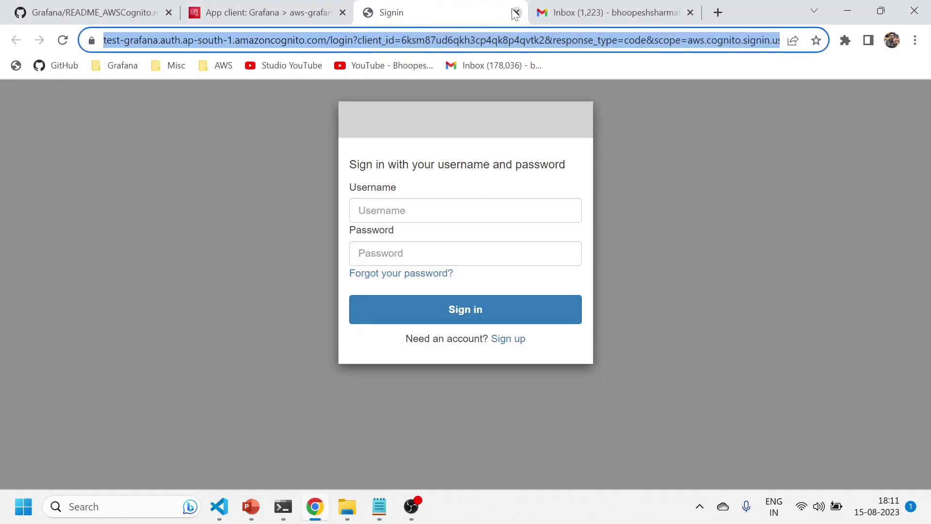
Bring up grafana-aws-cognito.yaml in VS Code and review the README_AWSCognito.md setup steps
left_click(220, 506)
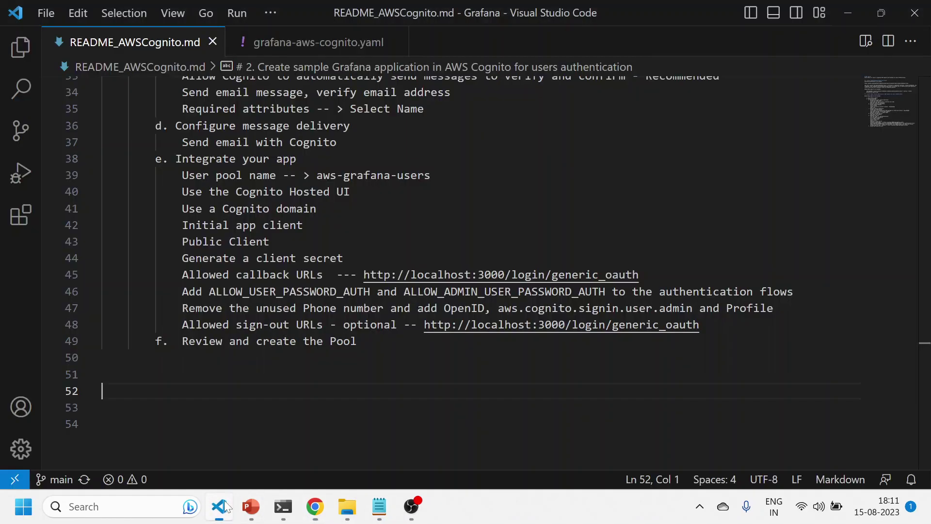
left_click(272, 43)
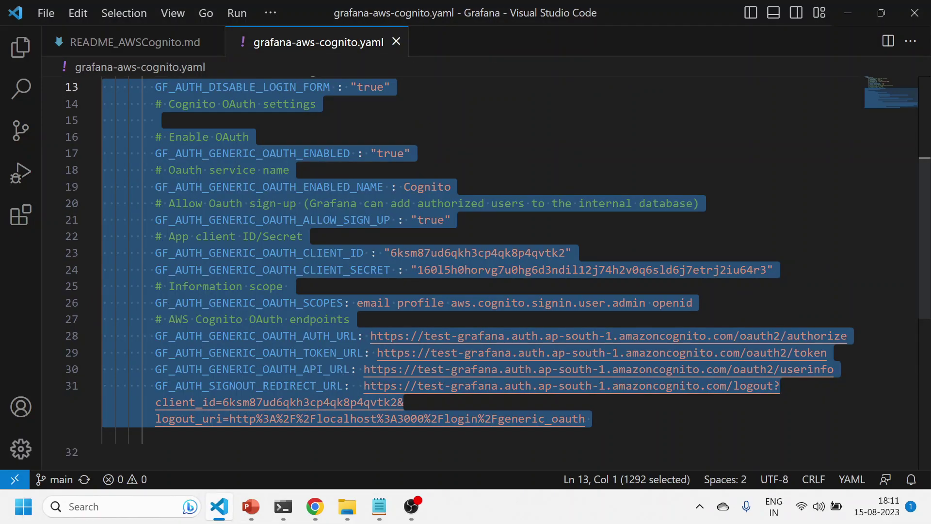
left_click(249, 137)
scroll(249, 137, "up", 4)
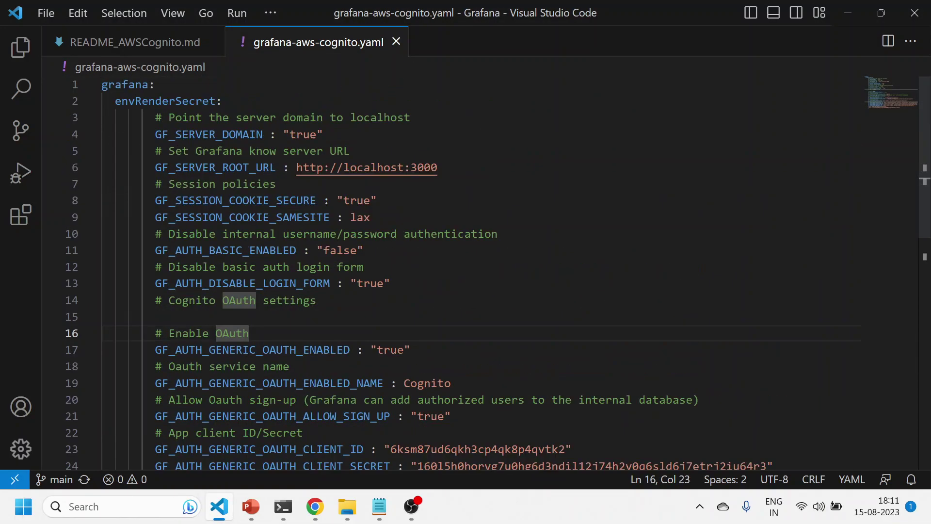
left_click(159, 50)
scroll(218, 194, "up", 12)
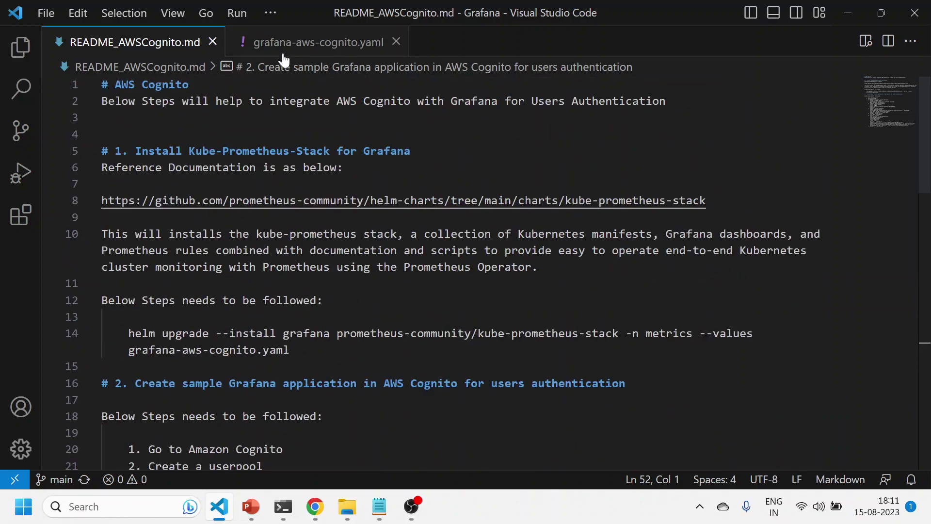
left_click(285, 50)
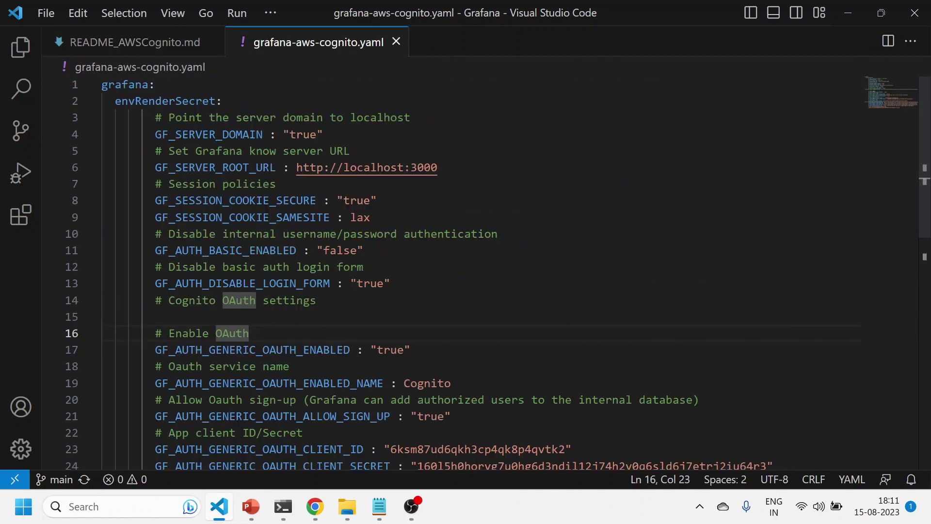
left_click(391, 283)
left_click_drag(438, 167, 304, 167)
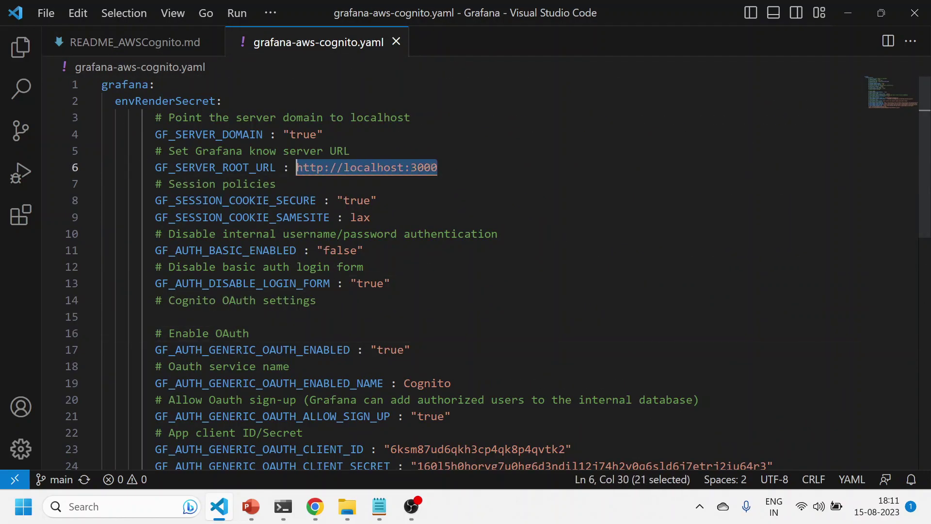
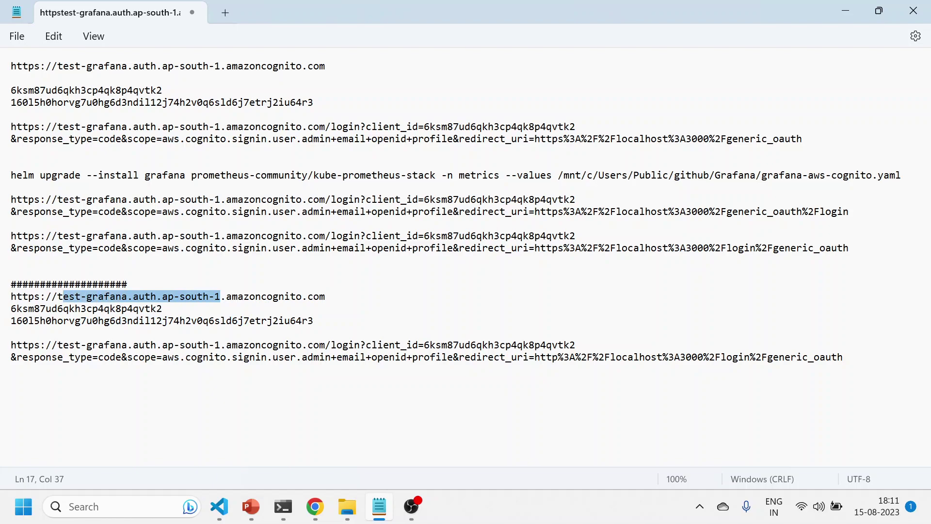
Paste the Cognito sign-out URL from YAML line 31 onto a new line below the Notepad login URL
key("alt+Tab")
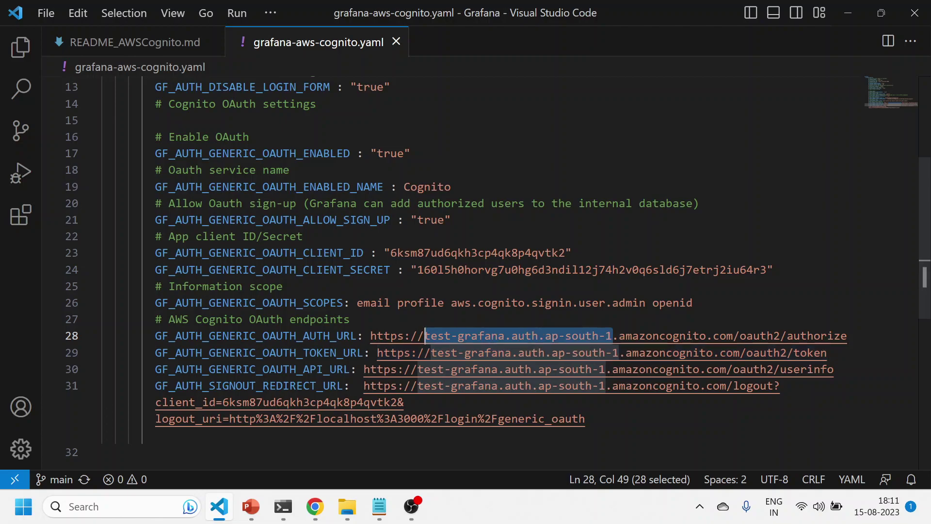
left_click(405, 402)
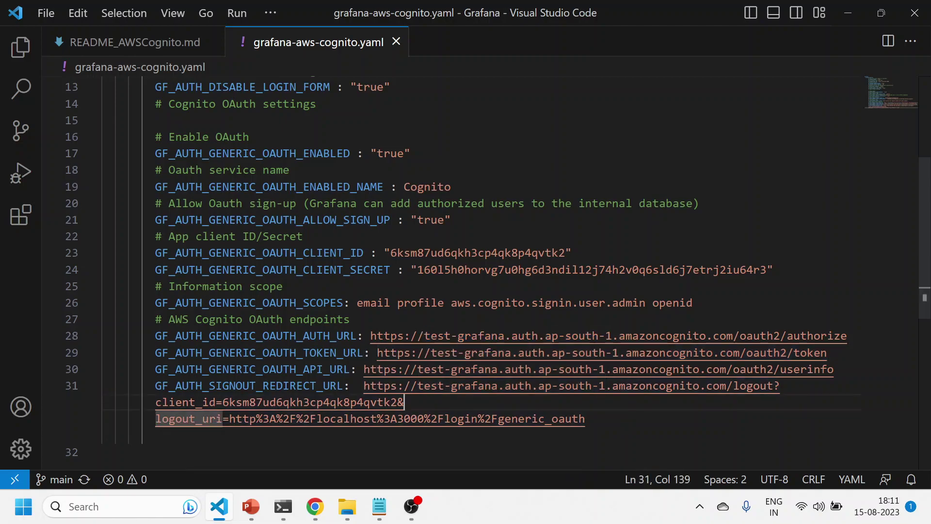
left_click_drag(364, 386, 584, 420)
key("ctrl+c")
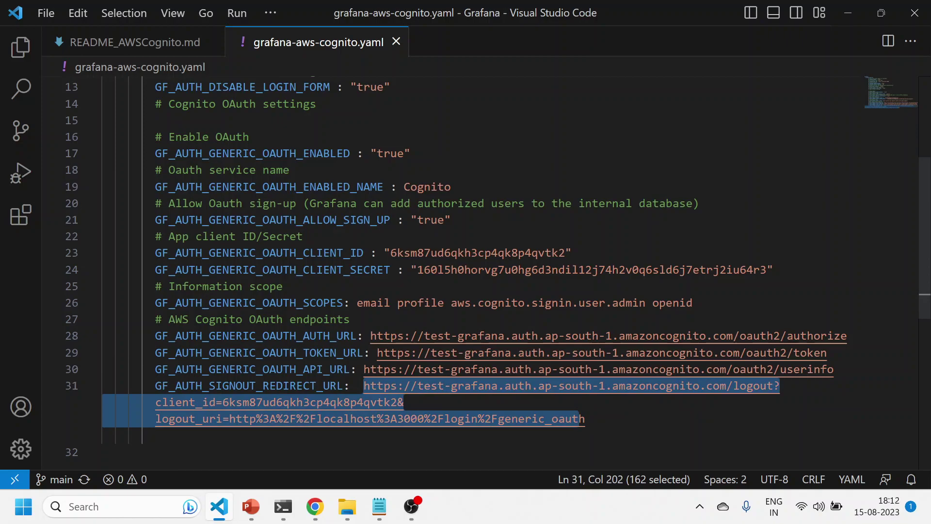
key("alt+Tab")
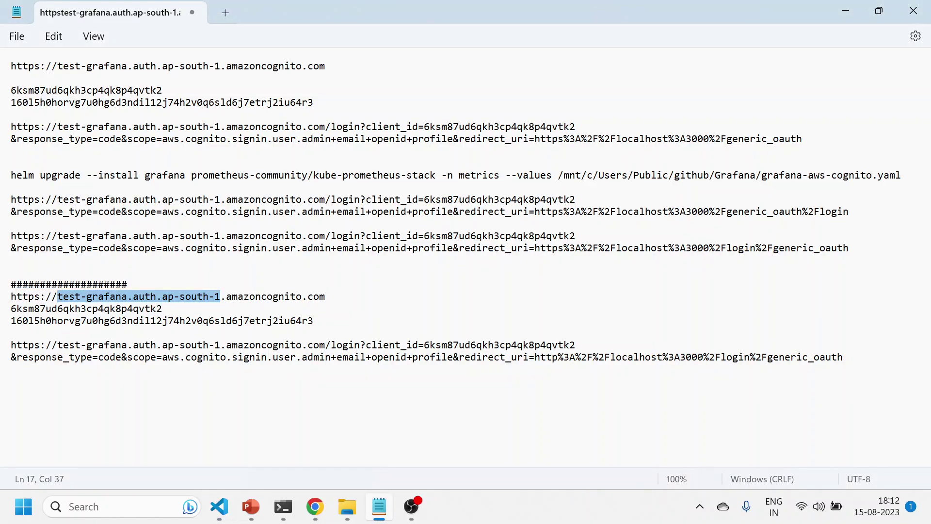
left_click_drag(844, 357, 11, 345)
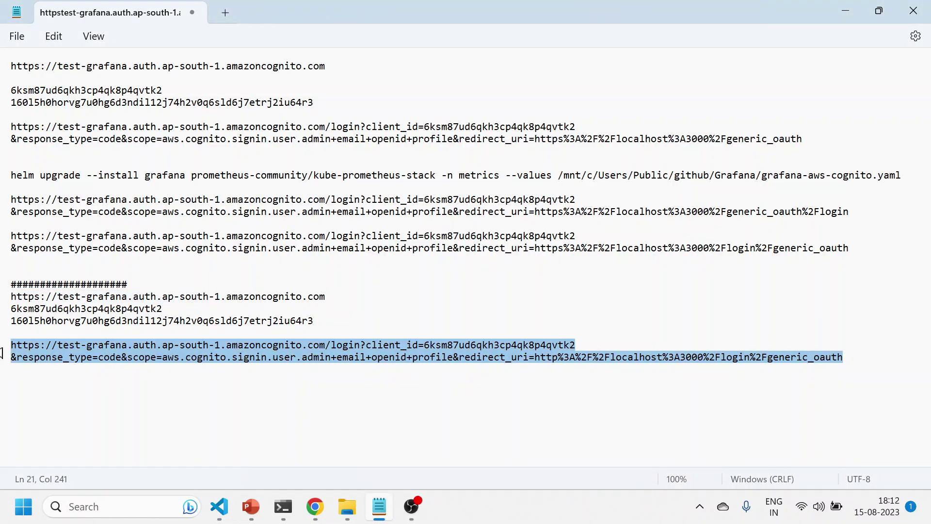
key("alt+Tab")
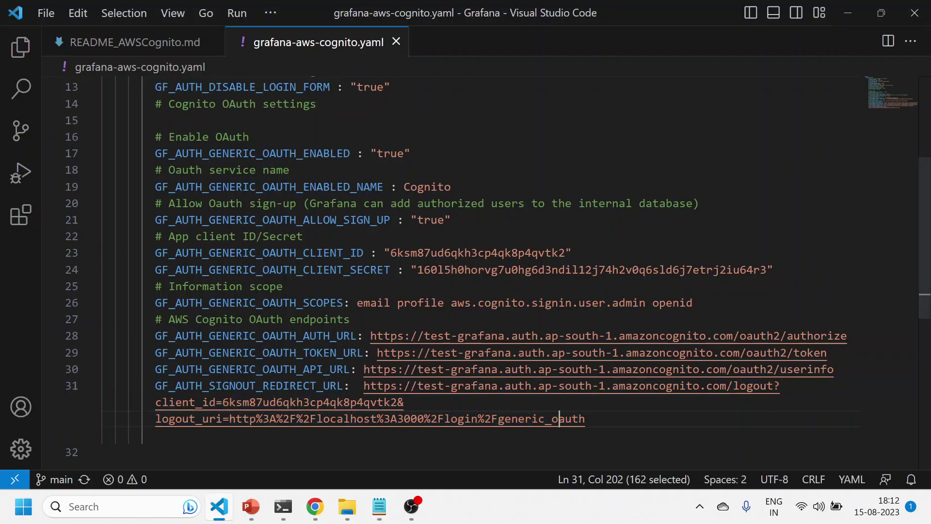
left_click_drag(586, 418, 364, 388)
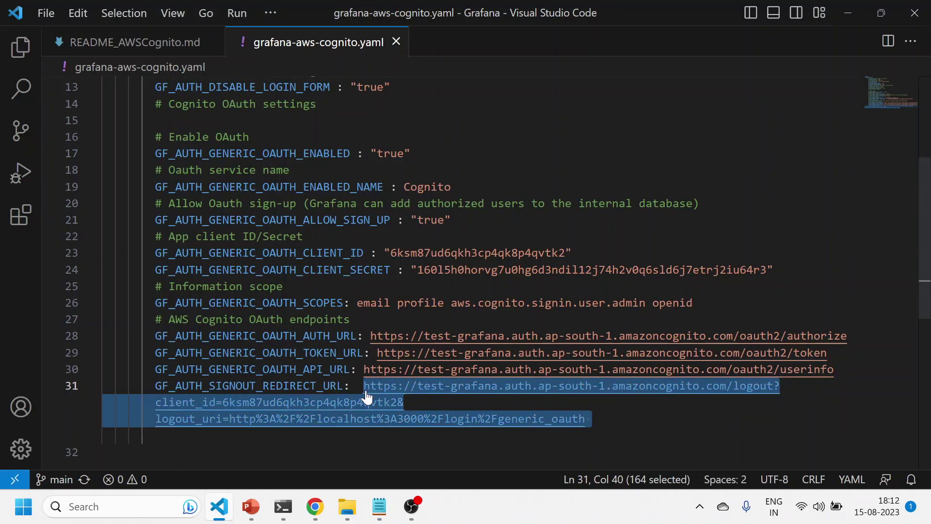
key("alt+Tab")
left_click(837, 353)
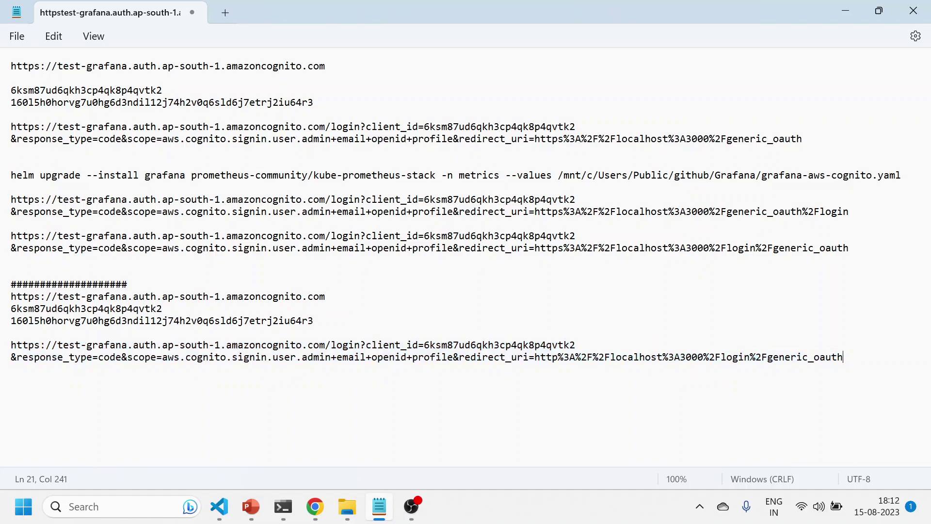
key("Return")
key("Return")
key("ctrl+v")
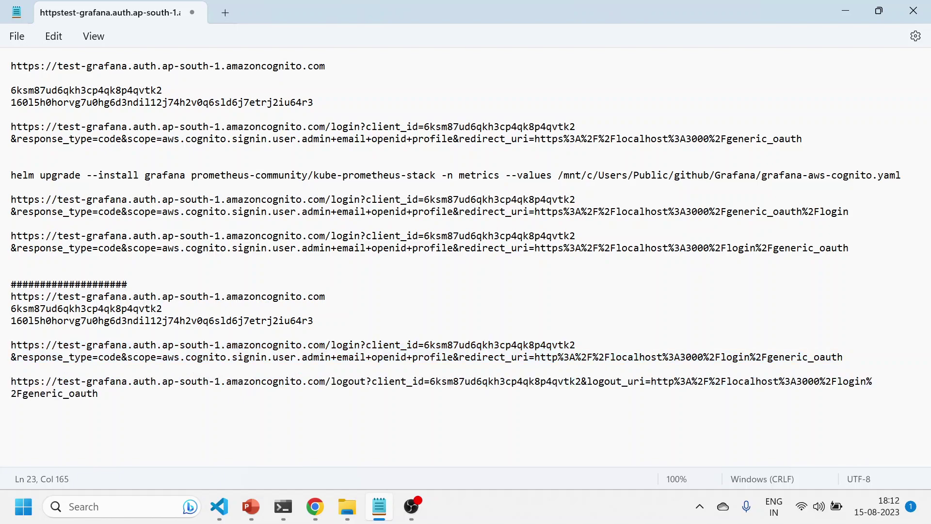
Delete the response_type and scope parameters from the Notepad login URL
double_click(347, 345)
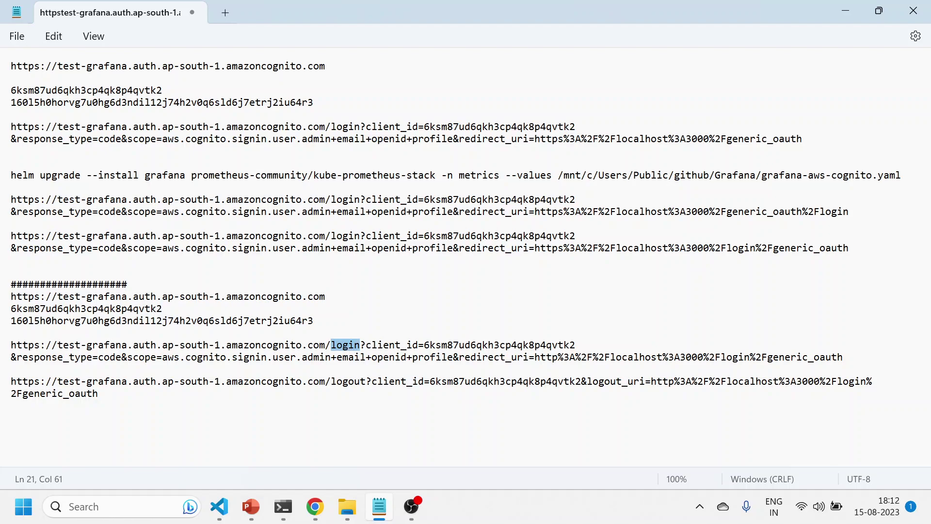
double_click(353, 382)
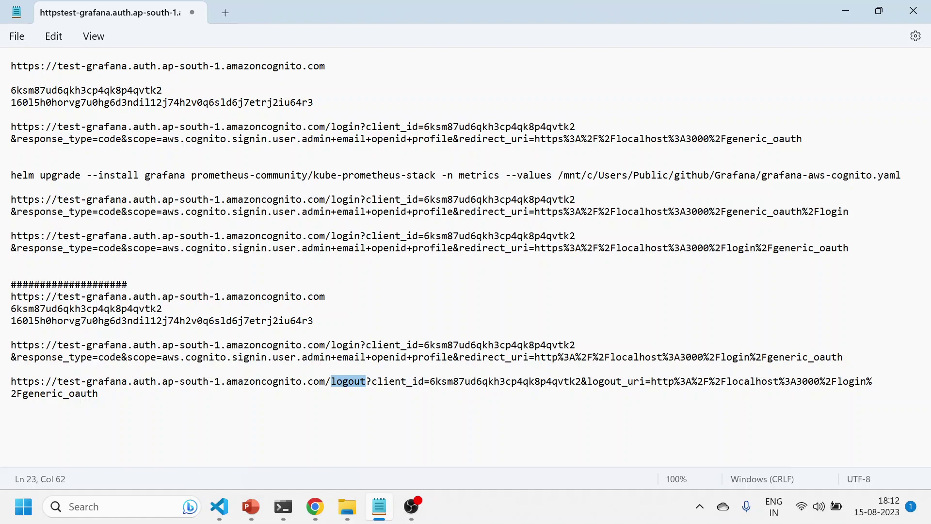
left_click_drag(17, 357, 453, 357)
key("BackSpace")
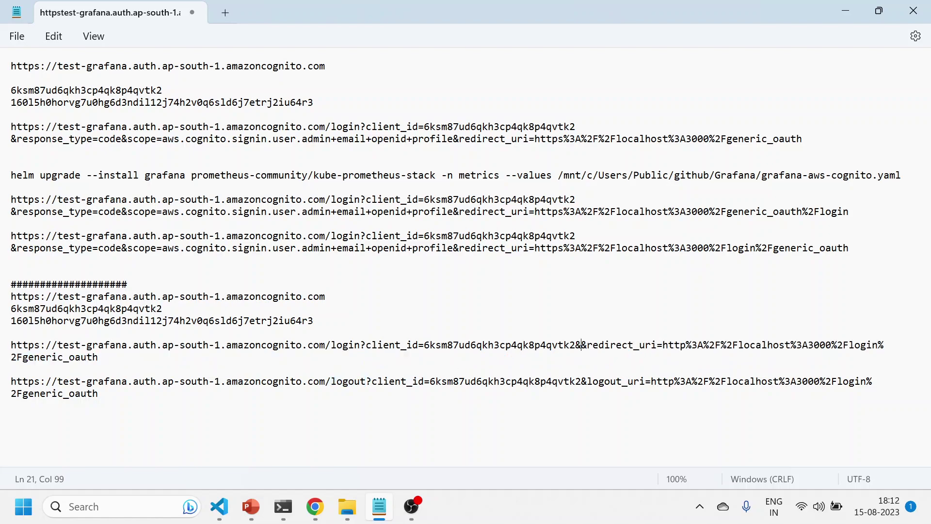
double_click(610, 345)
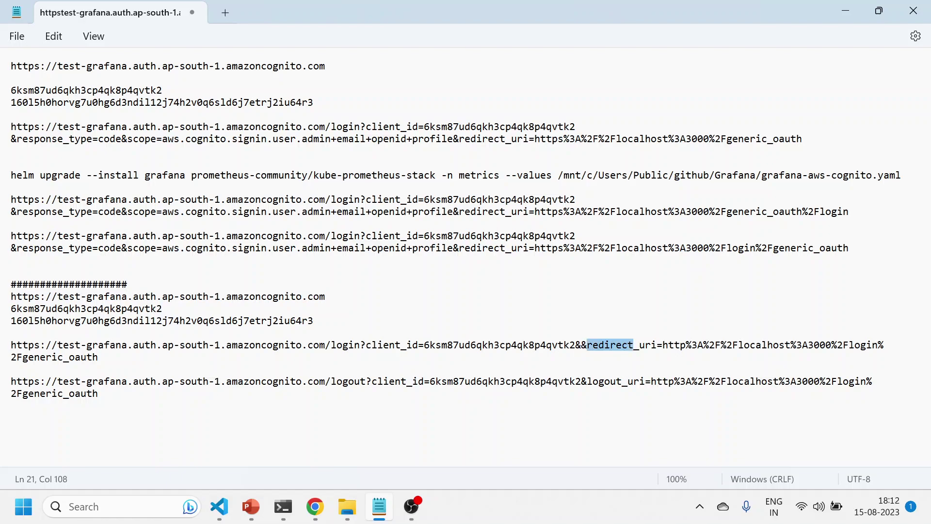
left_click_drag(588, 381, 622, 381)
left_click_drag(98, 357, 11, 345)
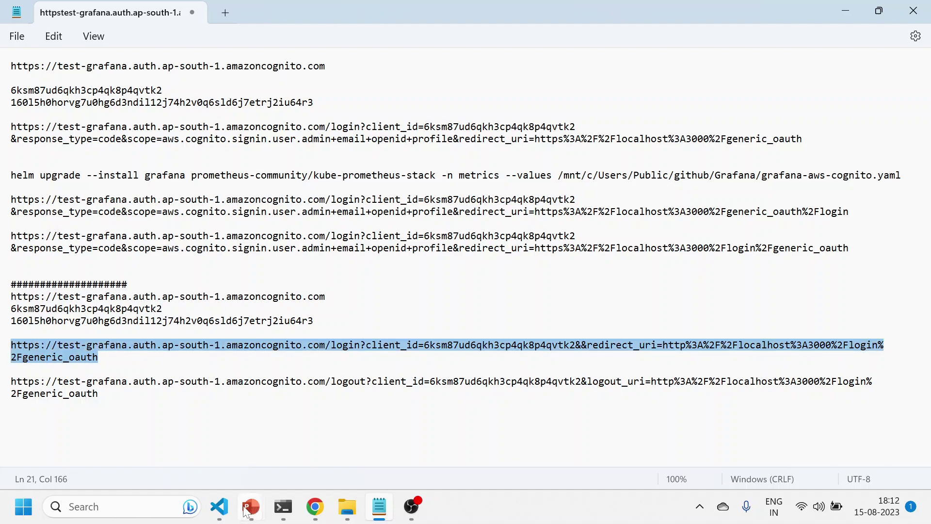
left_click(220, 507)
left_click(249, 435)
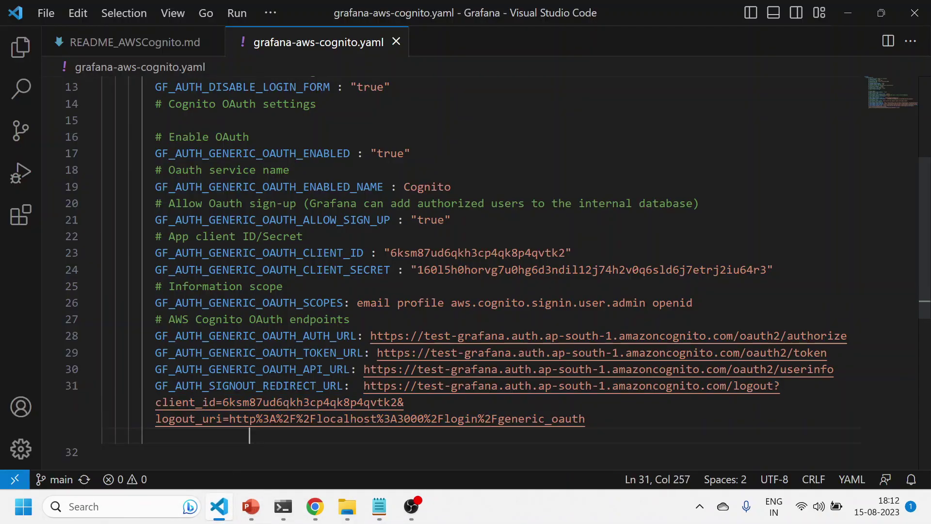
Copy the helm upgrade command on line 14 of README_AWSCognito.md and return to the terminal
left_click_drag(249, 435, 237, 170)
scroll(238, 170, "up", 4)
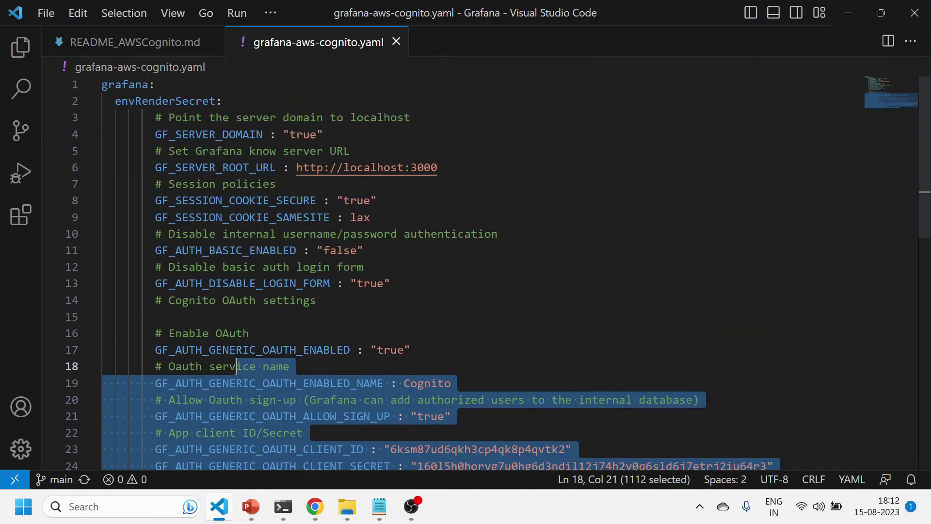
left_click(202, 41)
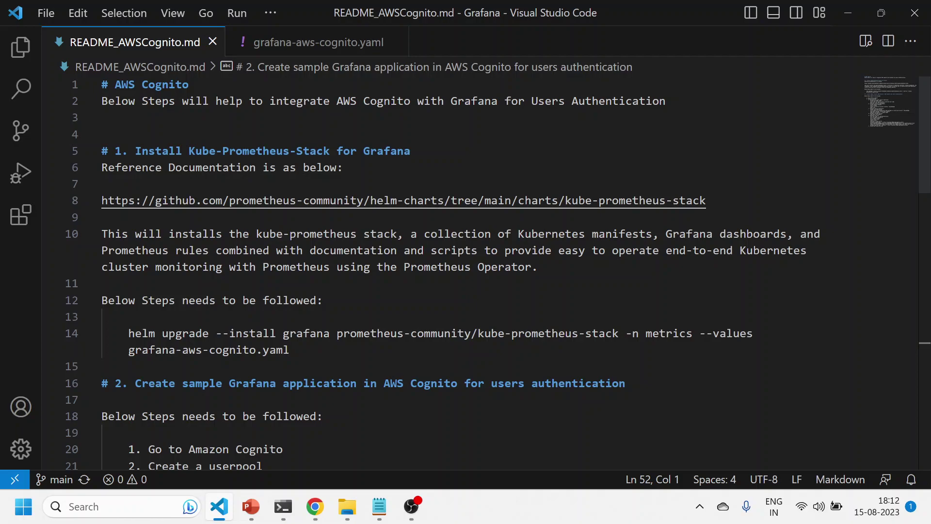
left_click_drag(289, 350, 128, 333)
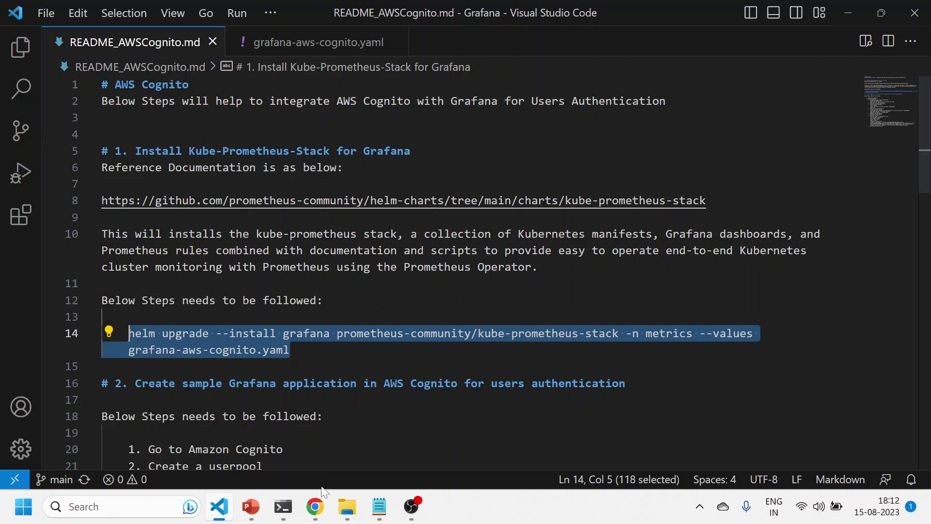
left_click(283, 506)
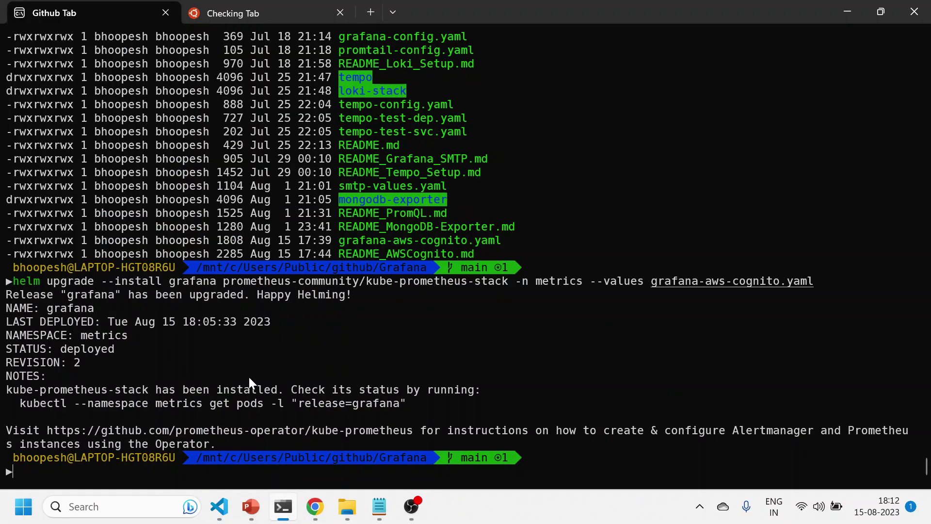
Rerun the helm upgrade, then list pods with kgp and services with k get svc
type("helm upgrade --install grafana prometheus-community/kube-prometheus-stack -n metrics --values grafana-aws-cognito.yaml")
key("Return")
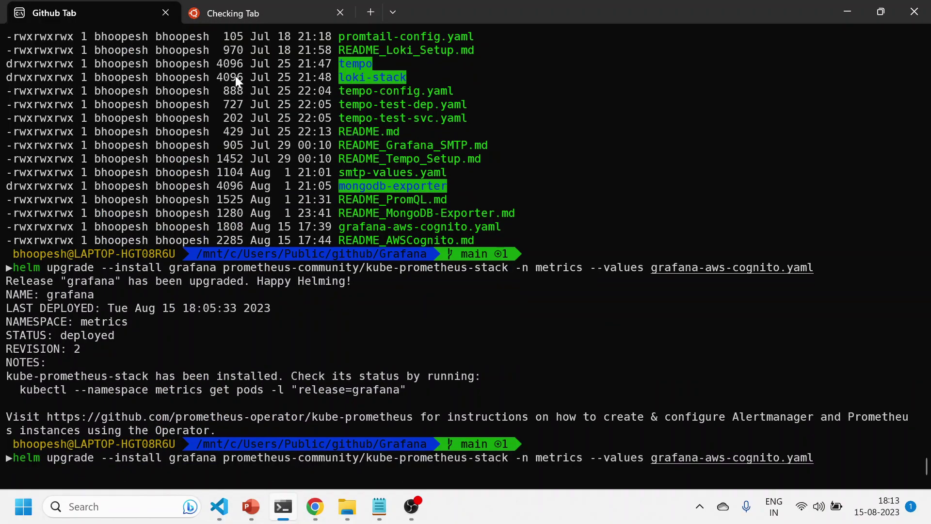
left_click(242, 11)
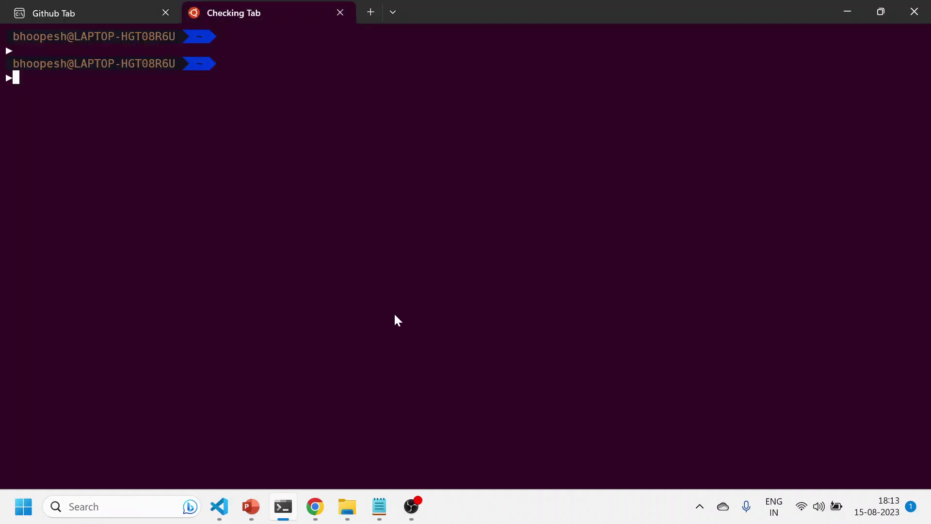
type("kgp")
key("Return")
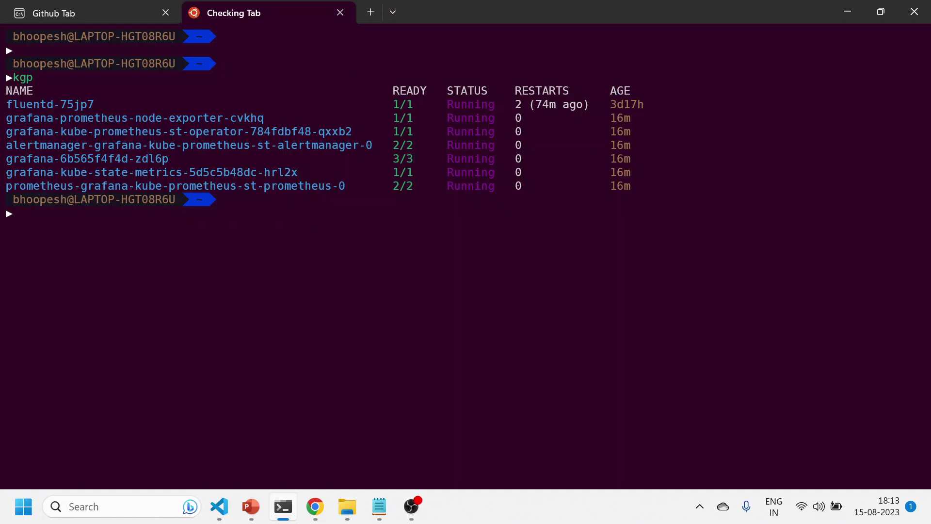
type("kg")
key("BackSpace")
type("get ")
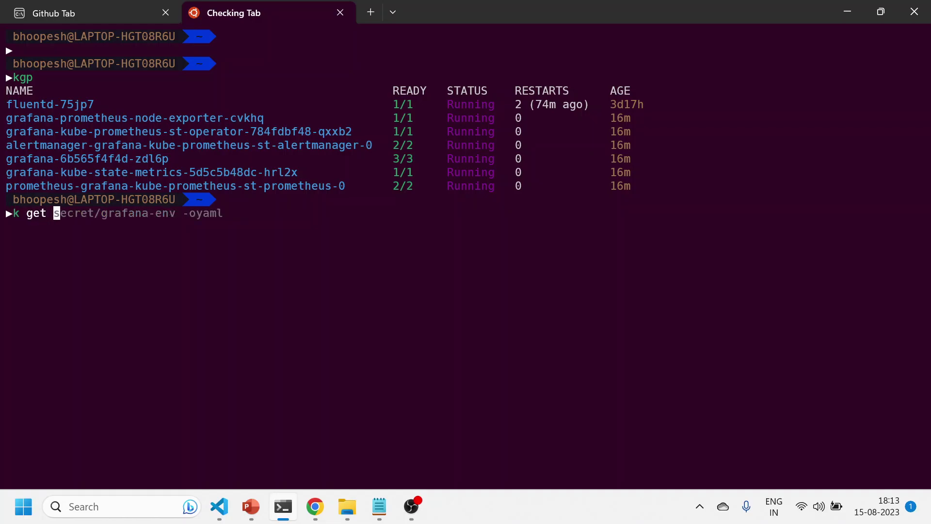
type("svc")
key("Return")
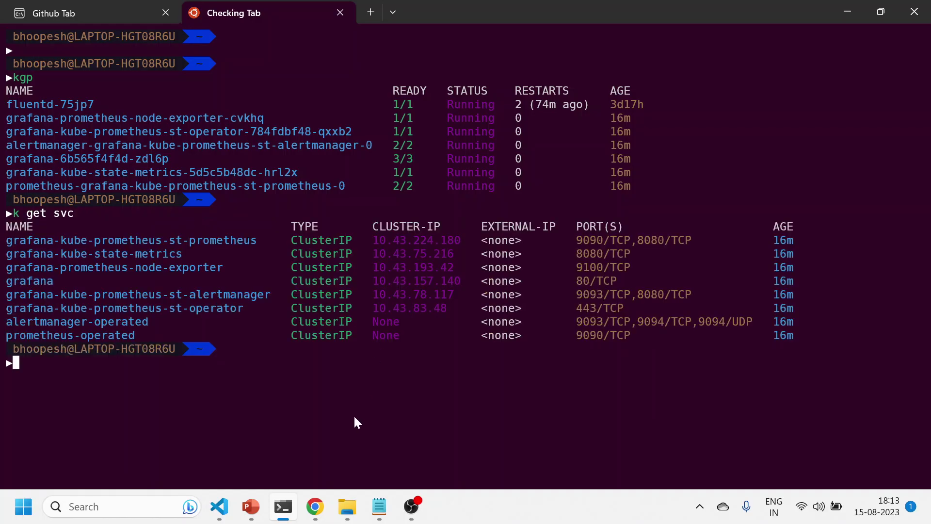
Close the Cognito sign-in tab, then port-forward svc/grafana to 3000:80 and copy 127.0.0.1:3000
left_click(316, 507)
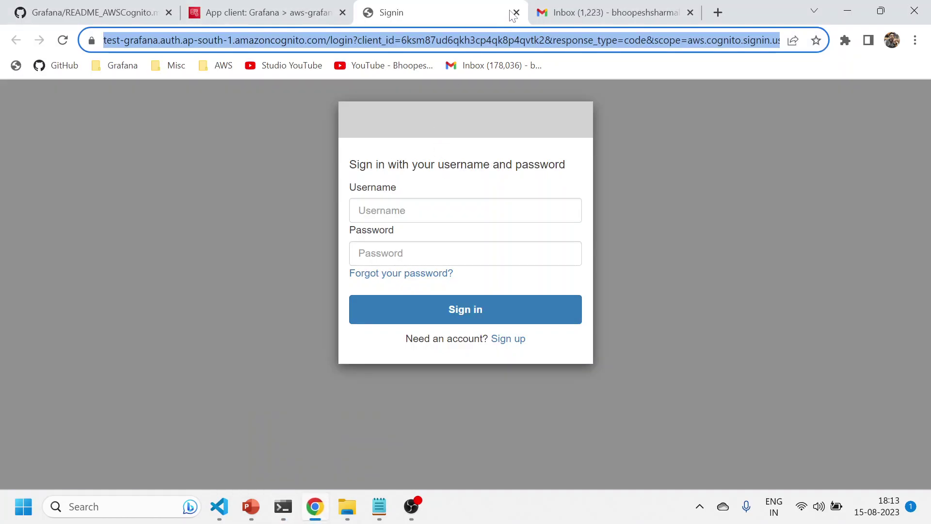
left_click(516, 13)
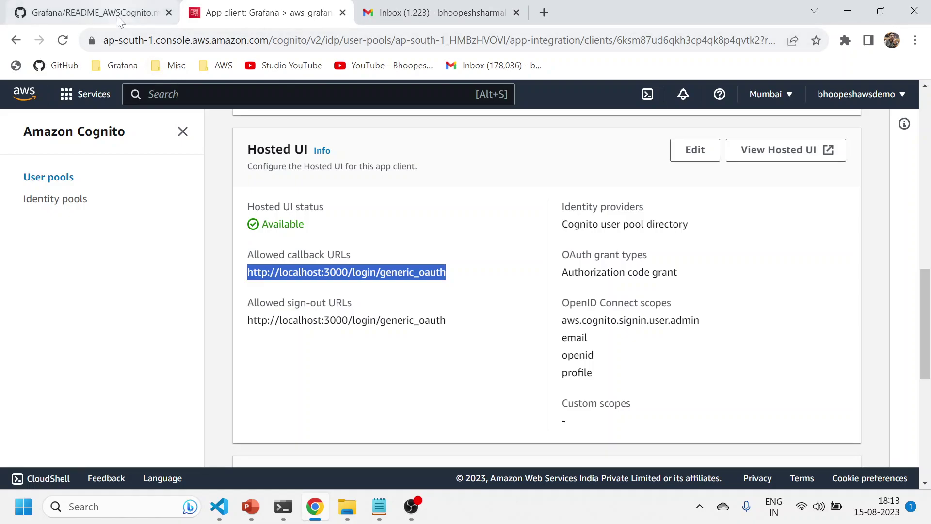
left_click(29, 93)
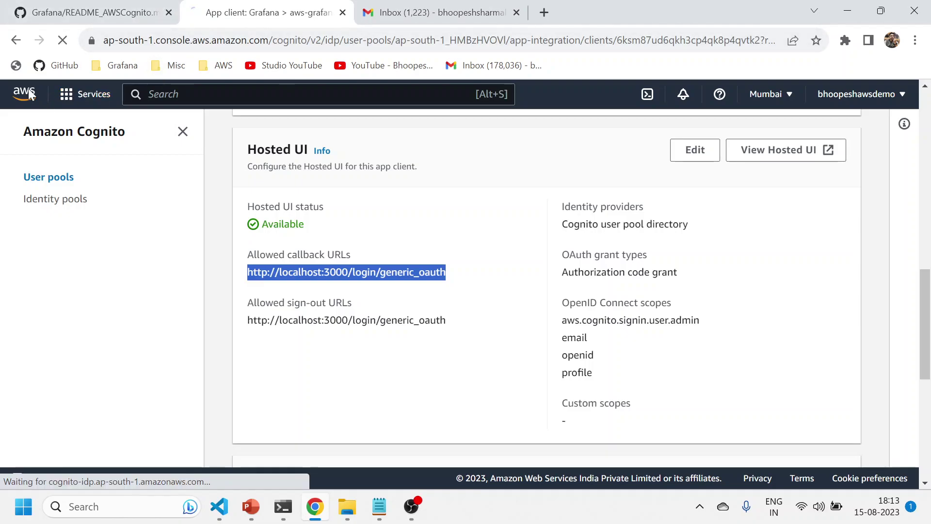
key("alt+Tab")
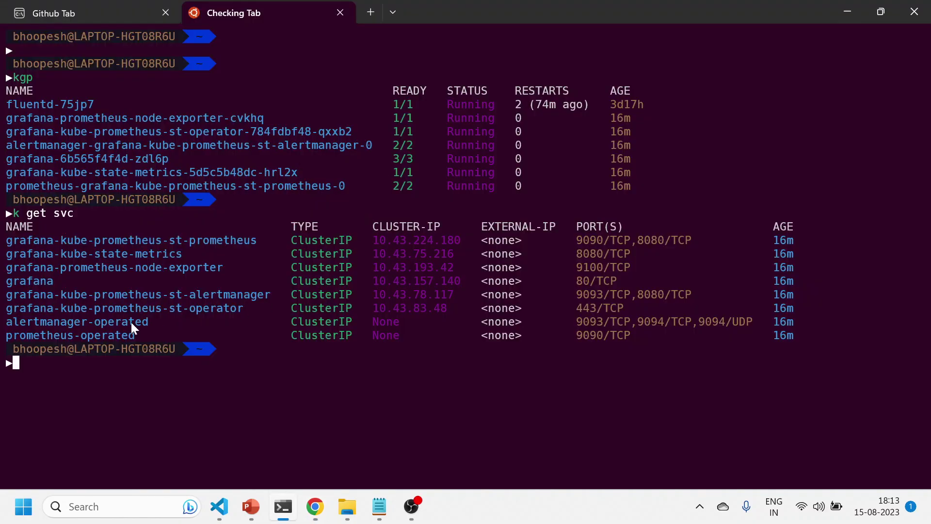
type("k port-forward svc/grafana 3000:80")
key("Return")
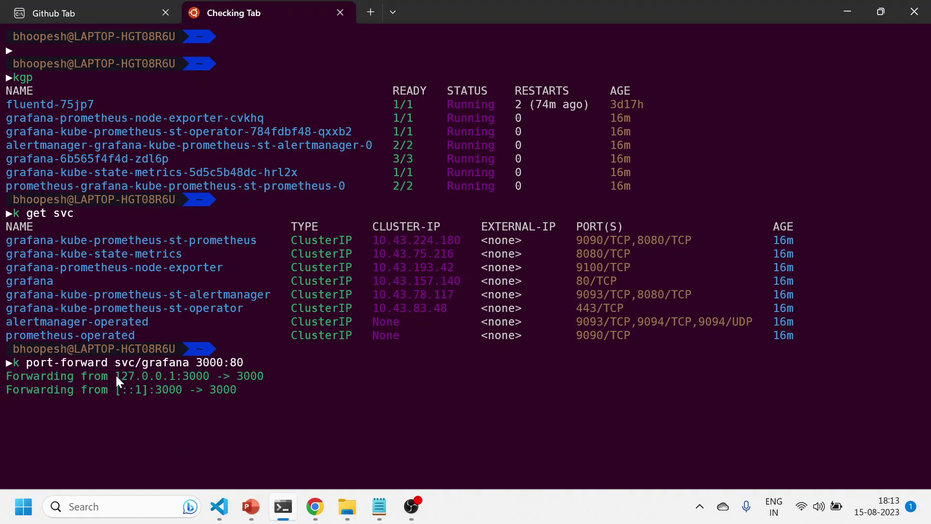
left_click_drag(116, 374, 205, 373)
key("ctrl+c")
Load Grafana at 127.0.0.1:3000 in a new tab and follow Sign in with OAuth to Cognito
left_click(316, 506)
left_click(446, 12)
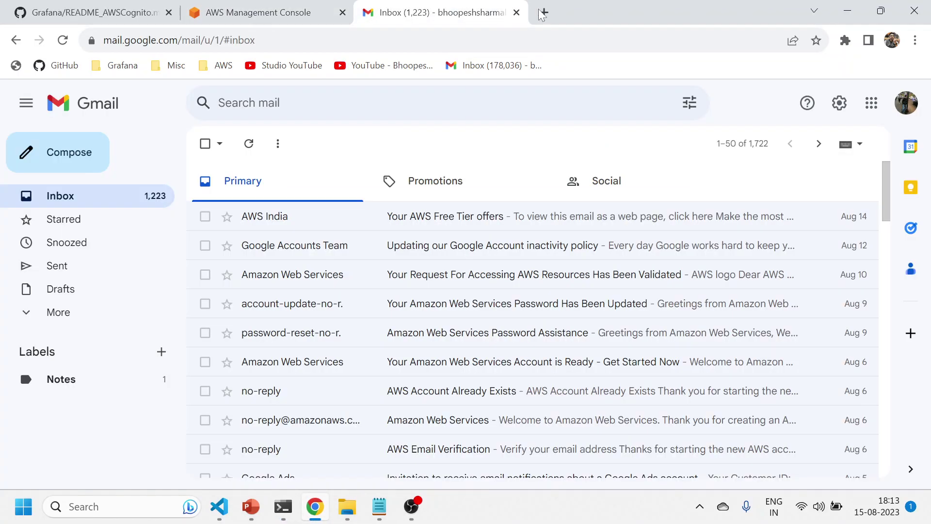
left_click(543, 13)
key("ctrl+v")
left_click(380, 140)
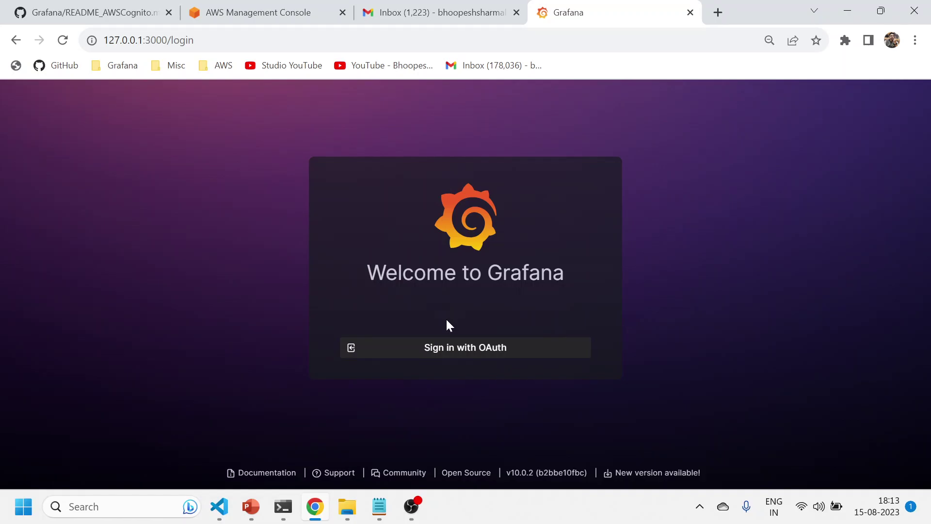
left_click(463, 349)
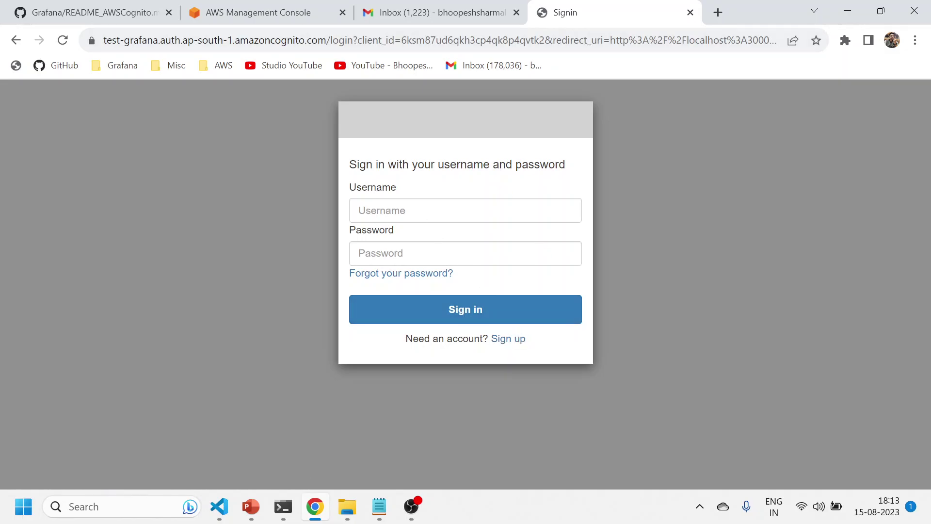
key("Return")
left_click(255, 11)
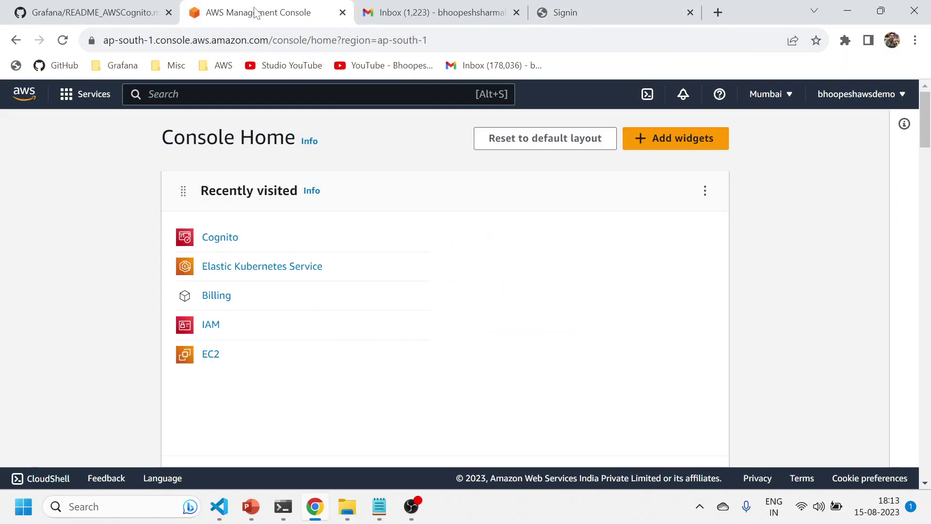
Open the aws-grafana-users pool and confirm its single confirmed user, demouser, in the Users list
left_click(223, 241)
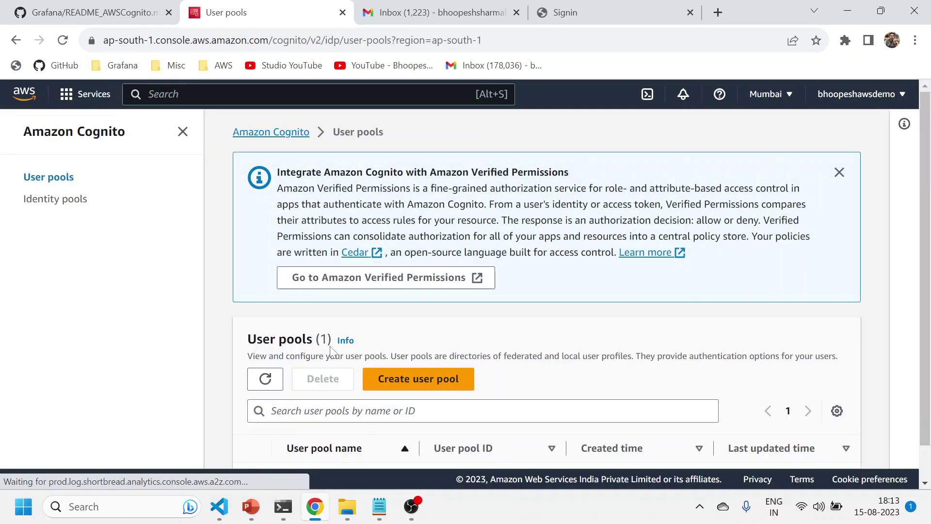
scroll(338, 406, "down", 1)
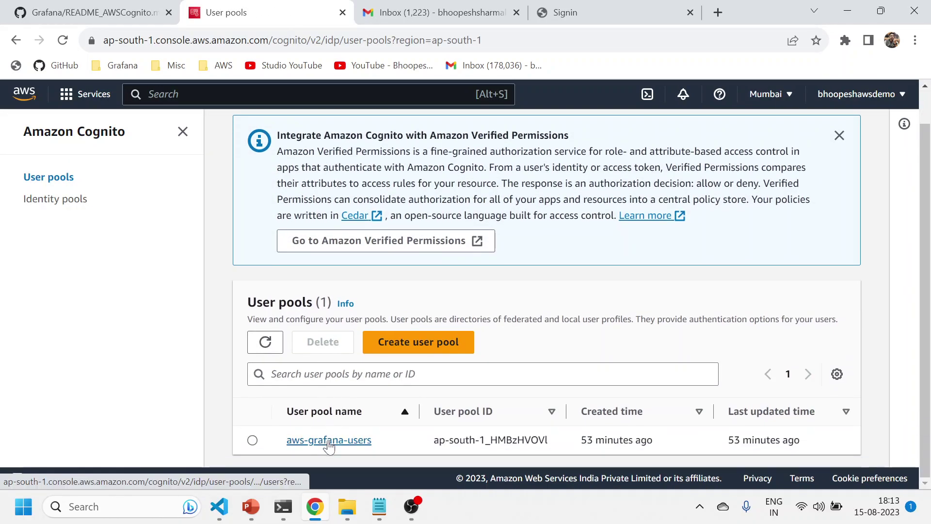
left_click(326, 440)
scroll(277, 364, "down", 3)
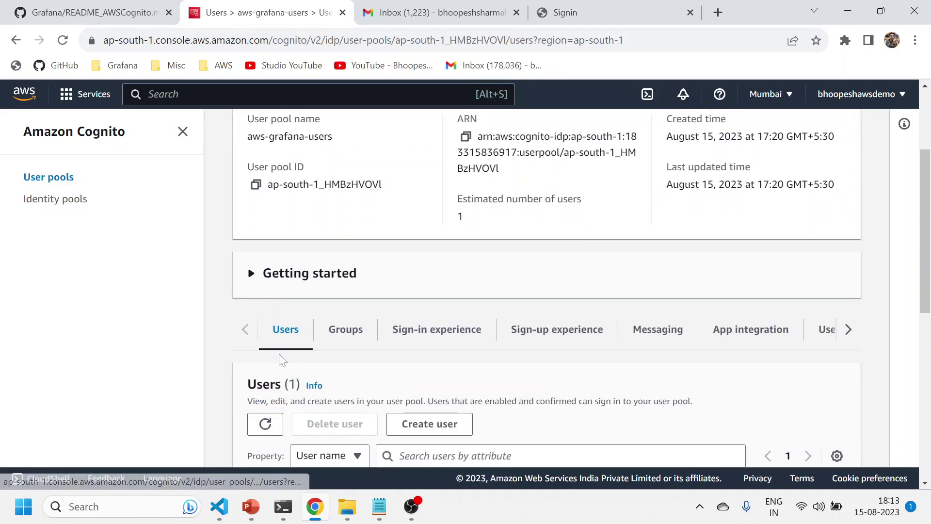
scroll(276, 359, "down", 3)
left_click_drag(370, 325, 388, 328)
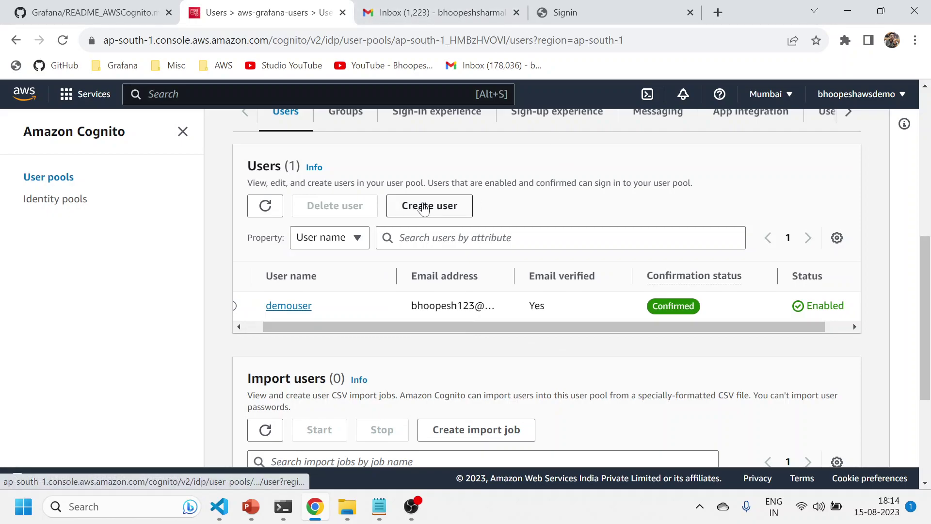
left_click(595, 9)
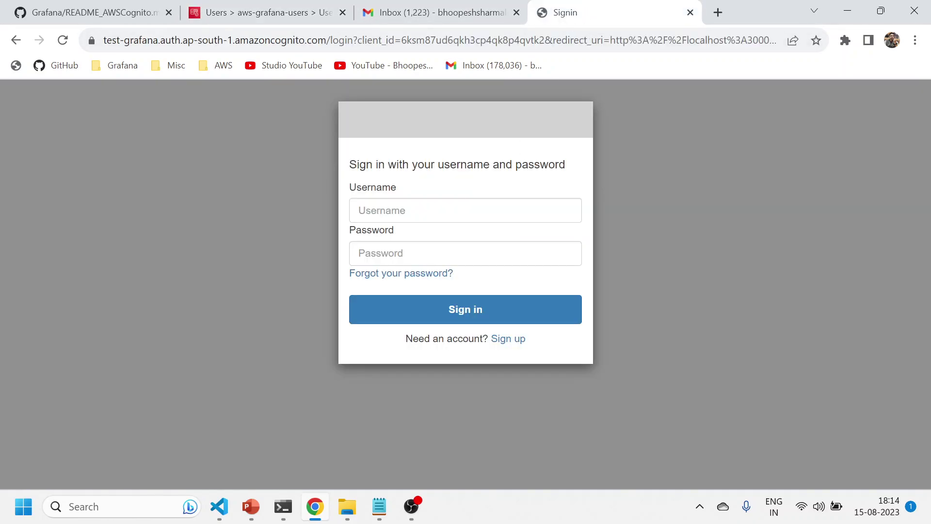
Sign in on the Cognito Hosted UI as demouser with the saved username and its password
left_click(456, 210)
left_click(453, 246)
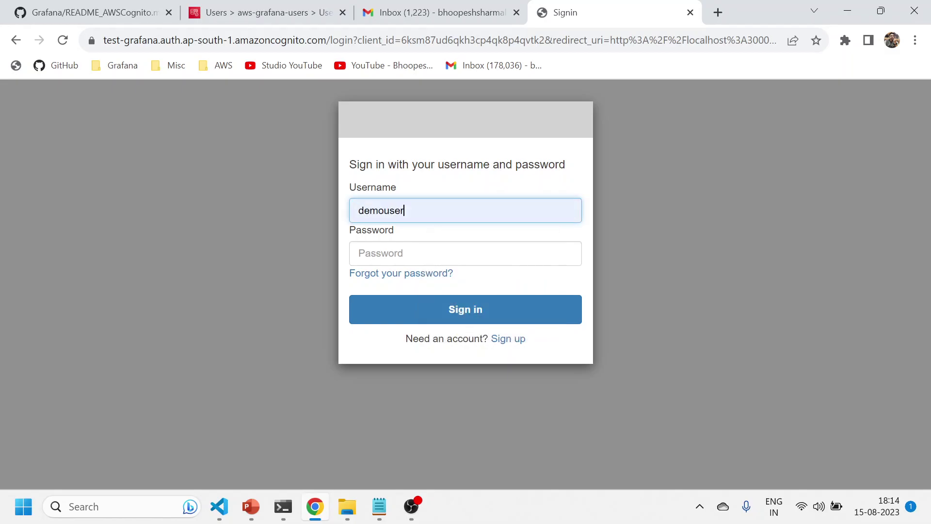
left_click(262, 12)
left_click(595, 13)
left_click(436, 252)
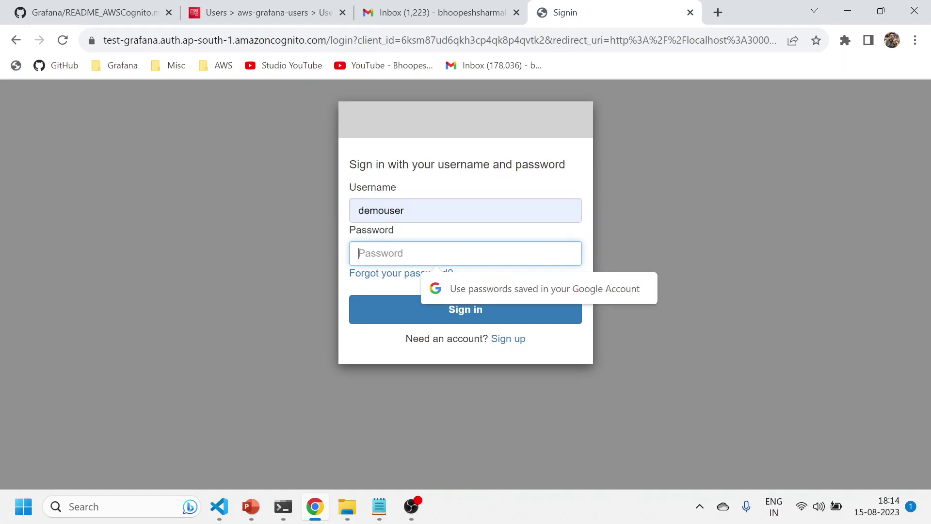
type("••••••••")
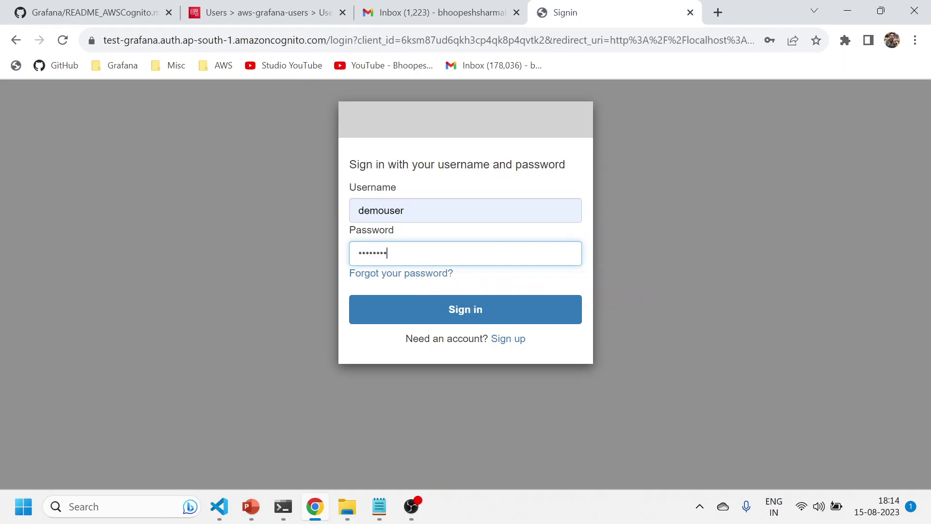
key("Return")
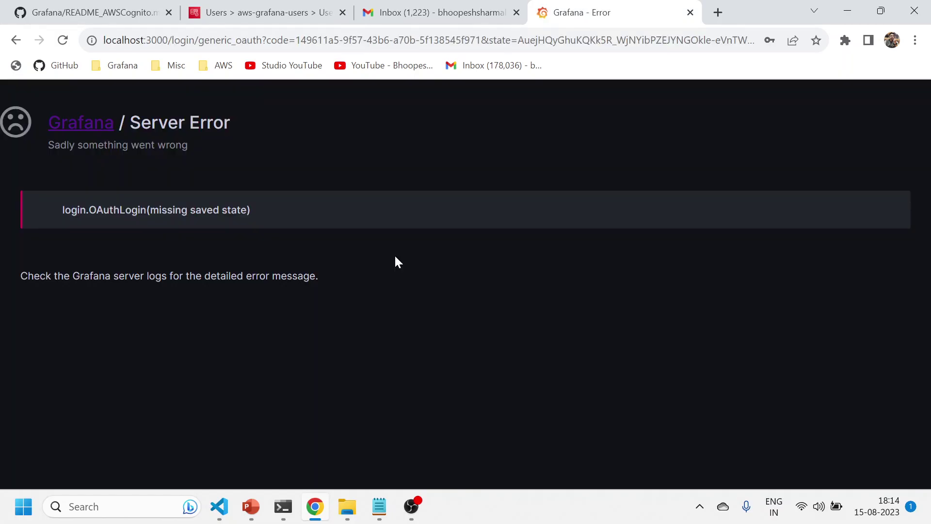
Go back from the missing-saved-state error, sign in as demouser again, and close the Grafana error tab
left_click(63, 40)
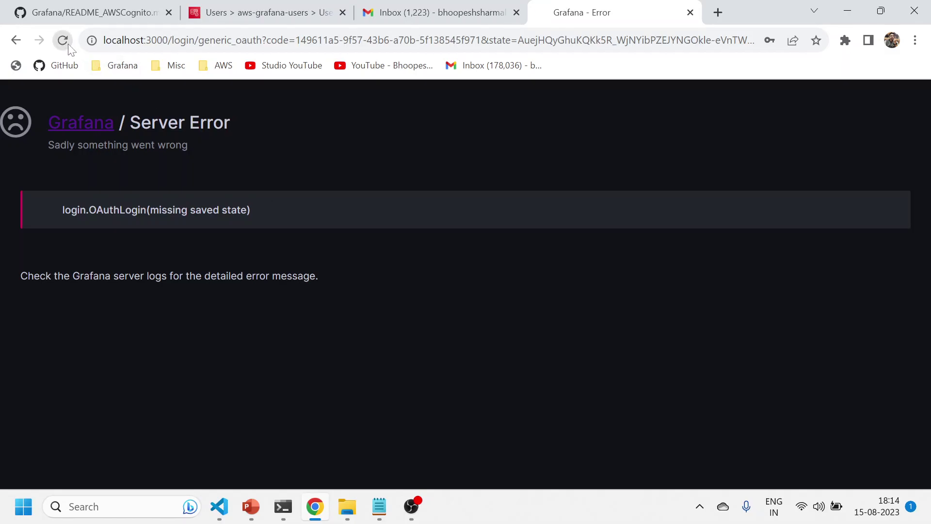
left_click(19, 40)
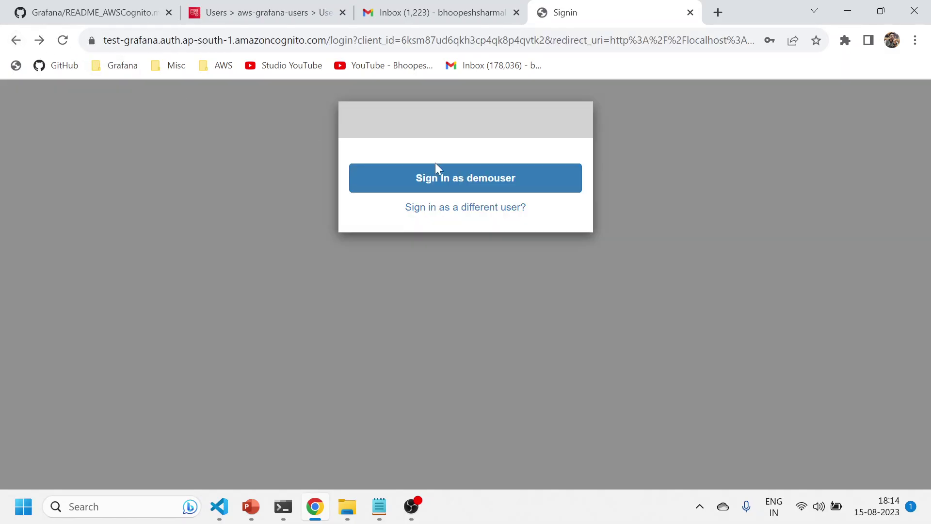
left_click(449, 175)
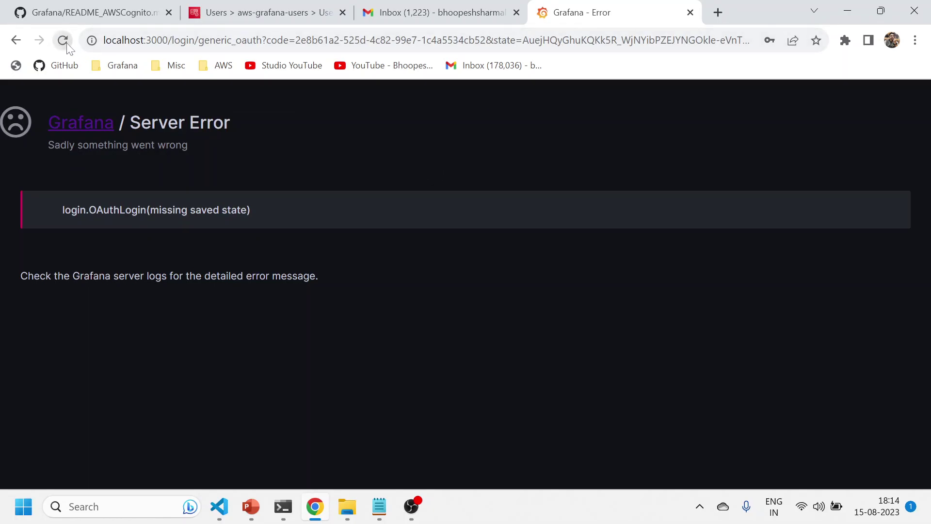
left_click(690, 13)
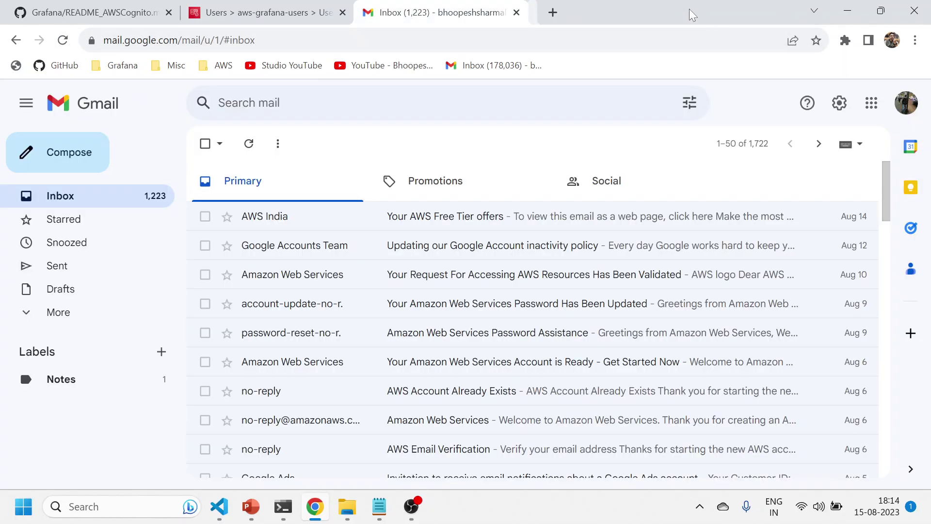
Copy 127.0.0.1:3000 from the terminal and load Grafana in a new browser tab
left_click(916, 40)
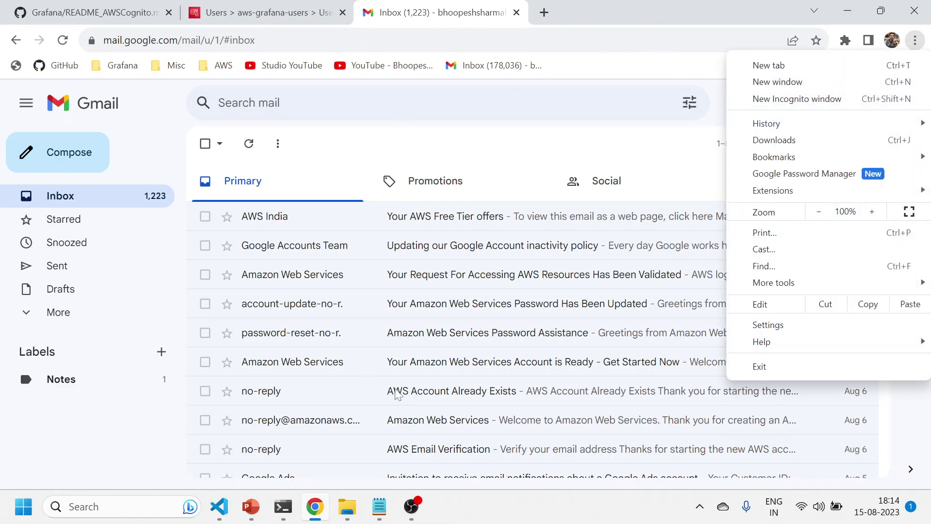
left_click(285, 507)
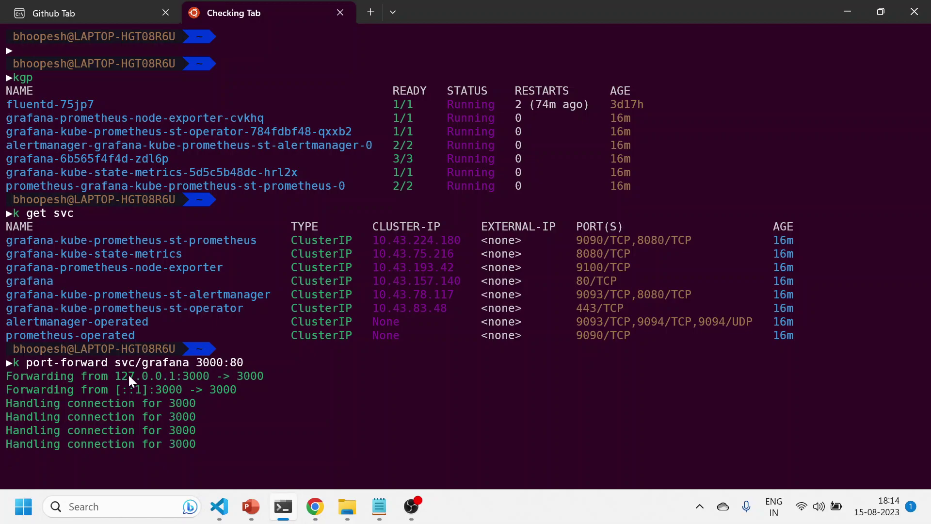
left_click_drag(121, 370, 208, 375)
key("ctrl+c")
key("alt+Tab")
left_click(545, 12)
key("ctrl+v")
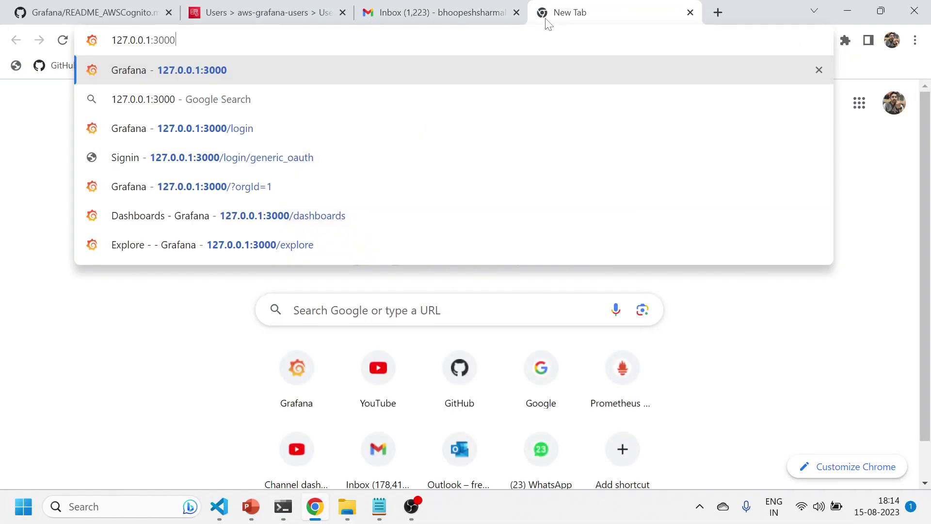
key("Return")
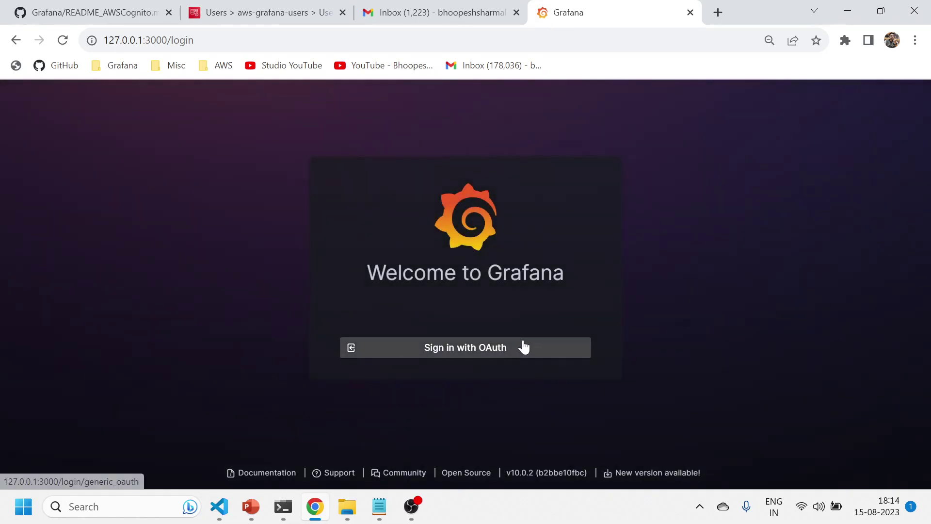
Retry the OAuth sign-in, return to the Grafana login page, and bring up Chrome's main menu
left_click(523, 347)
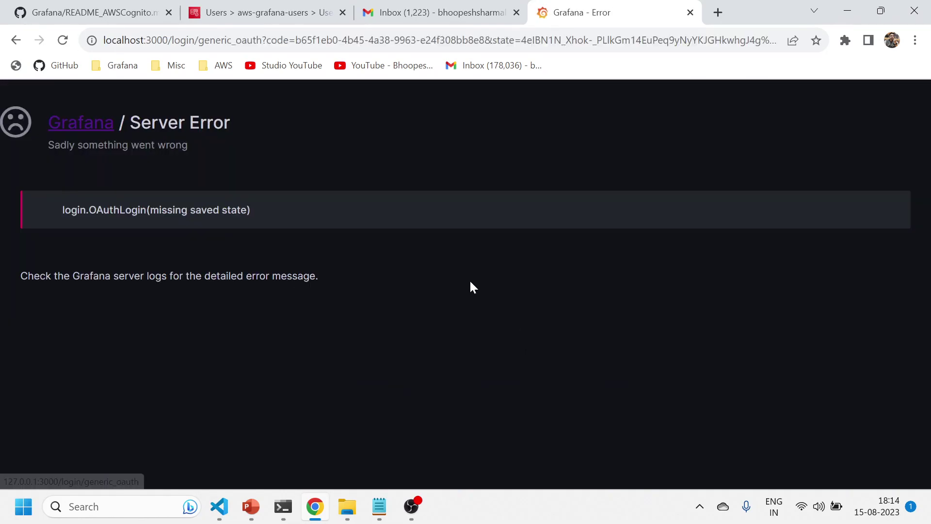
left_click(15, 40)
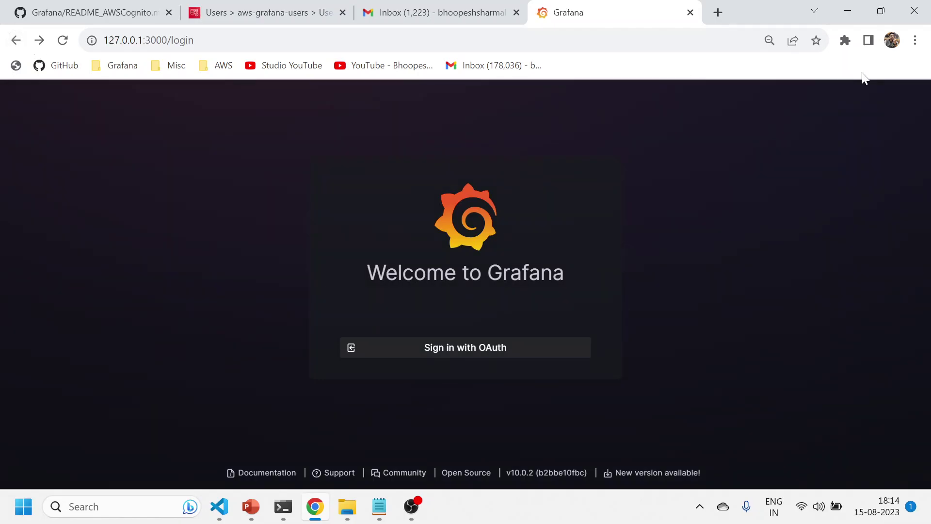
left_click(915, 40)
In a new Incognito window, load 127.0.0.1, start the OAuth sign-in and submit demouser's credentials
left_click(776, 97)
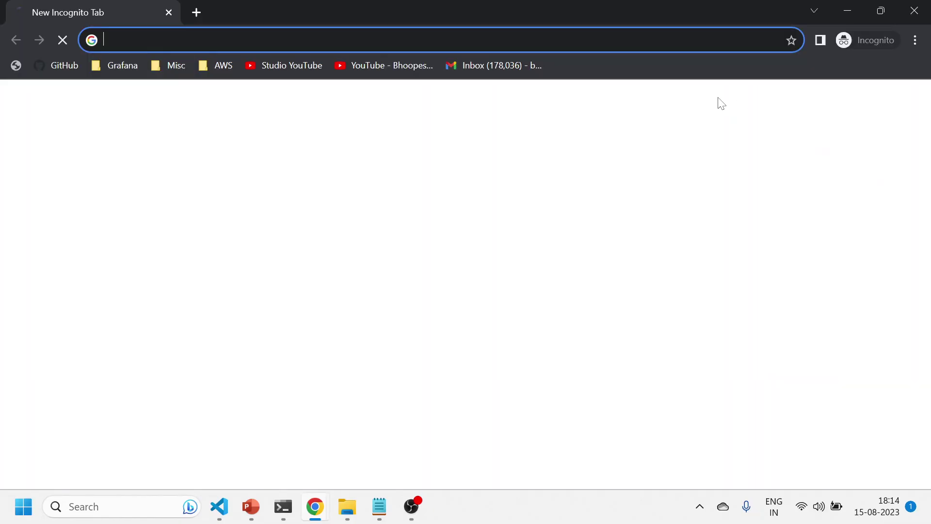
type("127.0.0.1")
key("Return")
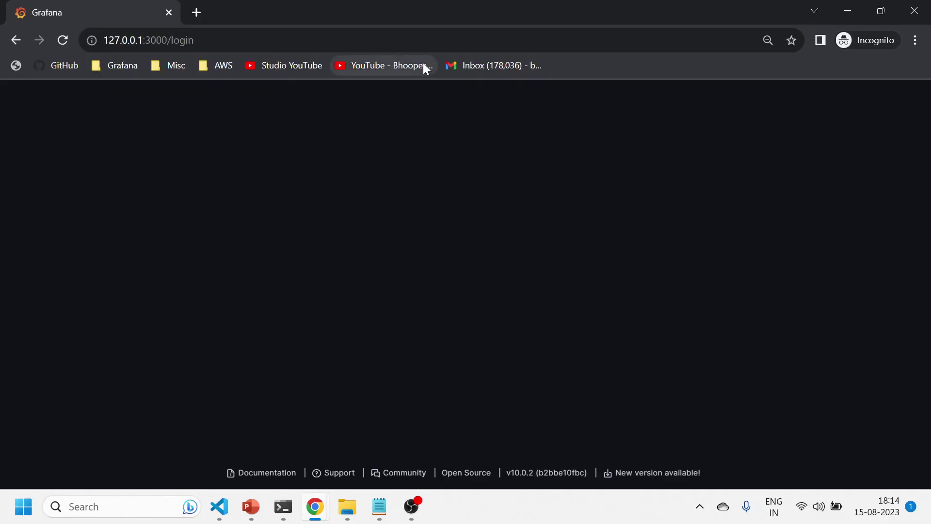
left_click(521, 350)
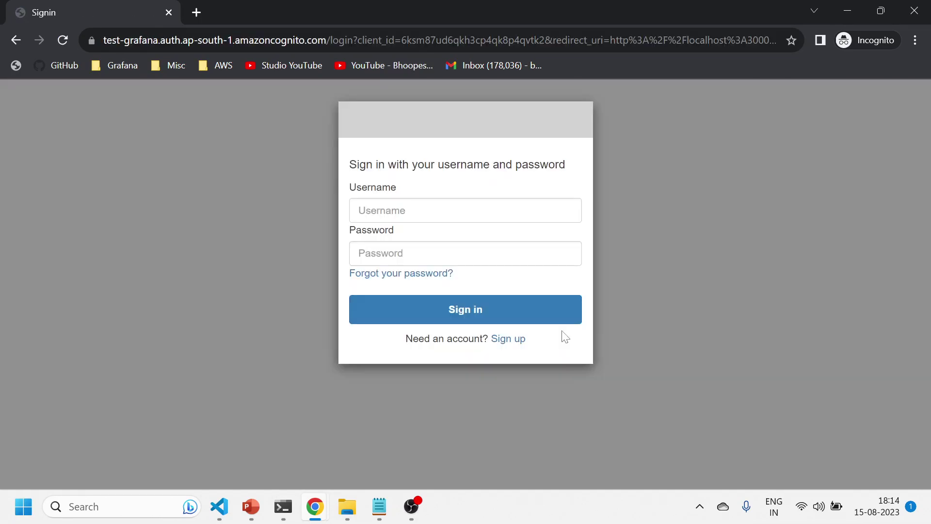
left_click(446, 214)
left_click(451, 245)
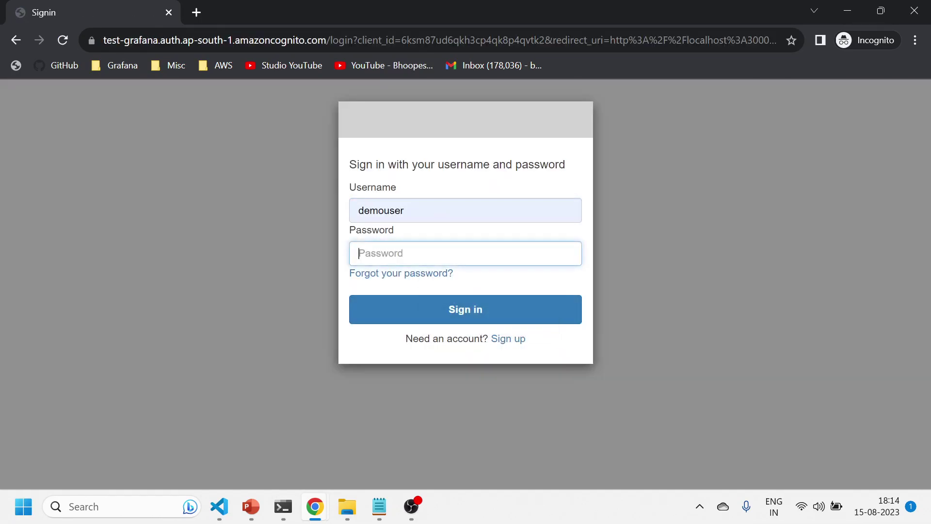
type("•")
key("Return")
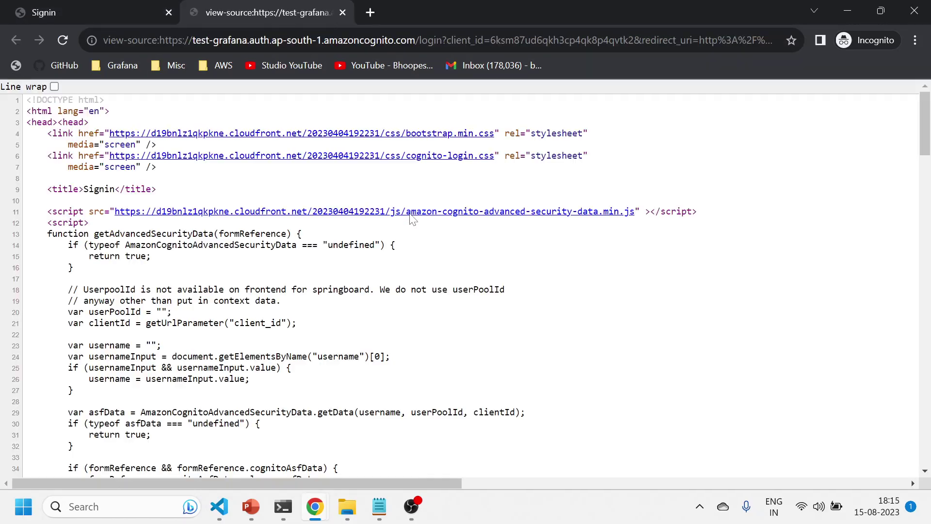
Retry with the saved demouser username and a corrected password
left_click(343, 12)
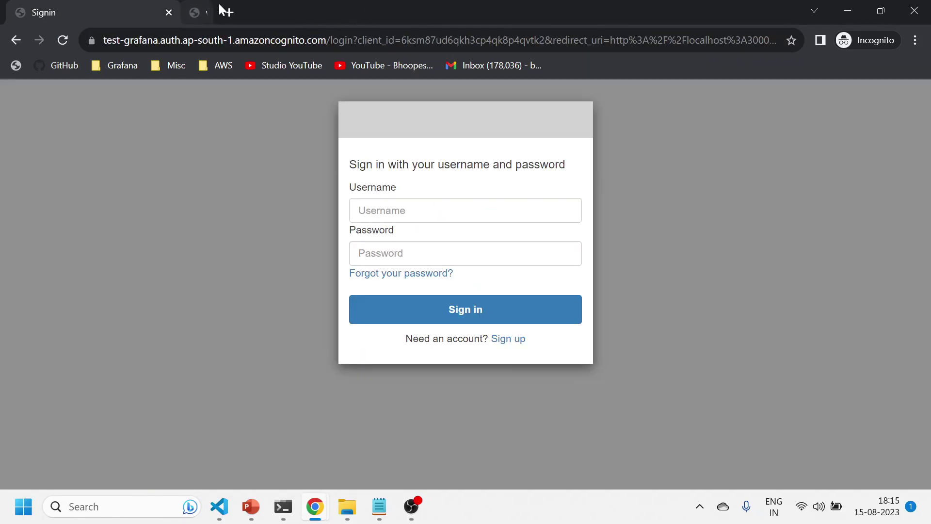
left_click(451, 210)
left_click(438, 247)
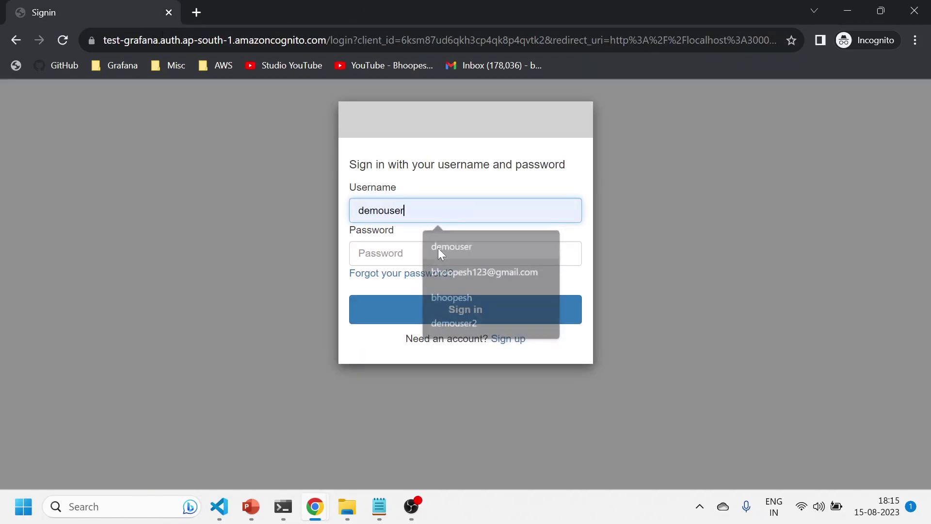
left_click(465, 253)
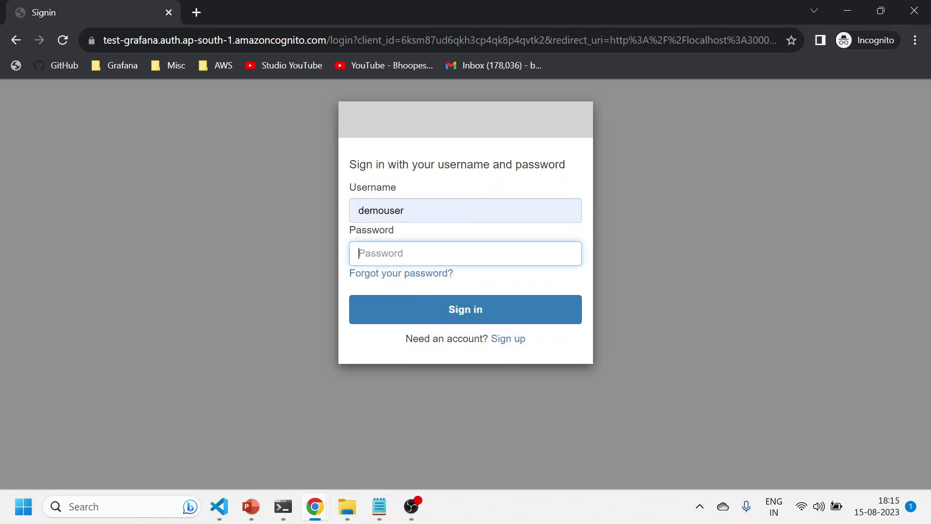
type("••••••••")
key("BackSpace")
key("BackSpace")
key("BackSpace")
key("BackSpace")
key("BackSpace")
key("BackSpace")
key("BackSpace")
type("***")
key("Return")
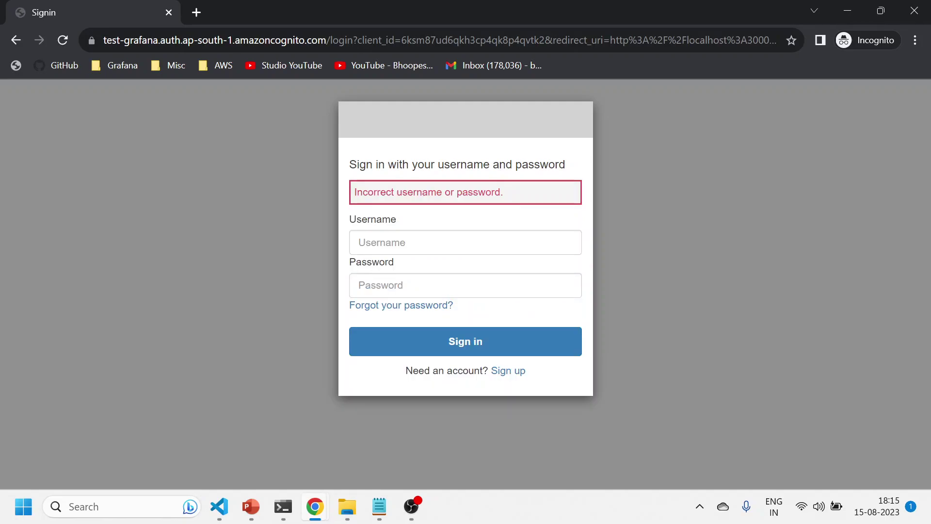
Fill the saved username and password once more, reaching Grafana's home page at localhost:3000
left_click(447, 242)
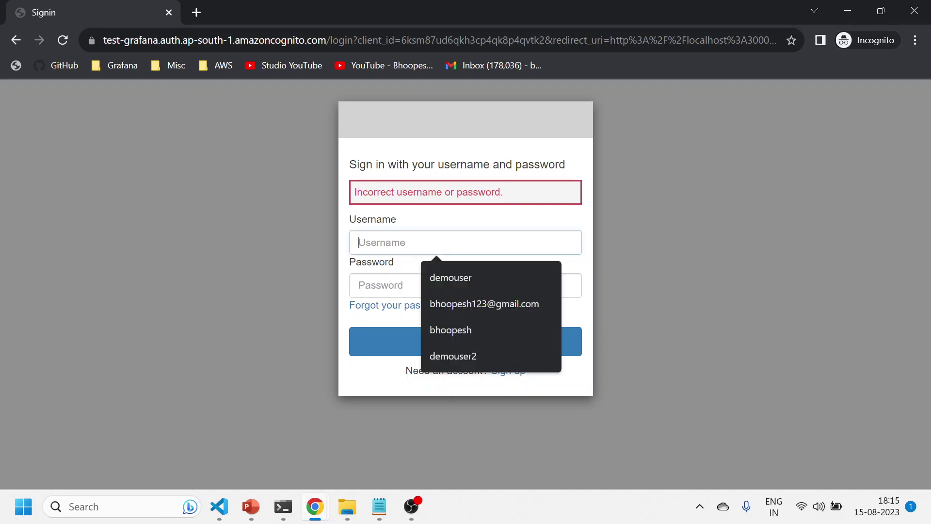
left_click(447, 273)
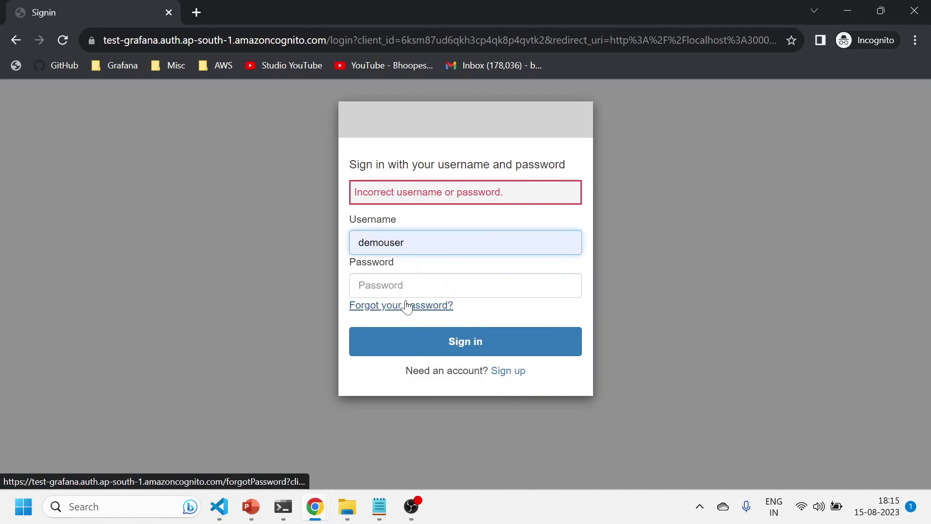
key("Tab")
type("*")
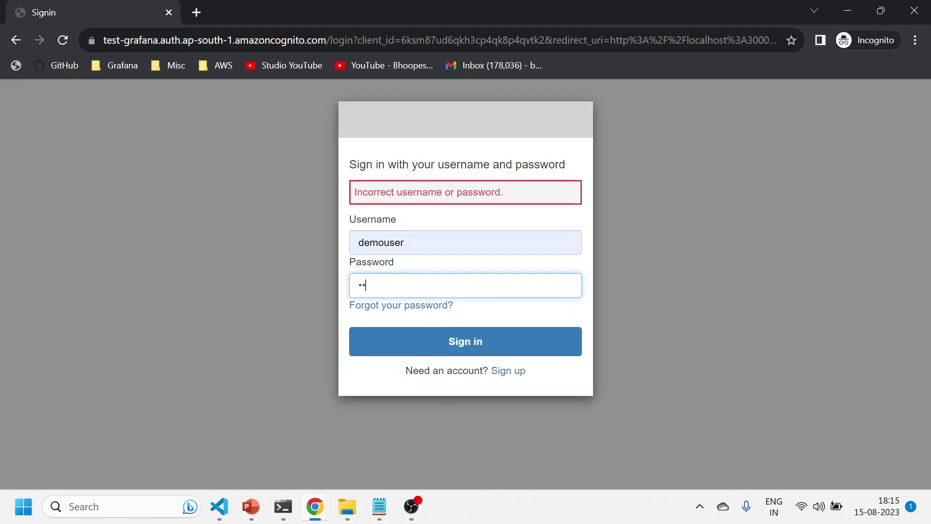
type("*******")
key("Return")
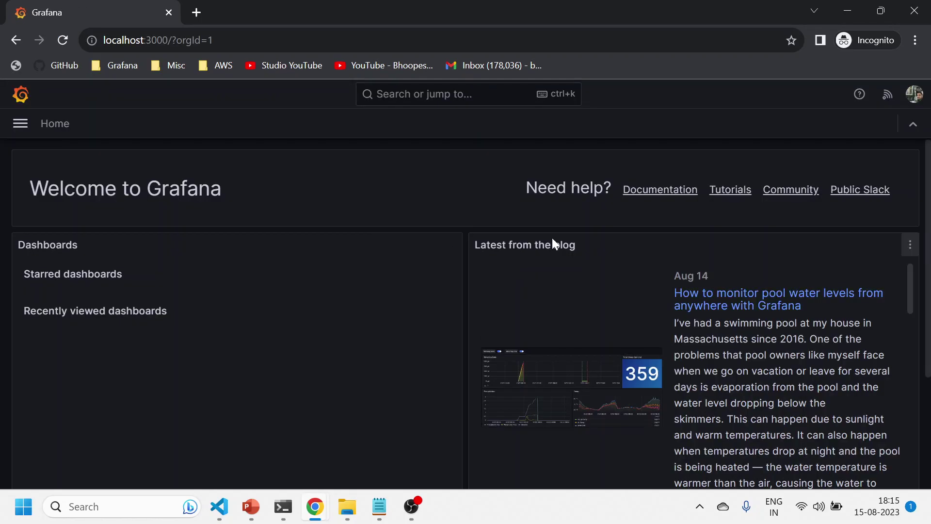
Open the Kubernetes / API server dashboard from the General folder under Dashboards
left_click(914, 94)
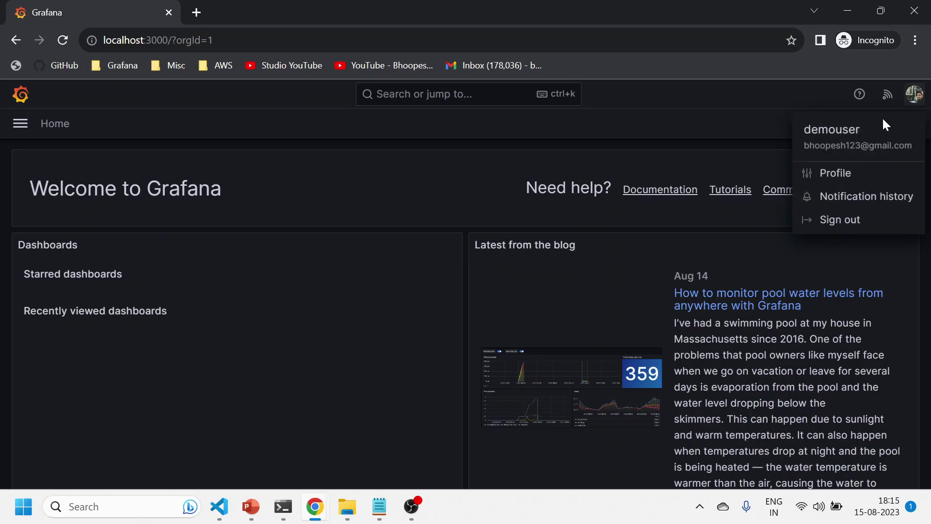
left_click(10, 124)
left_click(20, 123)
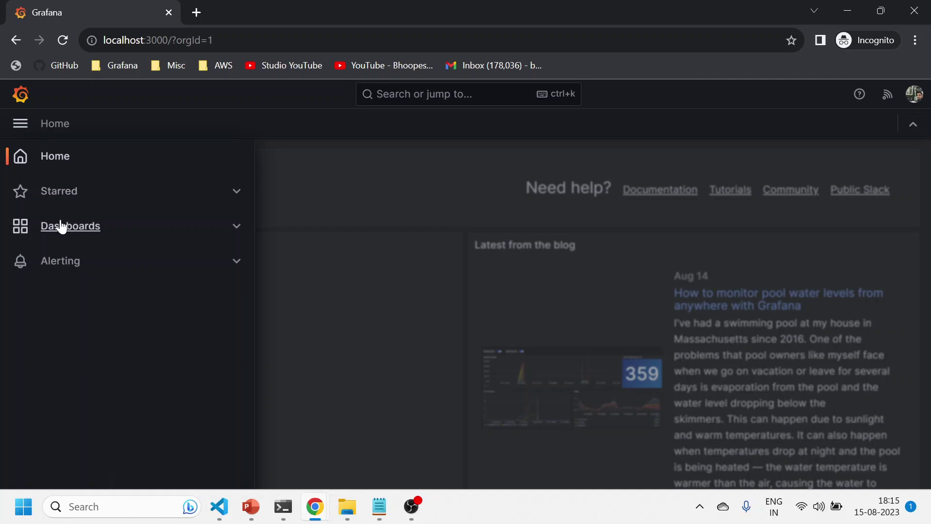
left_click(62, 227)
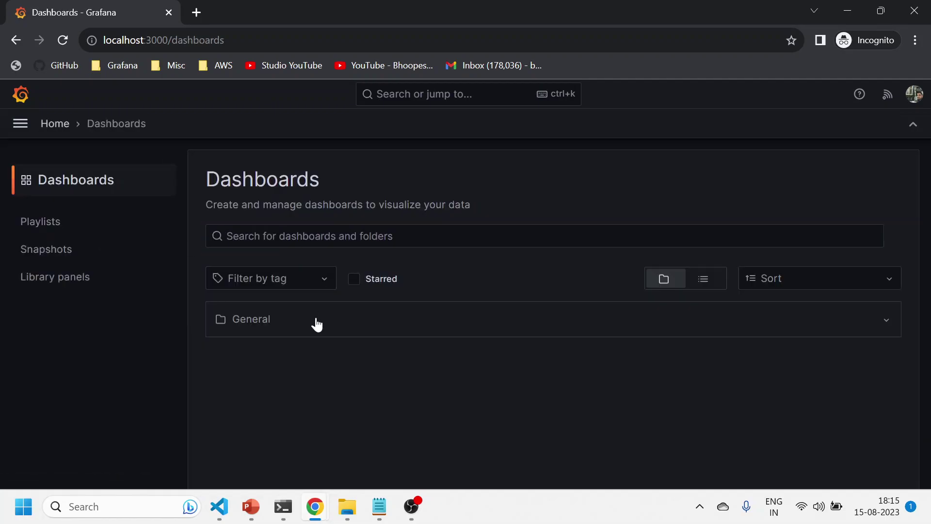
left_click(317, 324)
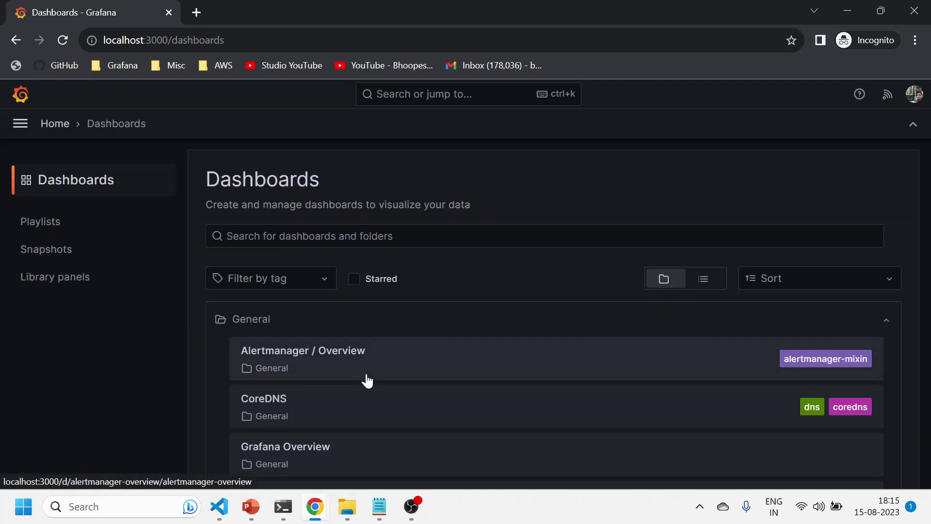
scroll(366, 379, "down", 3)
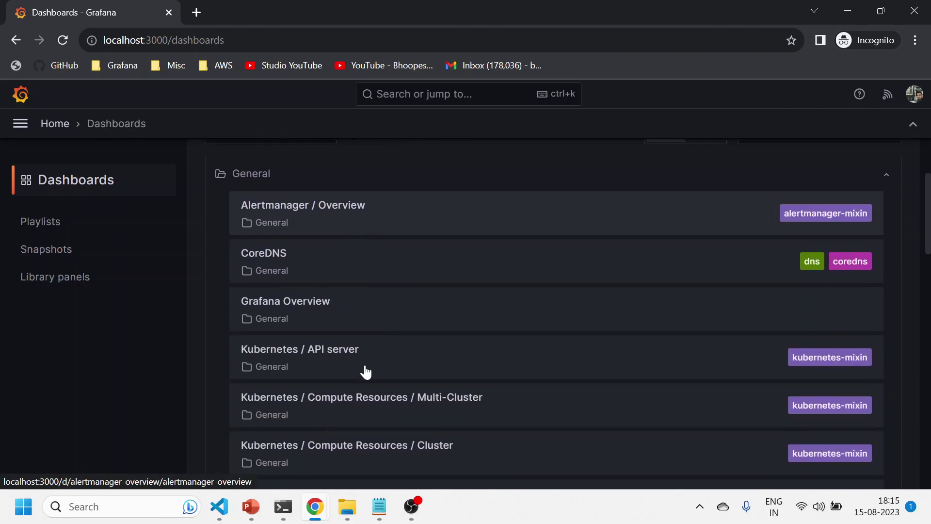
left_click(362, 371)
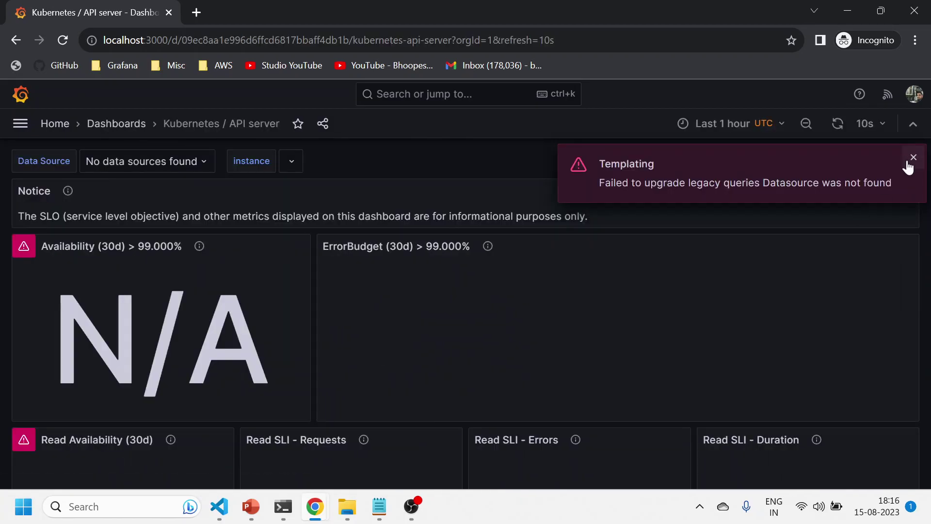
left_click(913, 159)
Check the profile shows Synced via Generic OAuth with a Viewer role, then sign out of Grafana
left_click(915, 93)
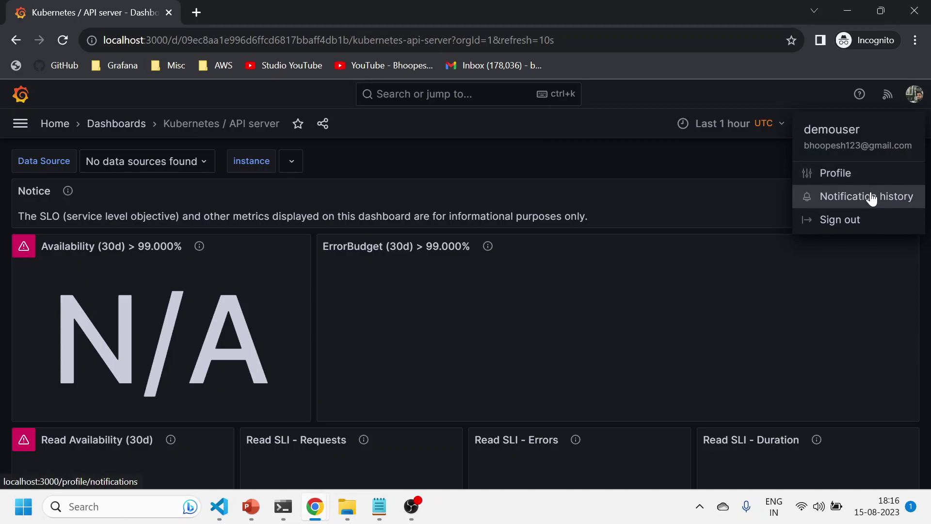
left_click(849, 176)
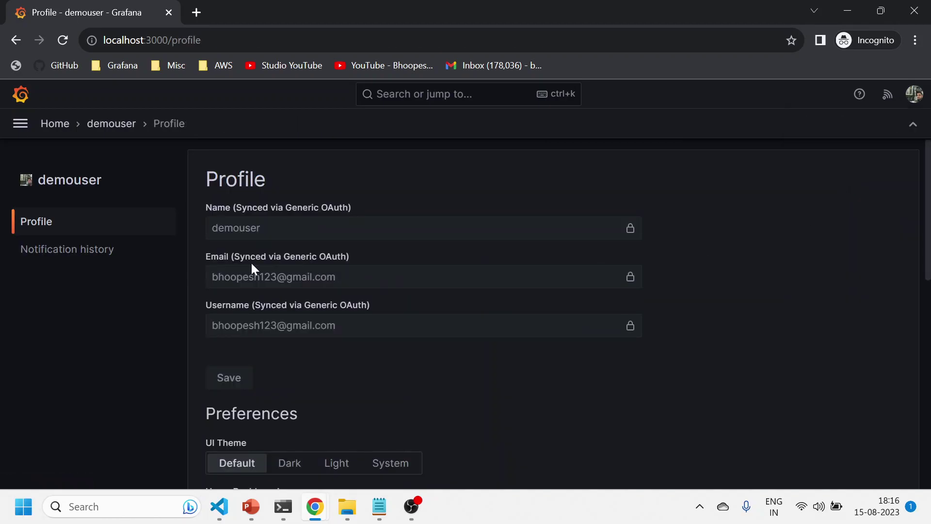
left_click_drag(237, 262, 355, 260)
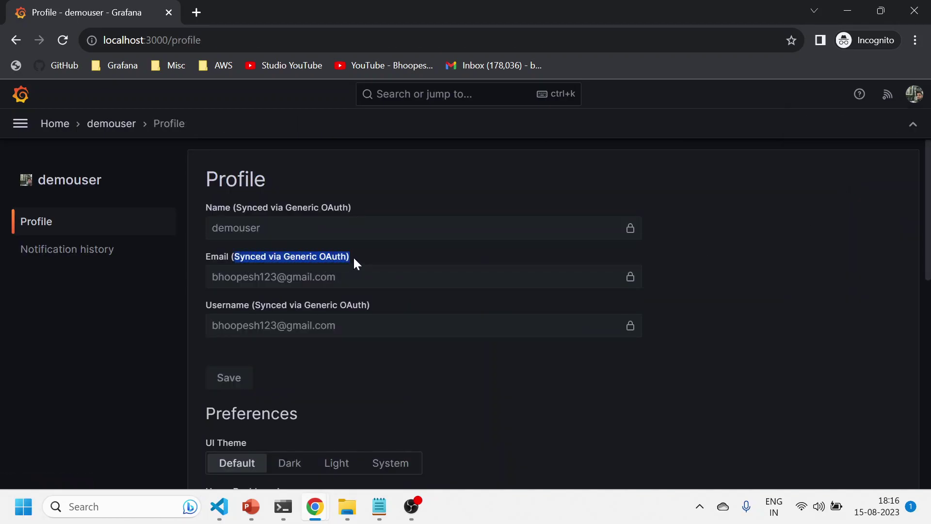
double_click(321, 306)
scroll(384, 368, "down", 4)
scroll(376, 368, "down", 4)
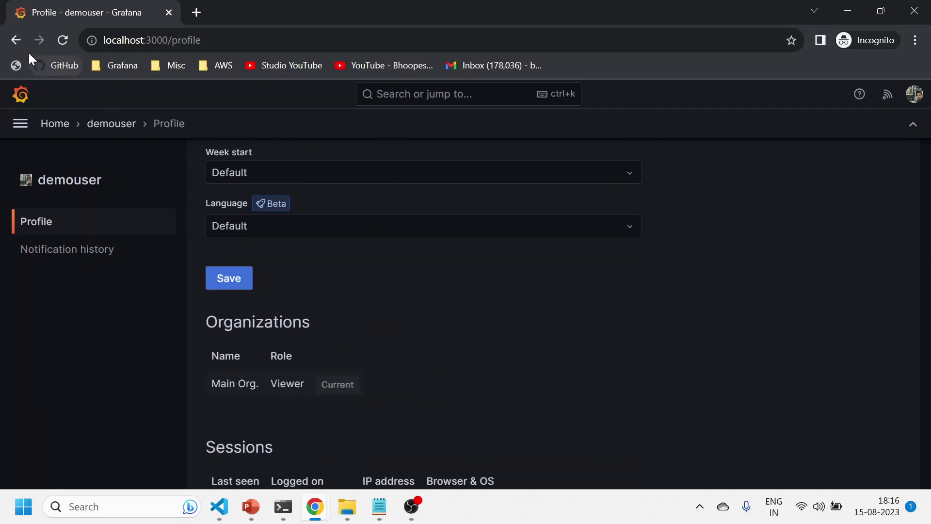
left_click(16, 40)
left_click(912, 101)
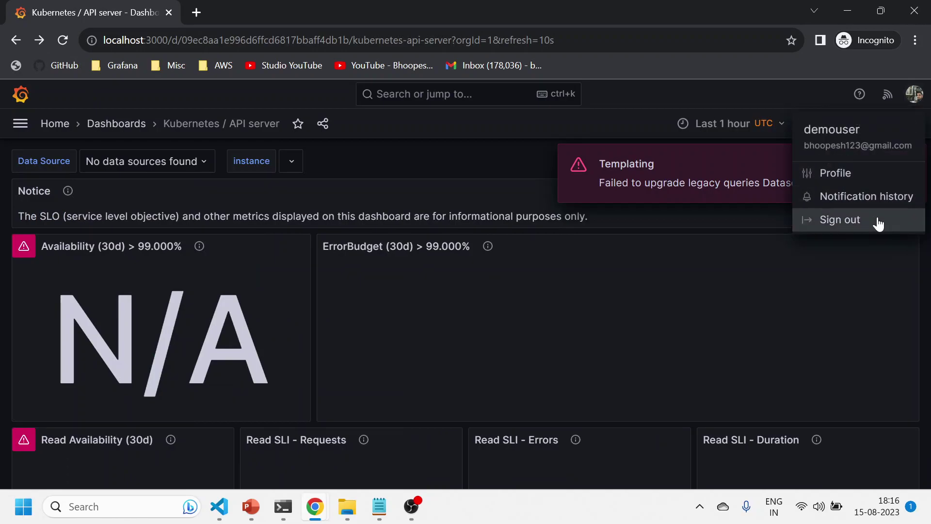
left_click(825, 220)
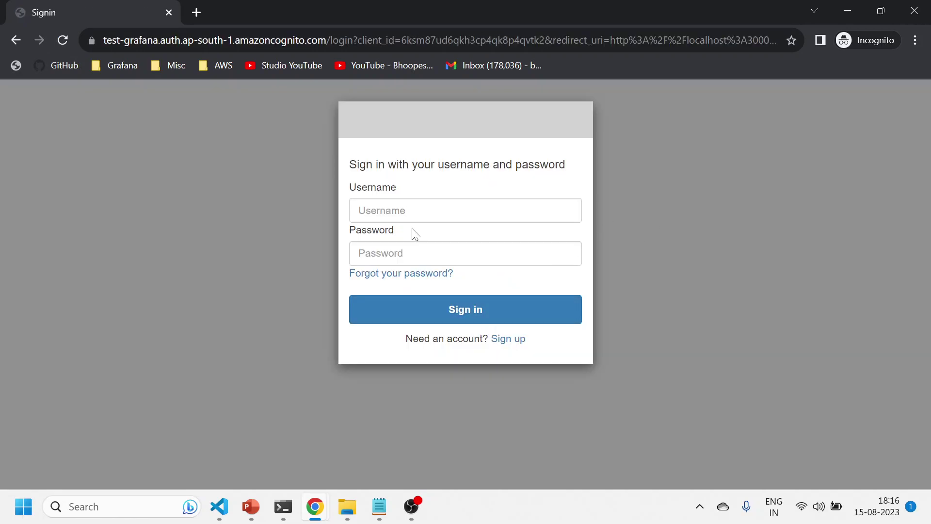
Submit the sign-up form with username demouser2, name 'Demo U', the user's e-mail address and a password
left_click(504, 340)
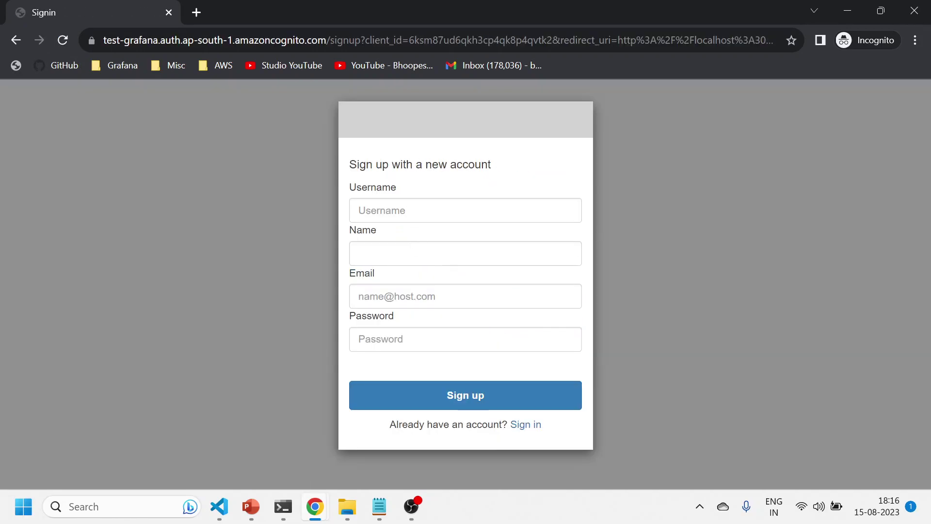
left_click(437, 210)
left_click(436, 246)
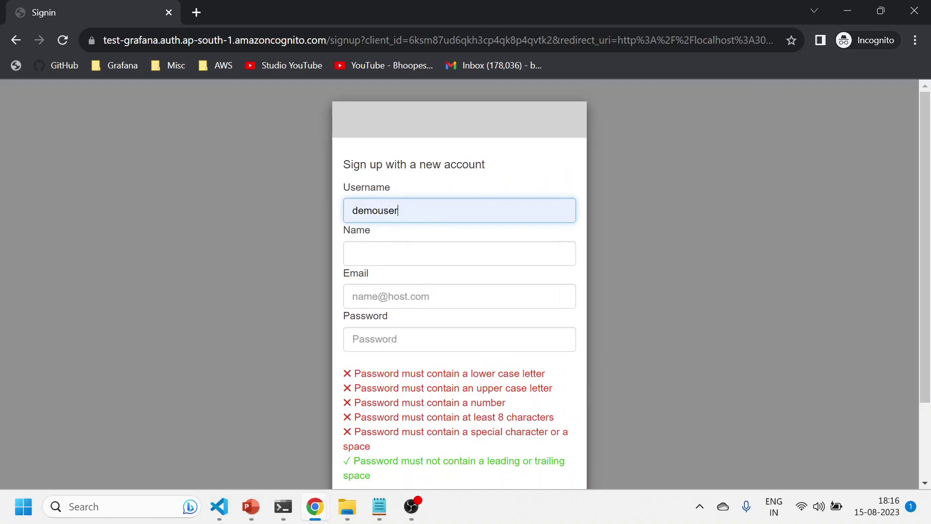
type("2")
left_click(430, 253)
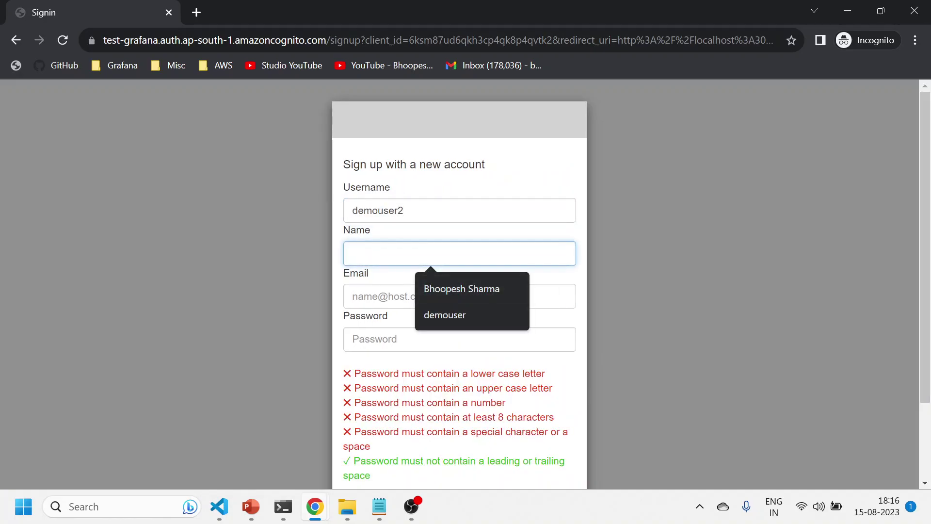
type("Demo User 2")
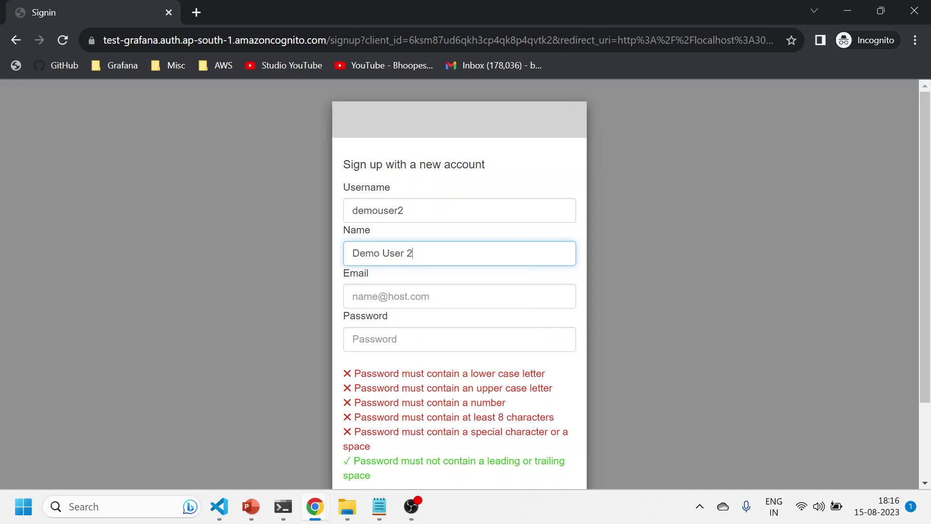
key("Tab")
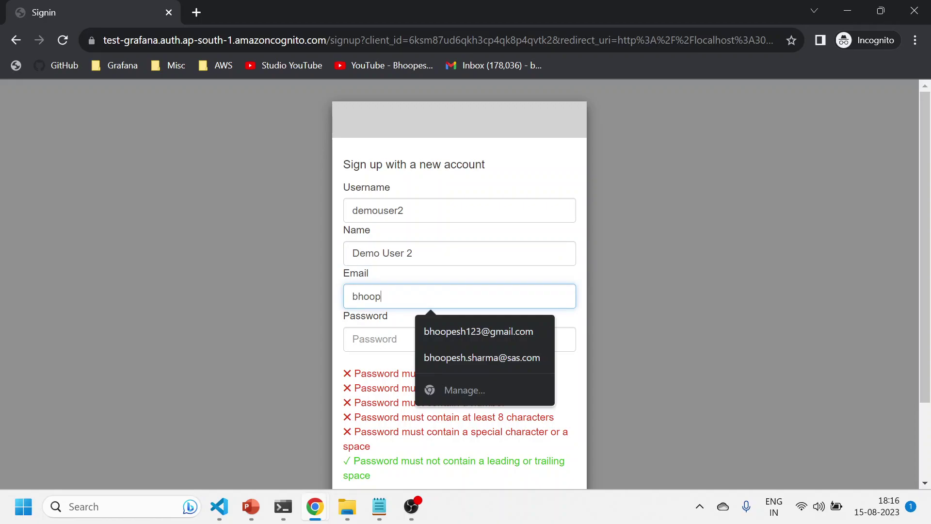
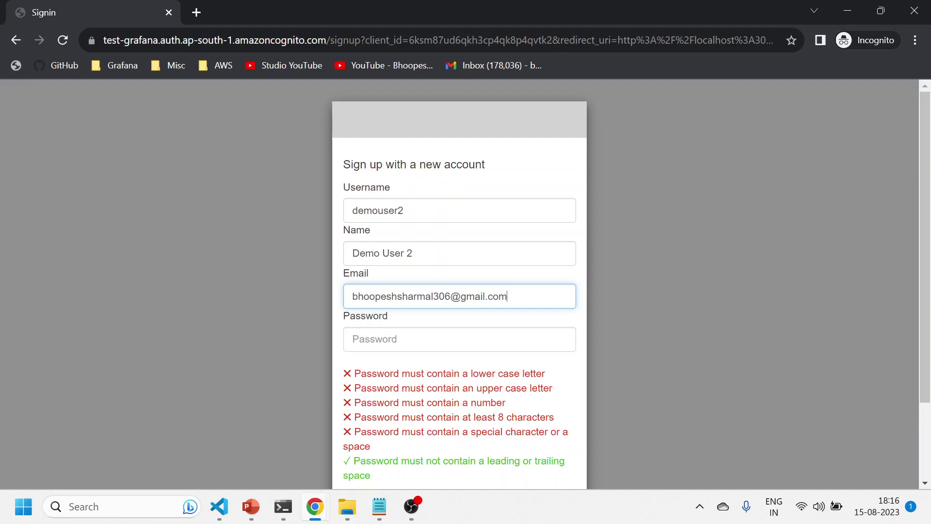
left_click(459, 339)
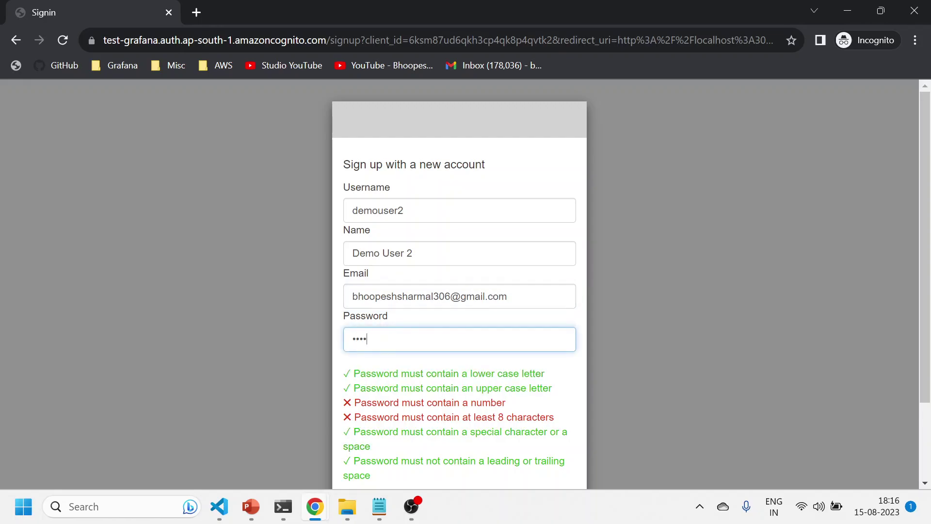
key("Return")
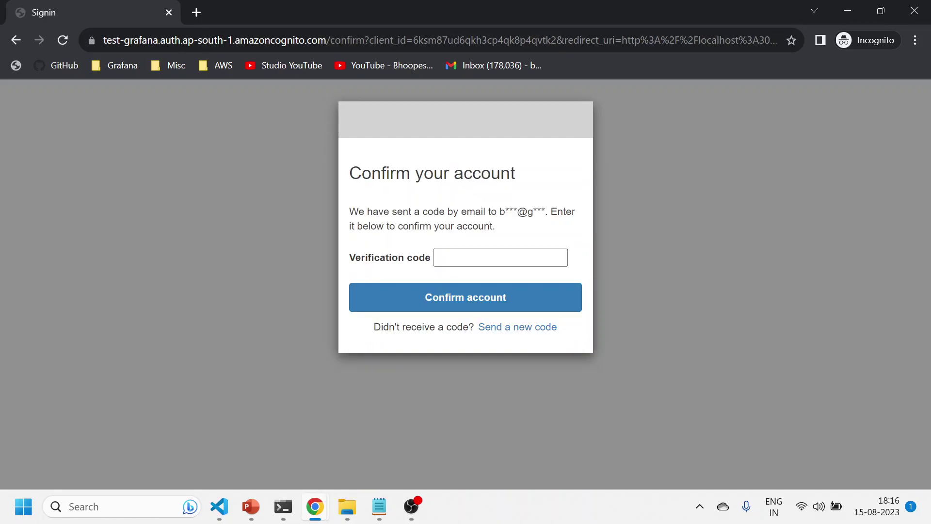
Open the Cognito verification code email in the Gmail inbox
left_click(490, 255)
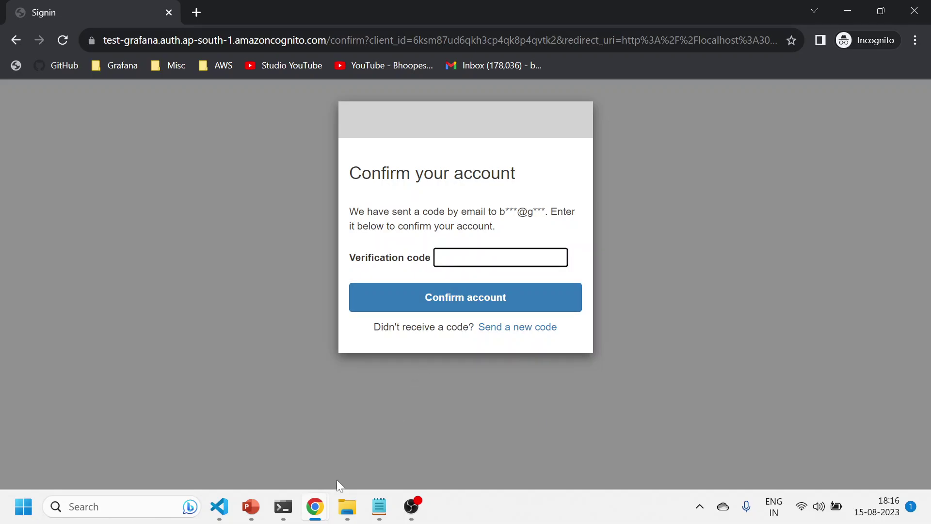
mouse_move(315, 507)
left_click(264, 444)
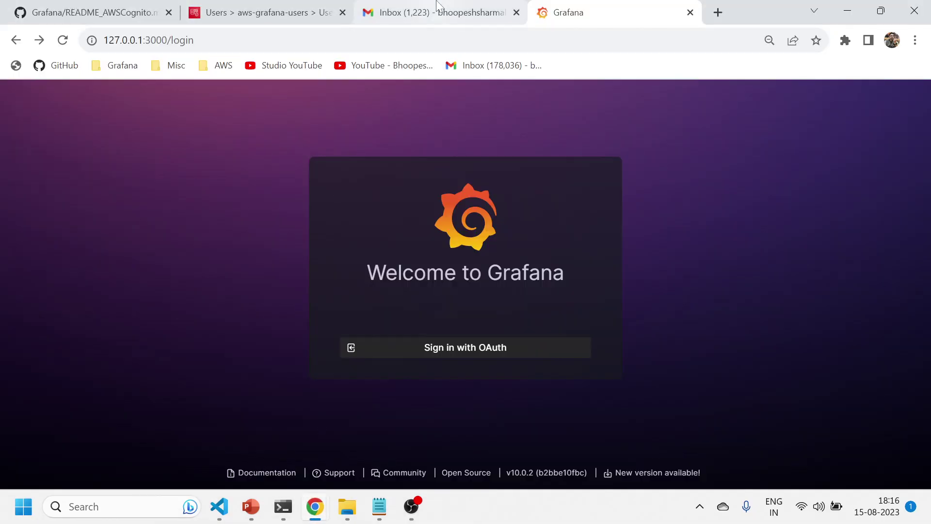
left_click(438, 5)
left_click(391, 218)
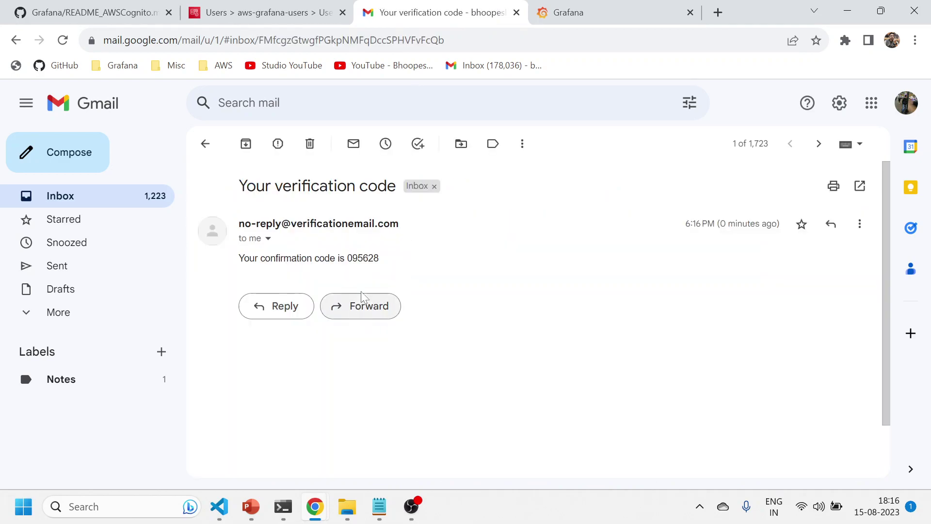
Copy the confirmation code into the Cognito confirmation page and confirm demouser2's account
double_click(363, 258)
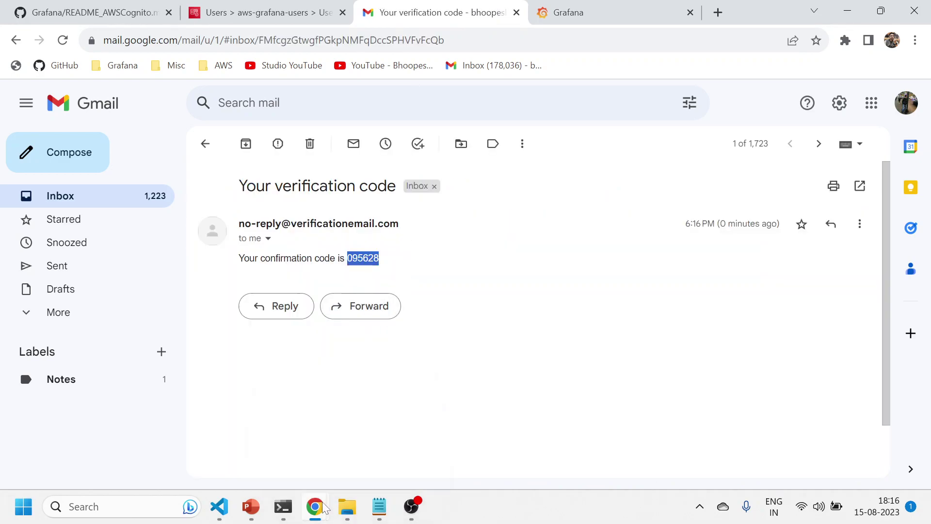
mouse_move(316, 507)
left_click(394, 425)
key("ctrl+v")
left_click(470, 300)
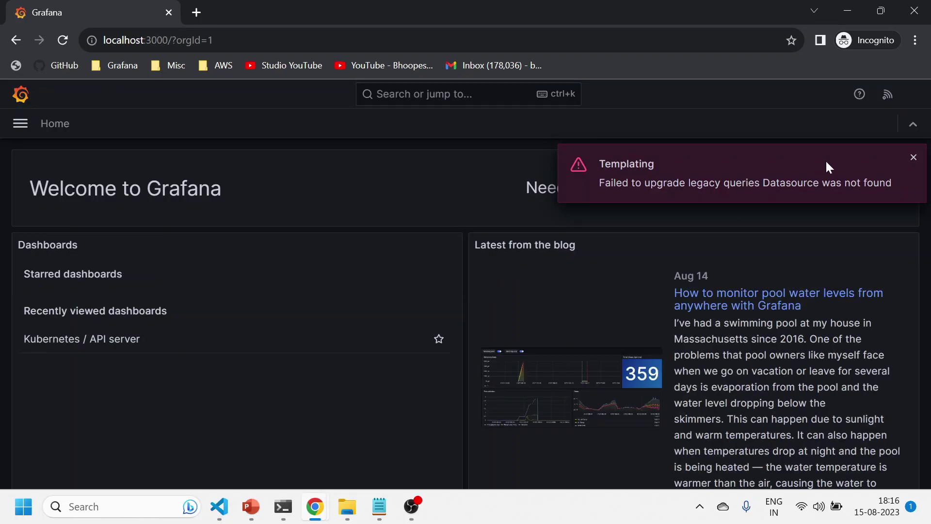
Dismiss the templating error, check the signed-in user, and open the Dashboards list
left_click(914, 158)
left_click(914, 97)
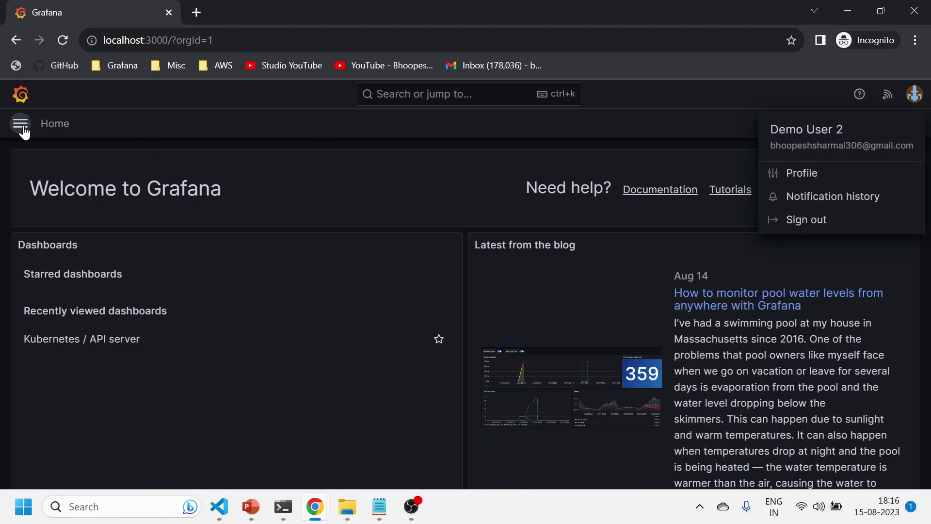
left_click(21, 125)
left_click(62, 228)
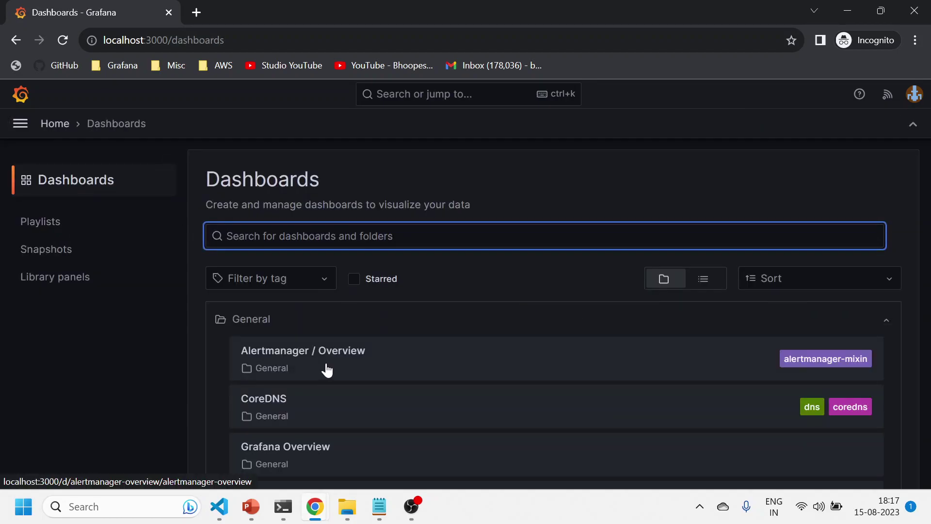
Return to the Cognito aws-grafana-users pool's Users page
mouse_move(322, 512)
left_click(270, 426)
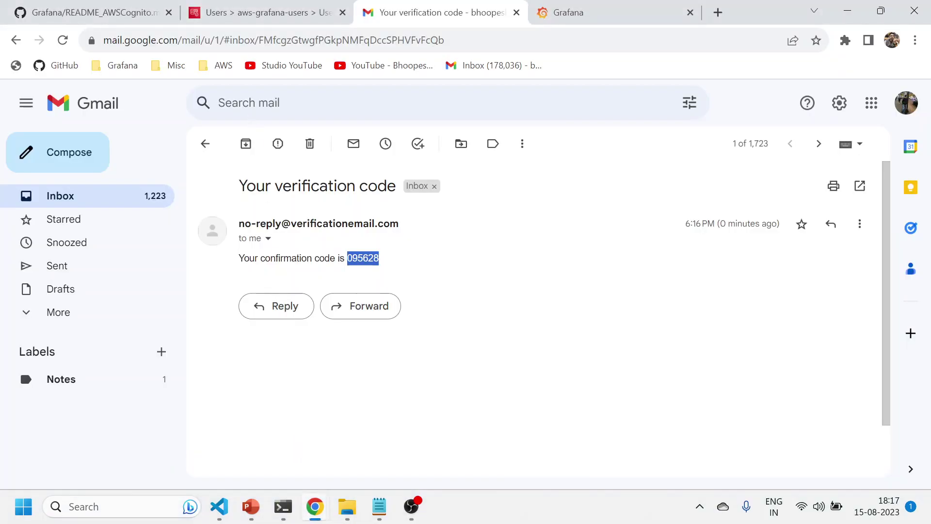
left_click(265, 12)
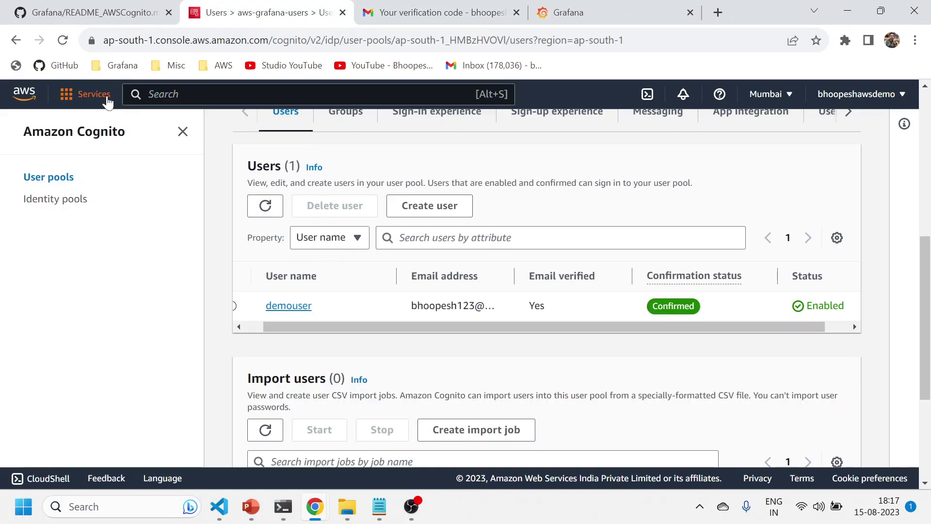
Reload the aws-grafana-users Users table to show confirmed users demouser2 and demouser
left_click(62, 41)
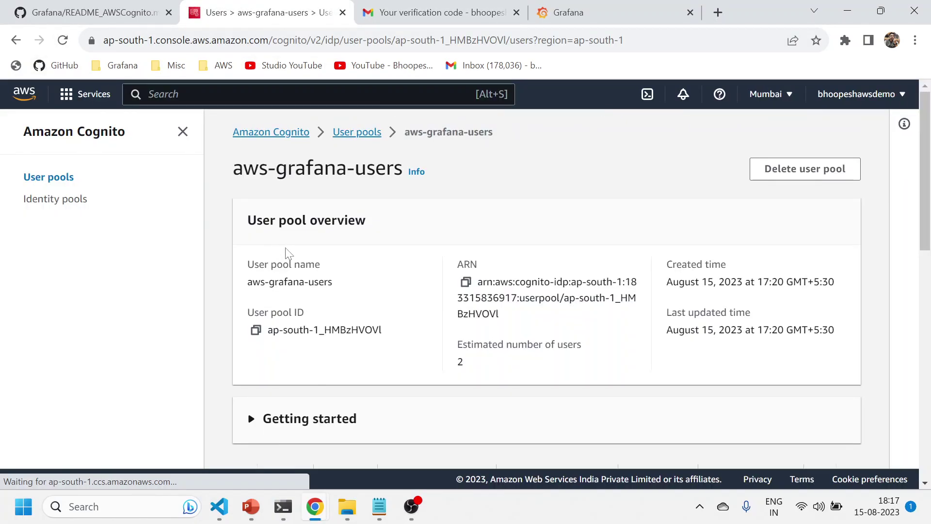
scroll(287, 254, "down", 5)
scroll(291, 277, "down", 4)
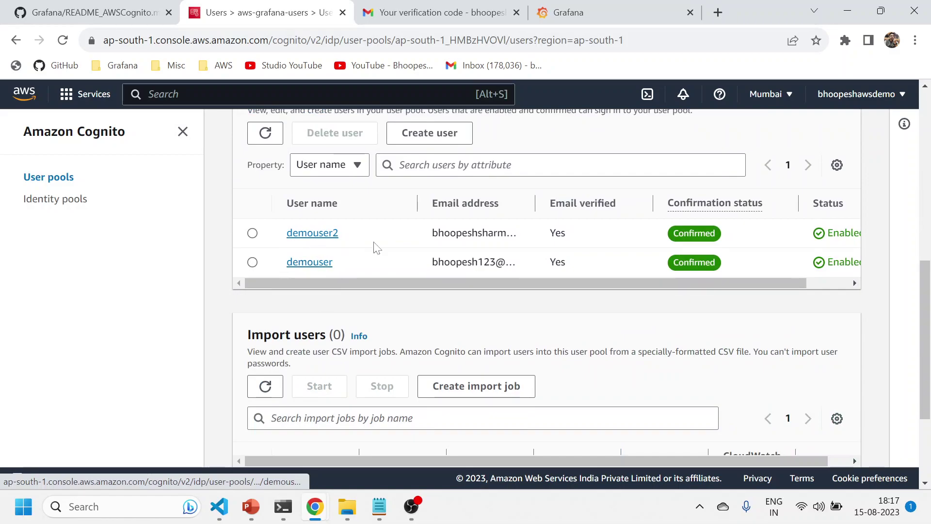
left_click_drag(529, 280, 486, 278)
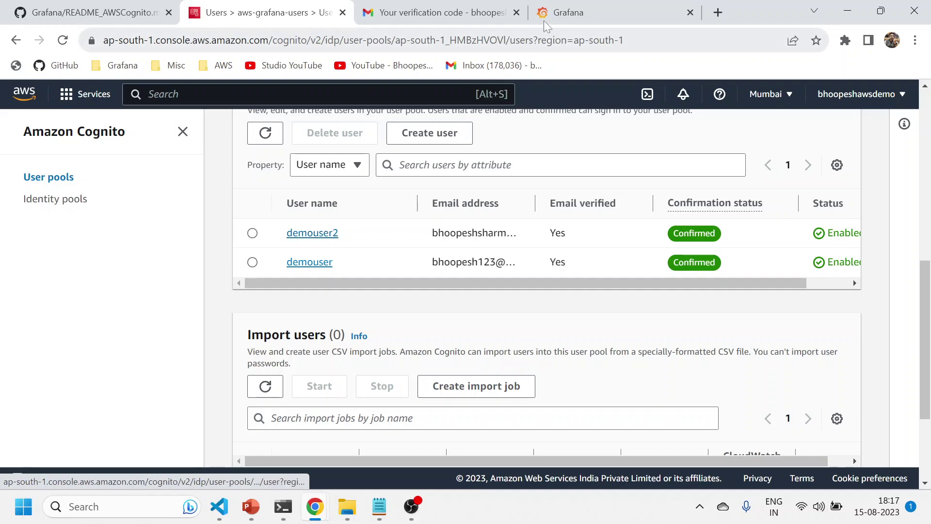
left_click(569, 13)
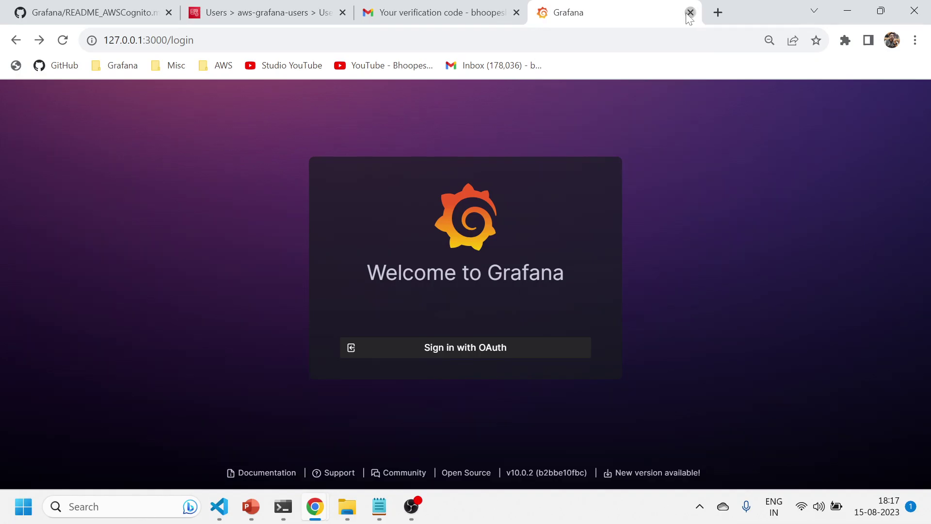
Close the extra Grafana login tab and sign demouser2 out of Grafana
left_click(690, 12)
mouse_move(318, 516)
left_click(369, 453)
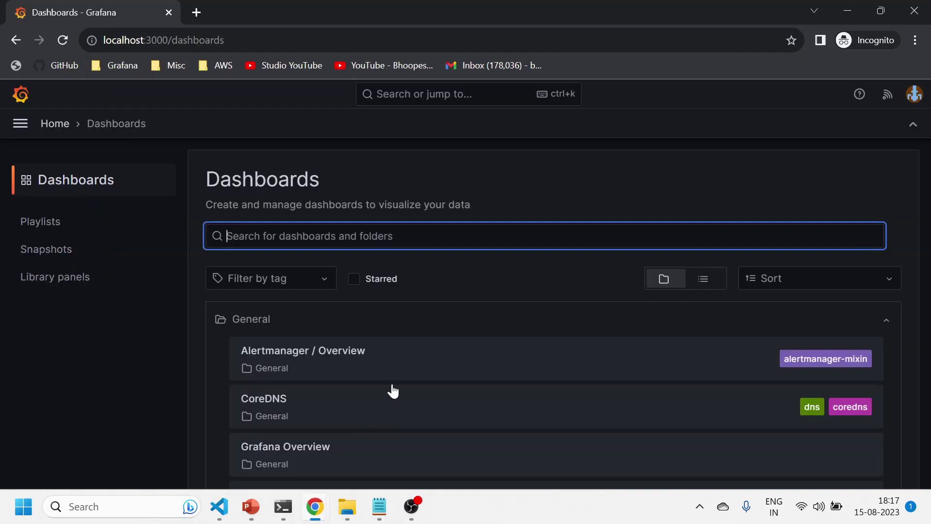
left_click(916, 97)
left_click(824, 221)
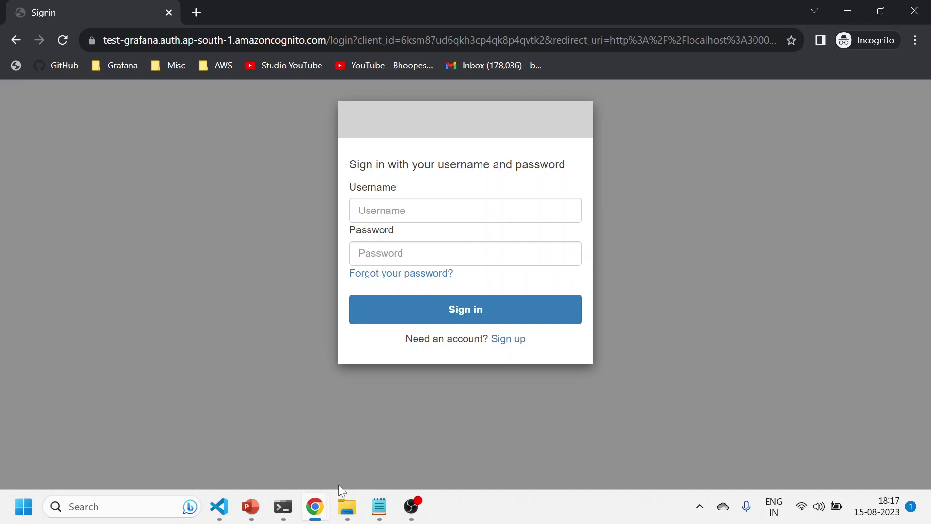
left_click(221, 507)
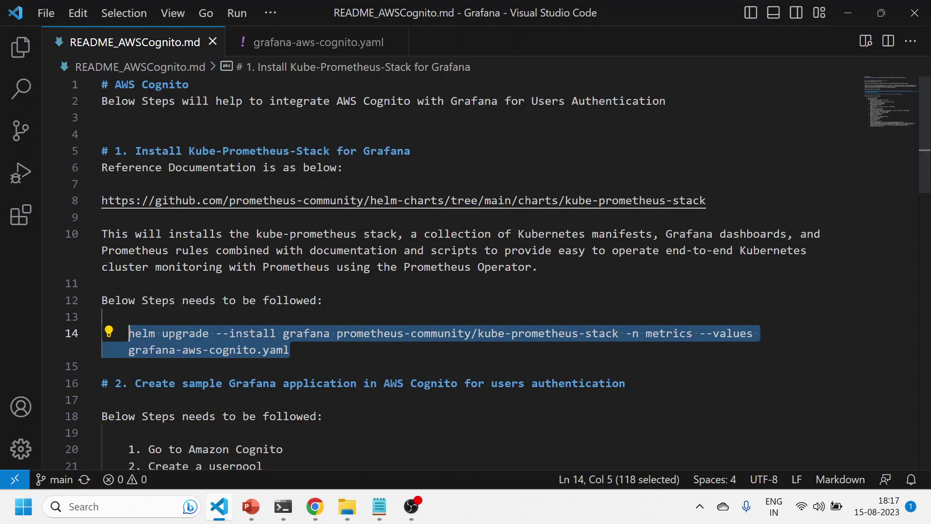
Review the helm install command in the README and the grafana-aws-cognito.yaml config
scroll(466, 272, "down", 1)
scroll(465, 272, "up", 1)
scroll(465, 272, "down", 1)
left_click(296, 267)
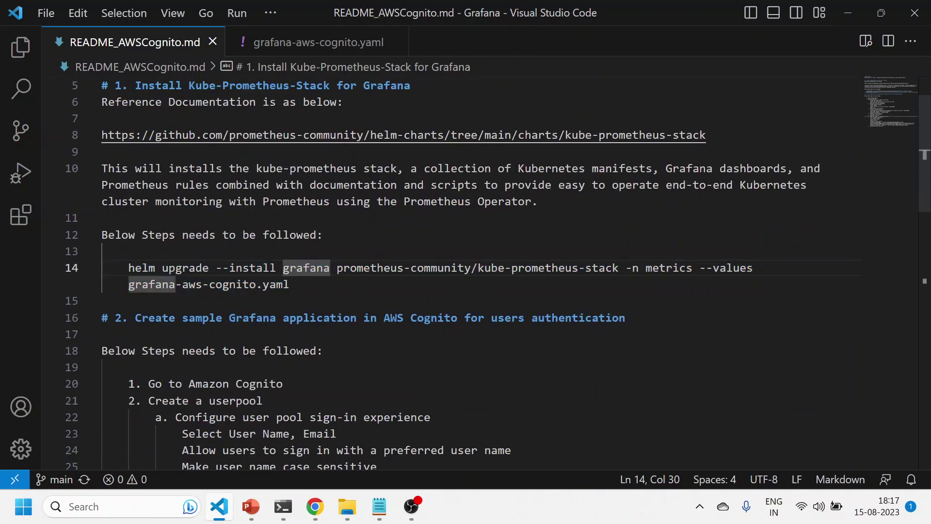
left_click(296, 50)
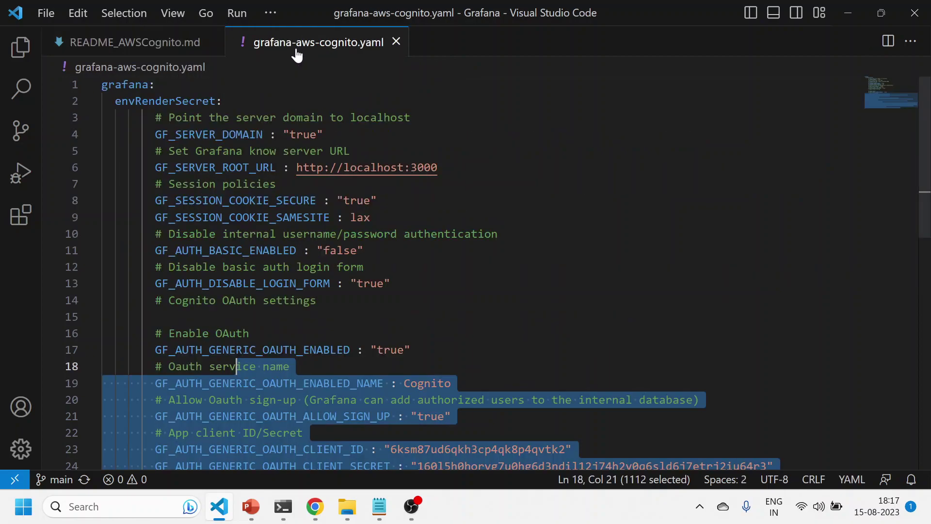
scroll(466, 272, "down", 5)
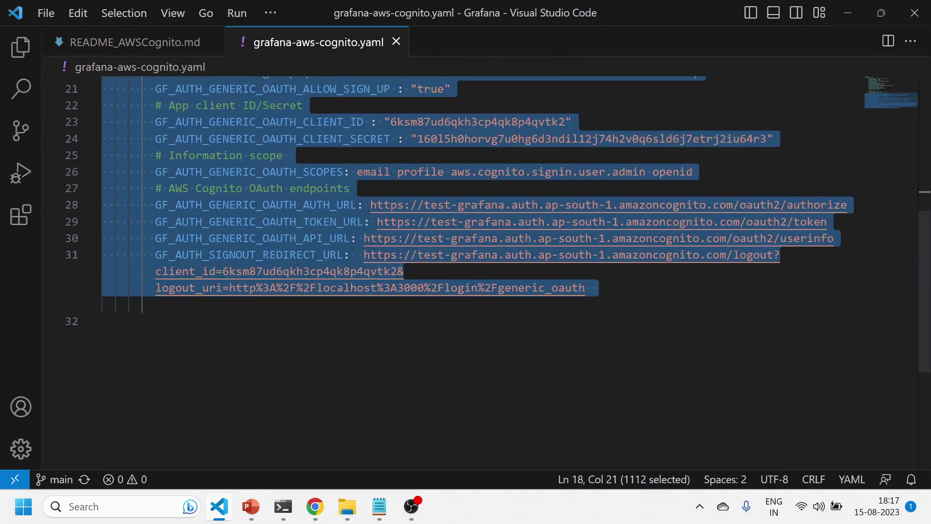
scroll(465, 271, "up", 4)
left_click(153, 46)
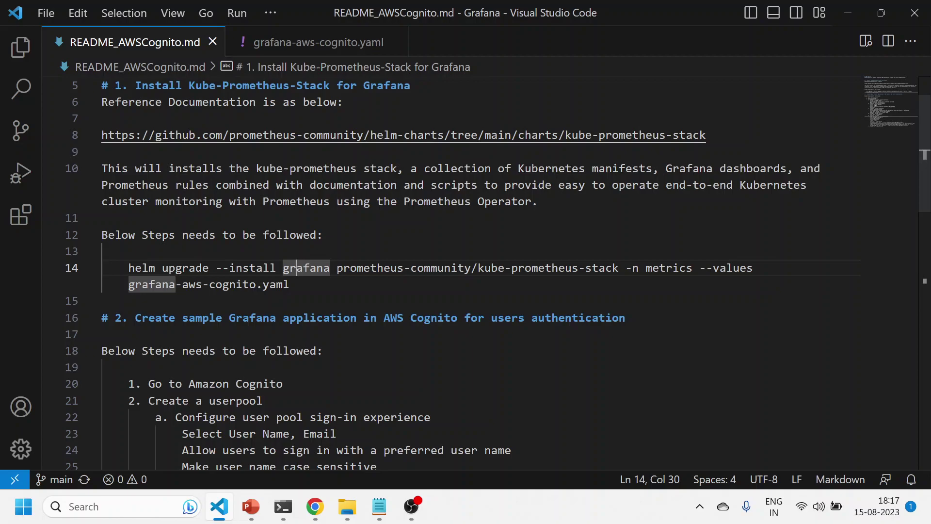
Show the Grafana–AWS Cognito recap slide, then return to the editor
mouse_move(251, 507)
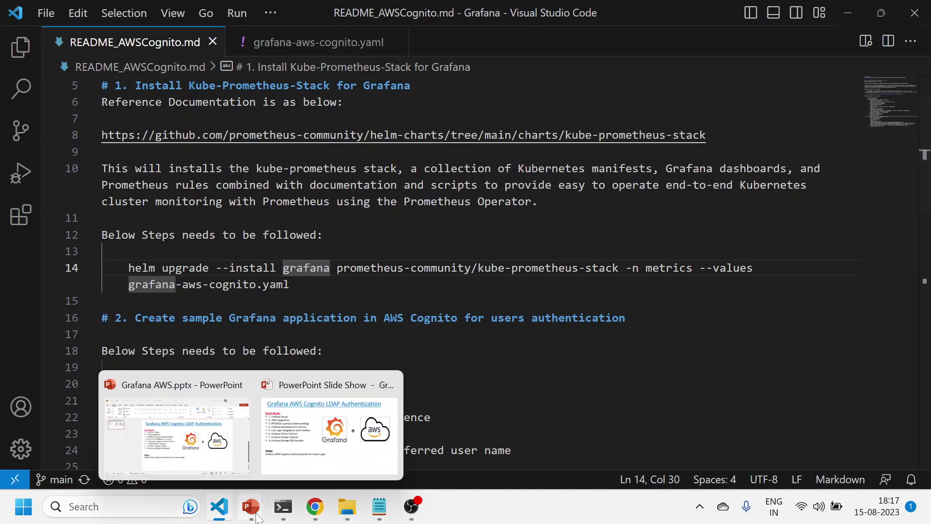
left_click(287, 468)
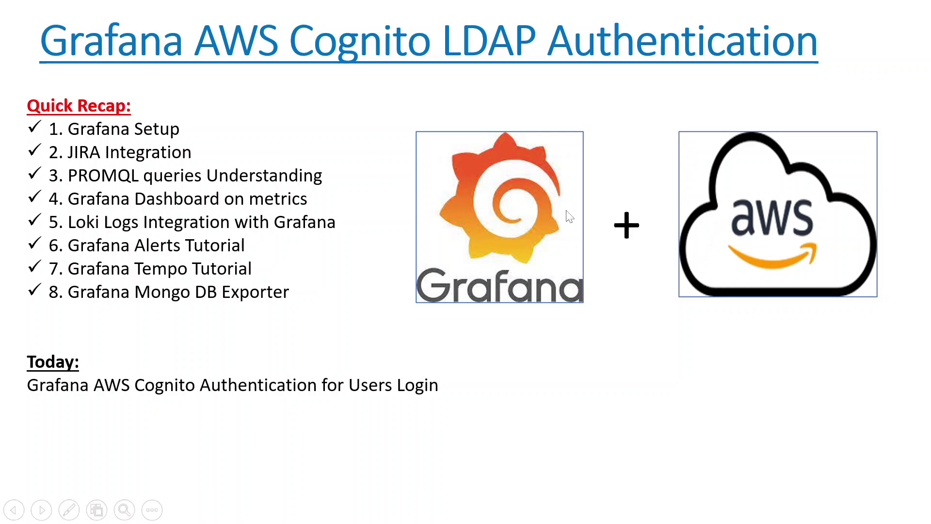
key("alt+Tab")
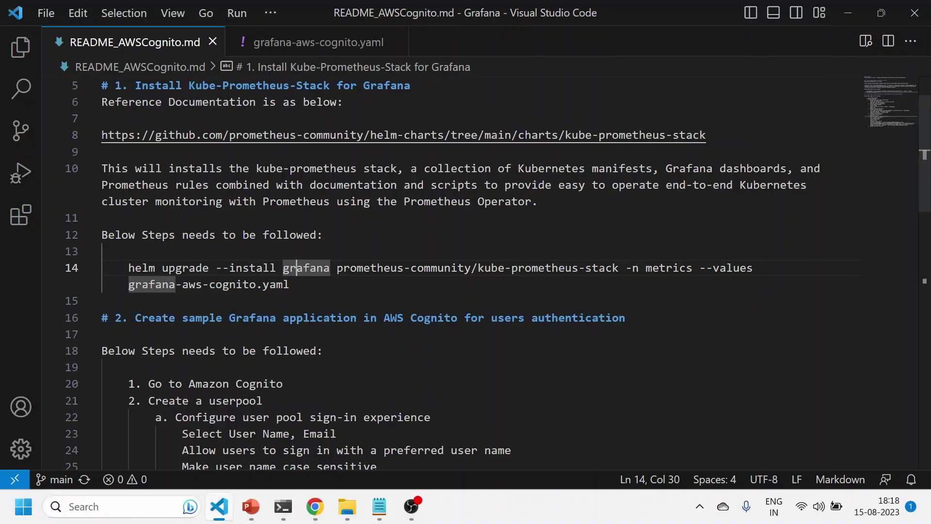
Highlight the client ID and OAuth endpoint settings in grafana-aws-cognito.yaml
left_click(279, 43)
scroll(465, 271, "up", 3)
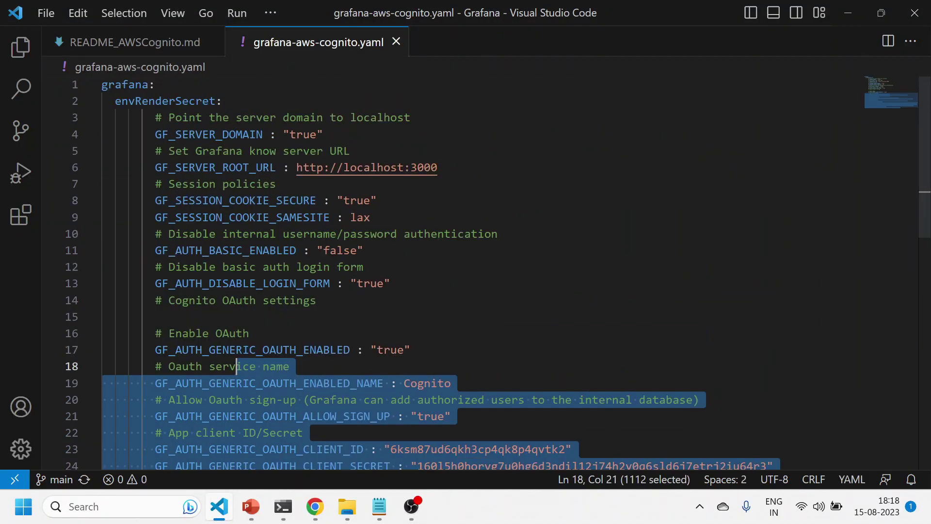
scroll(388, 354, "down", 6)
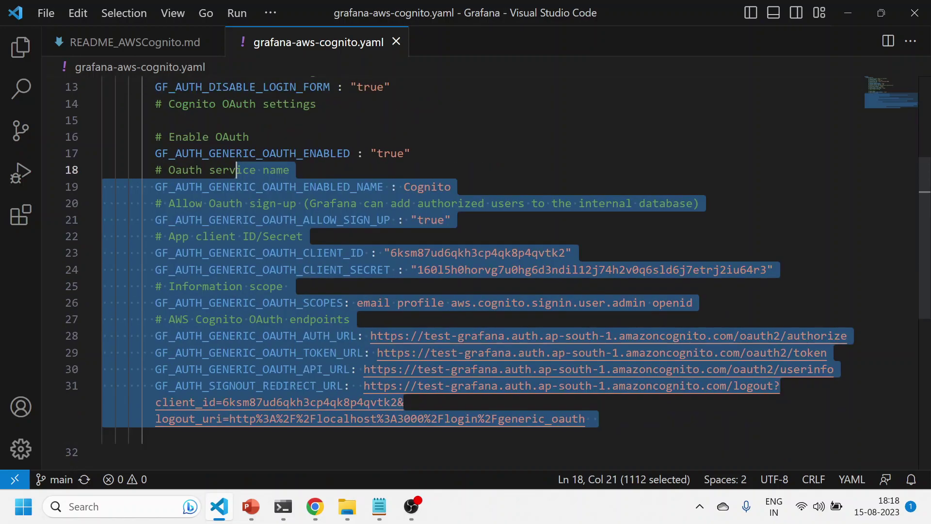
left_click(102, 386)
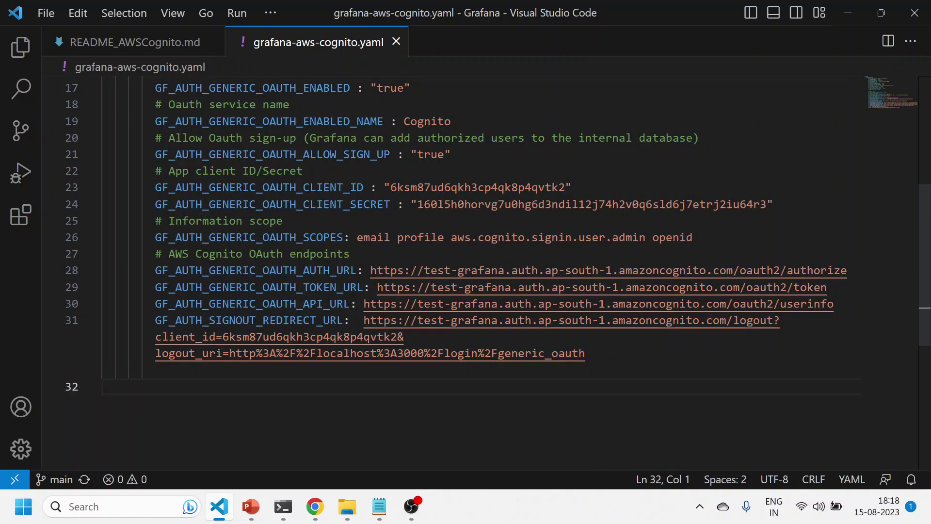
left_click_drag(391, 187, 456, 304)
mouse_move(335, 494)
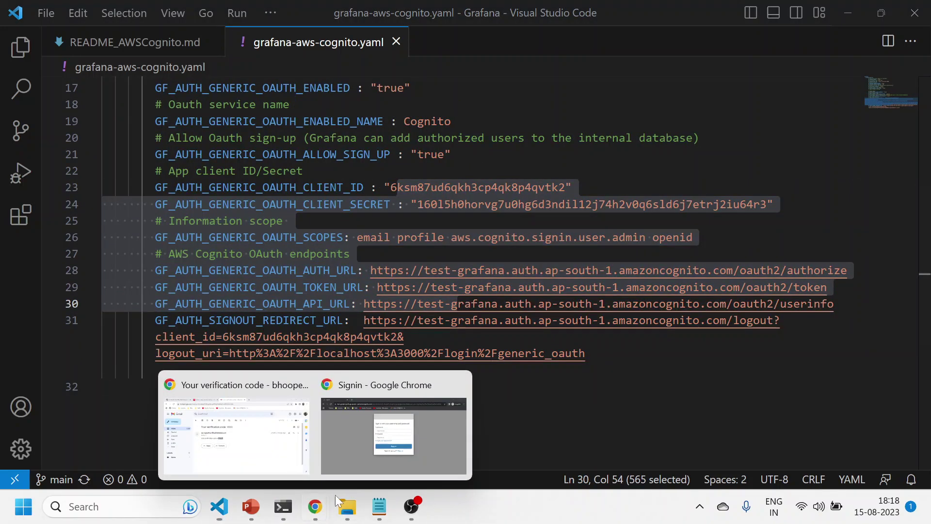
left_click(383, 439)
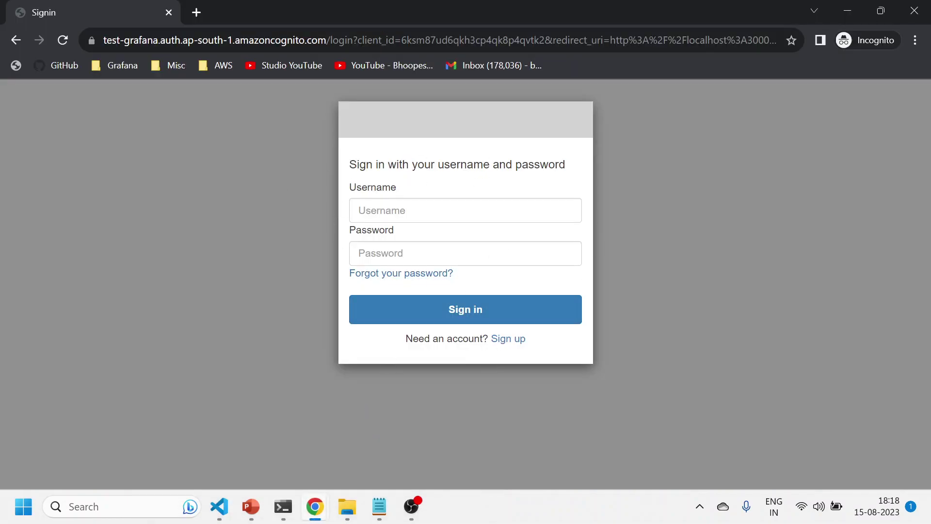
Return to the Cognito aws-grafana-users Users page
mouse_move(315, 506)
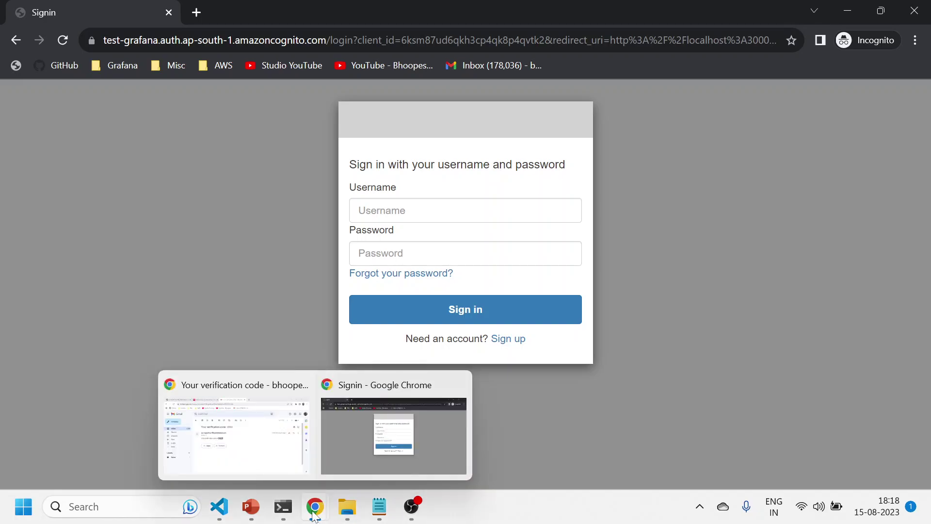
left_click(282, 451)
key("ctrl+shift+Tab")
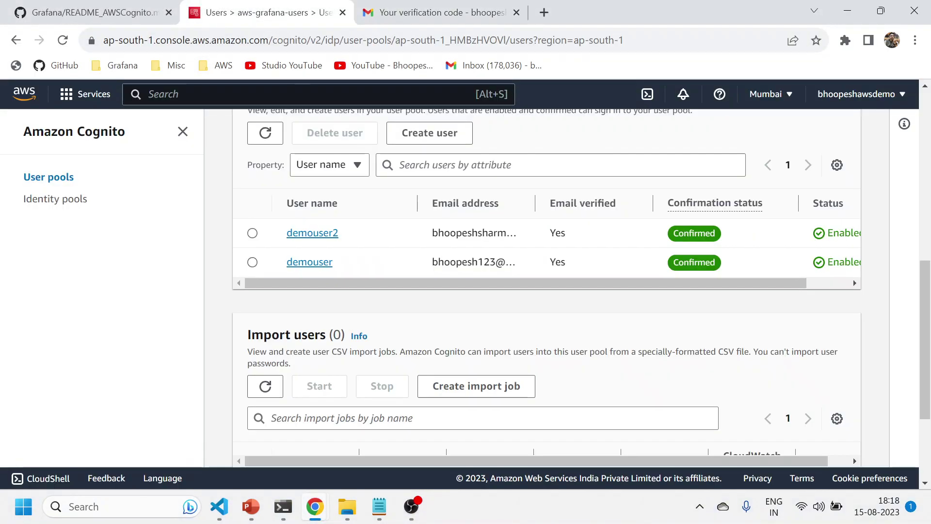
scroll(364, 291, "up", 5)
scroll(375, 296, "up", 3)
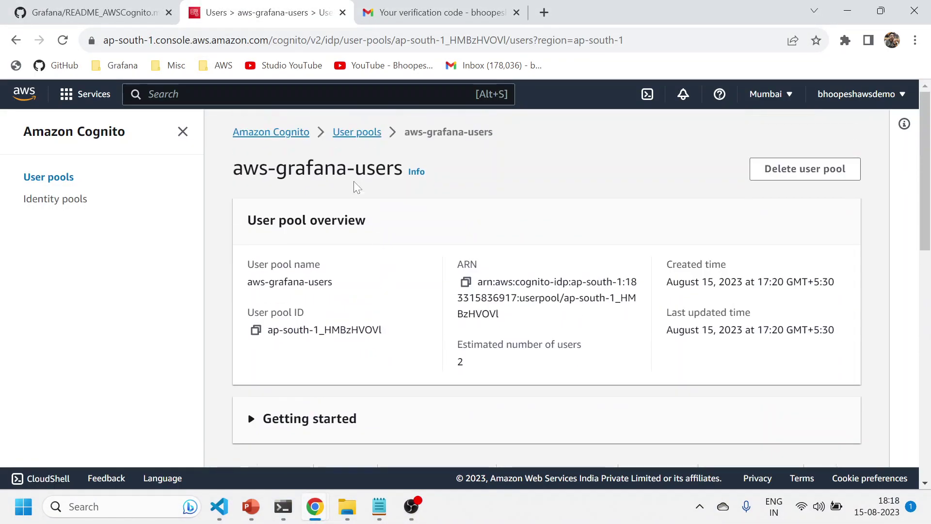
Look over the Cognito user pools list, then bring back the recap slide
left_click(359, 129)
scroll(353, 420, "down", 1)
scroll(353, 420, "down", 1)
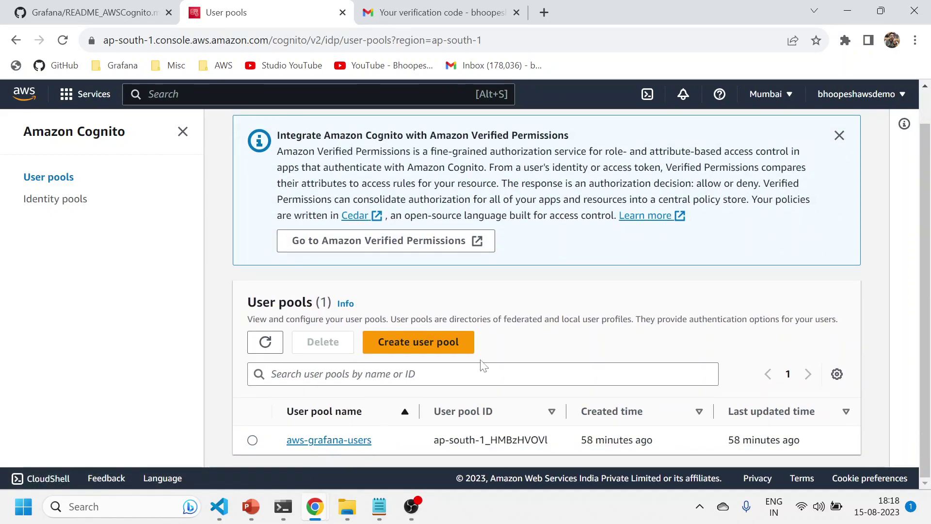
scroll(482, 363, "up", 1)
key("alt+Tab")
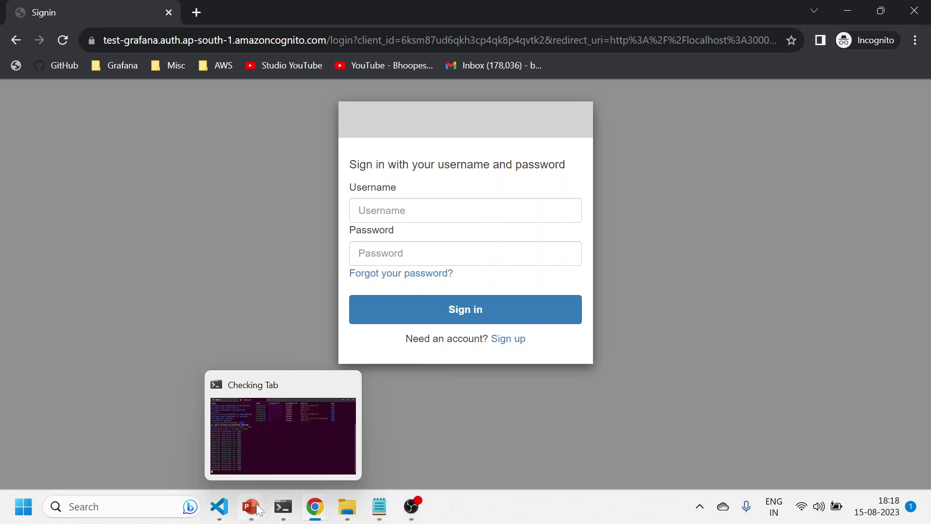
left_click(301, 431)
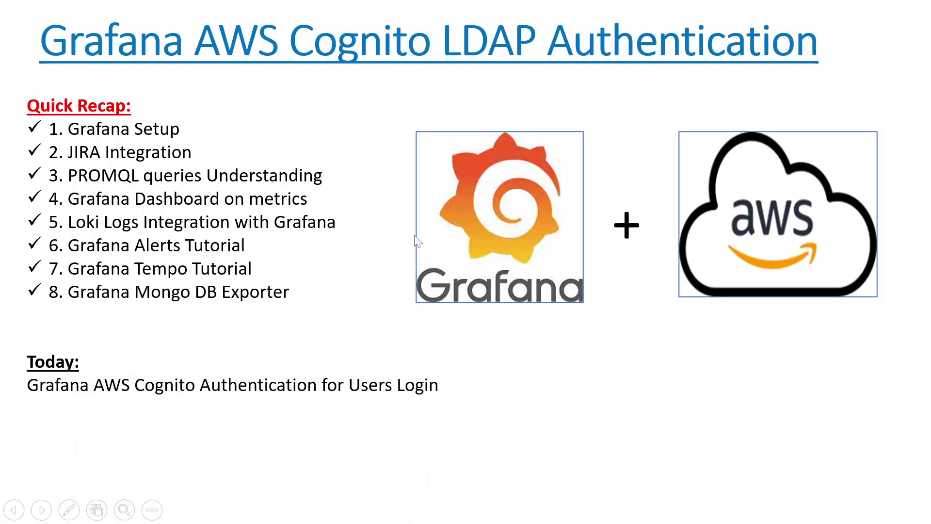